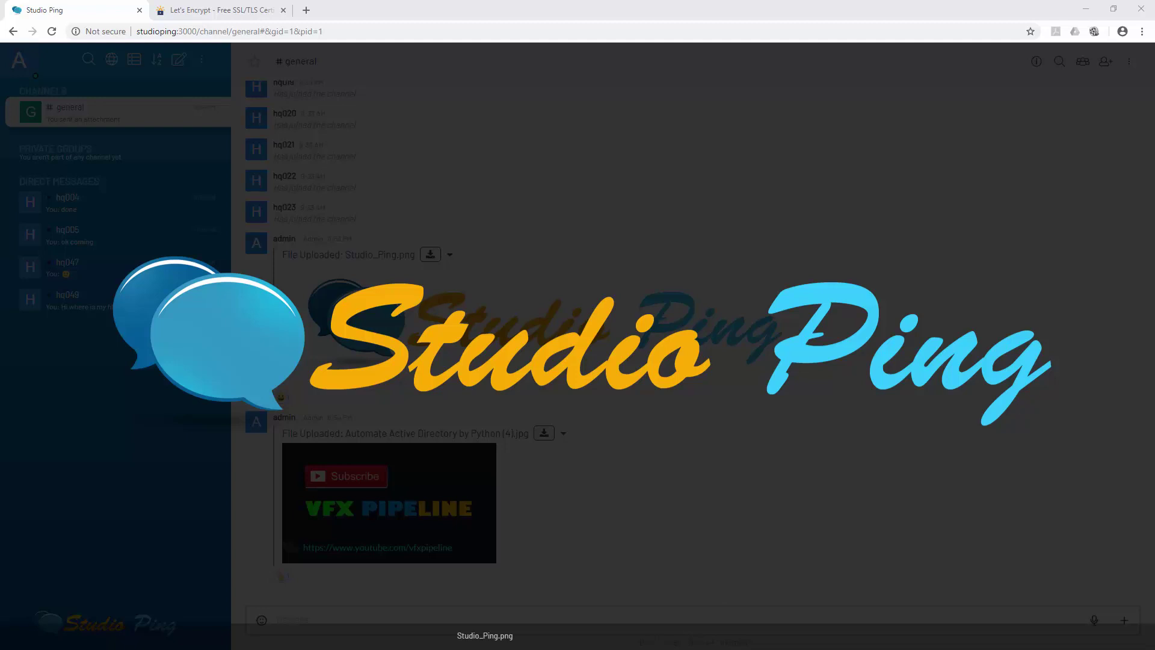
- View the Studio_Ping.png image full screen, then return to the channel
click(473, 156)
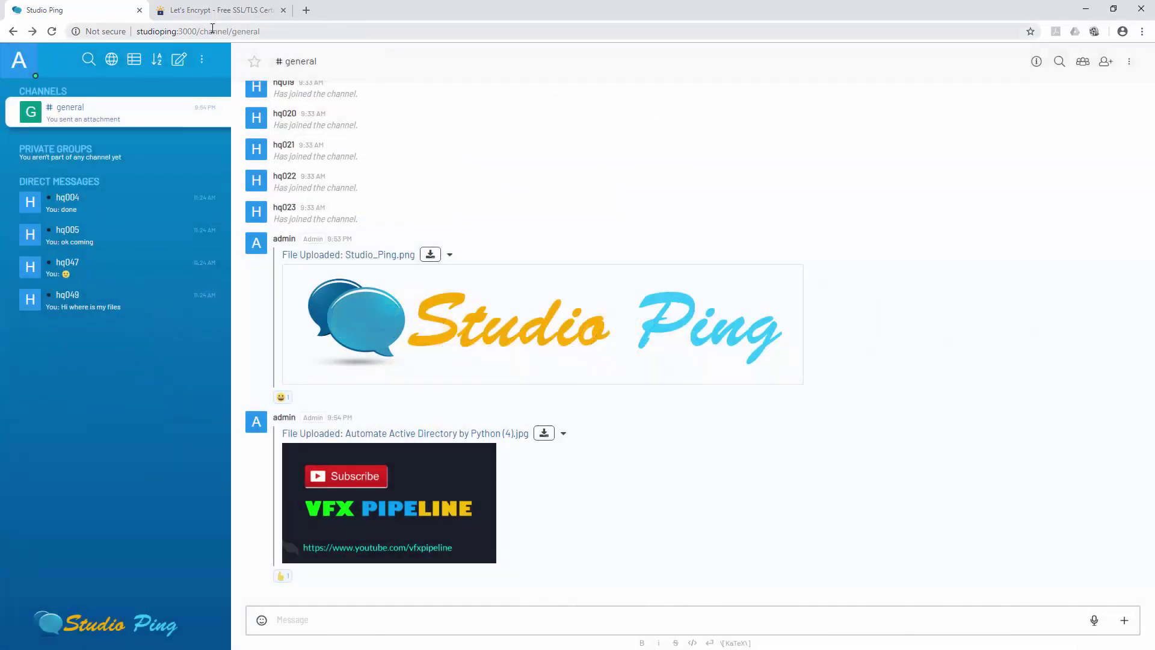
click(529, 340)
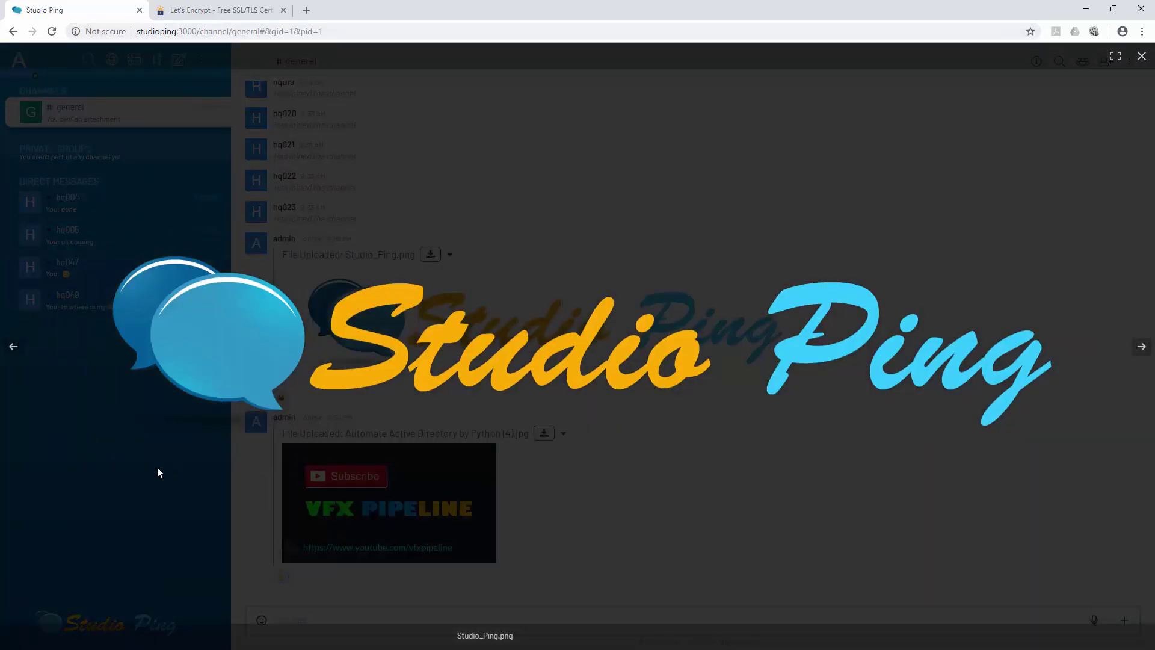
click(157, 467)
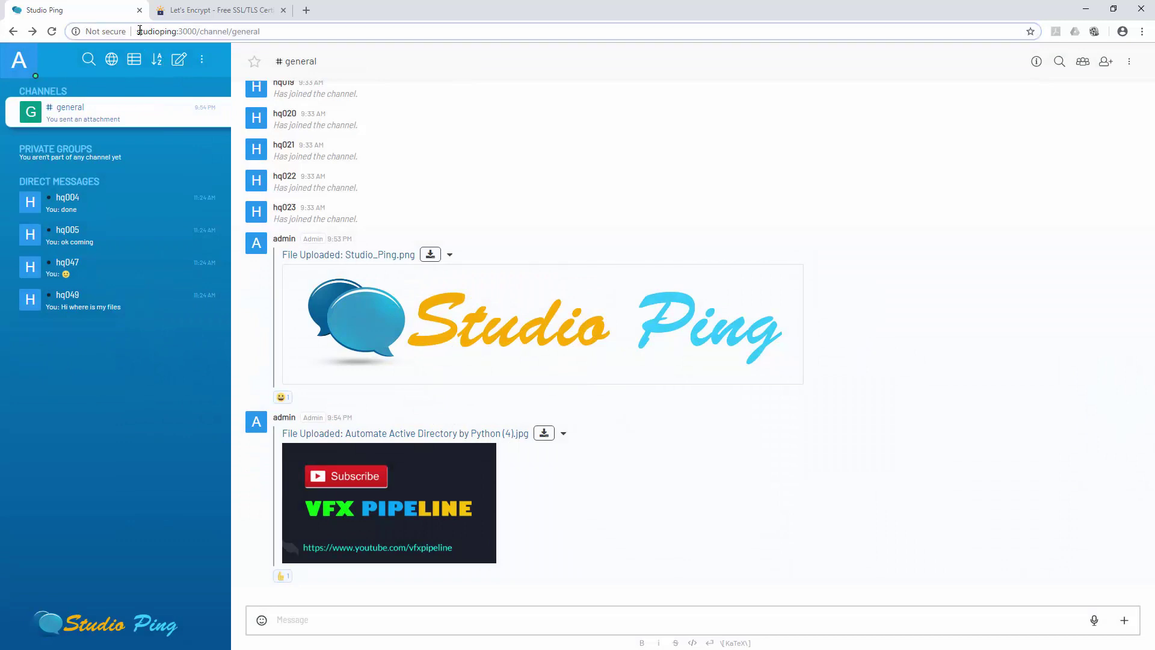
- Check the page address and the site's connection security details
click(140, 30)
click(143, 30)
click(93, 30)
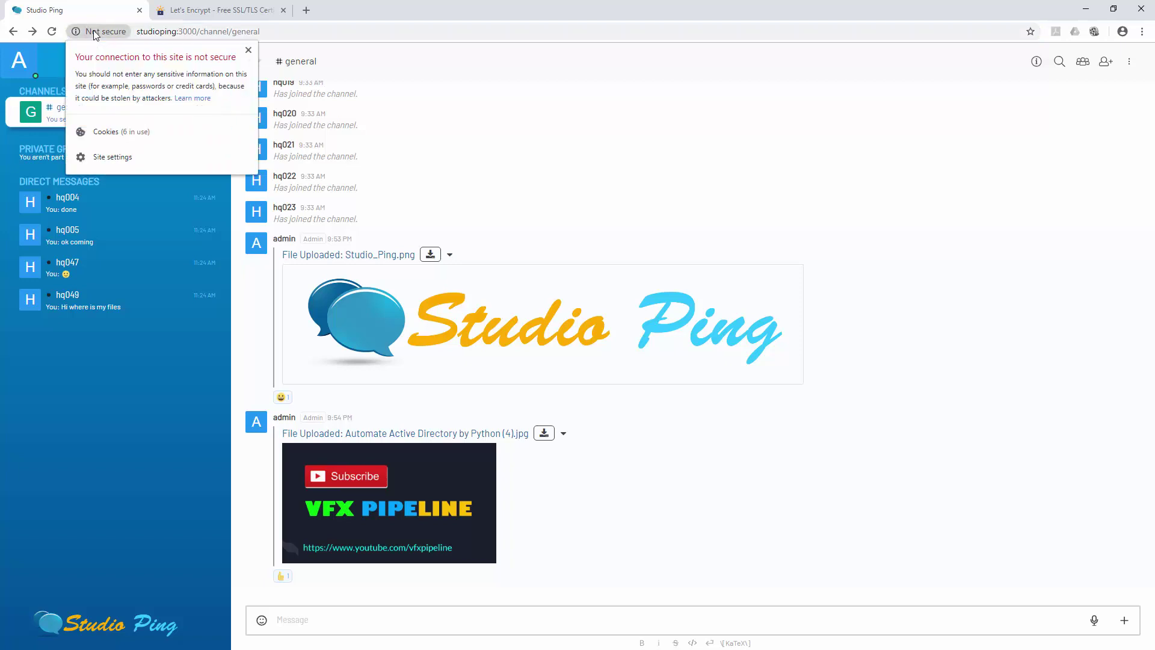
click(248, 49)
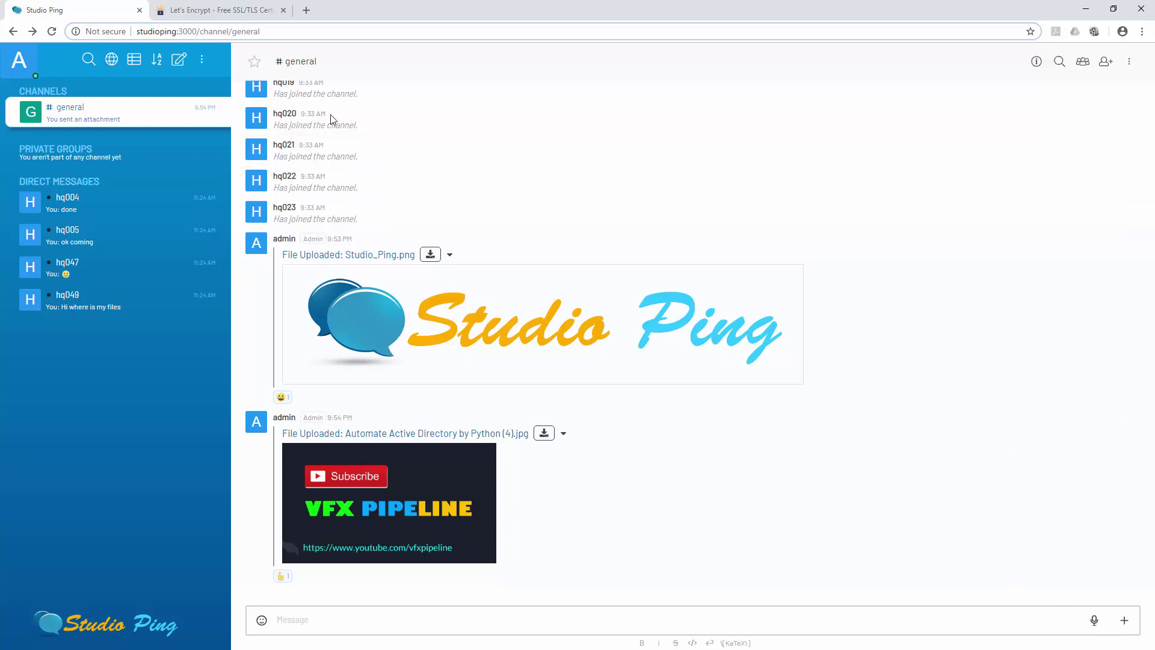
- Start a video message and open the DevTools console to see the secure-origin errors
click(1127, 625)
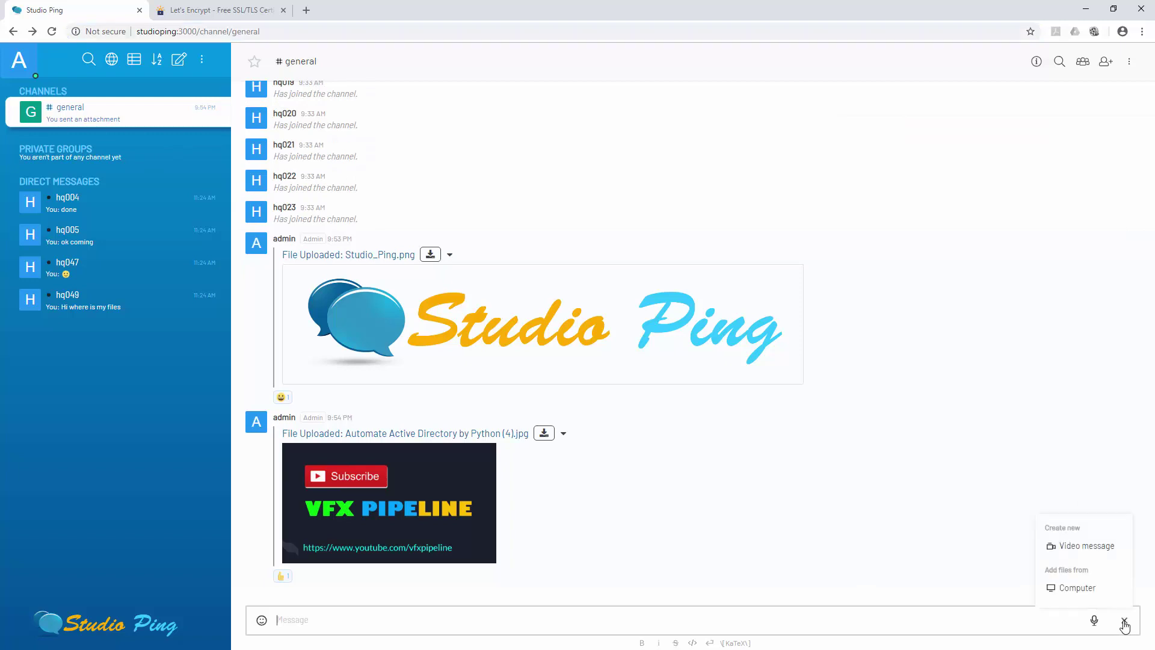
click(1081, 546)
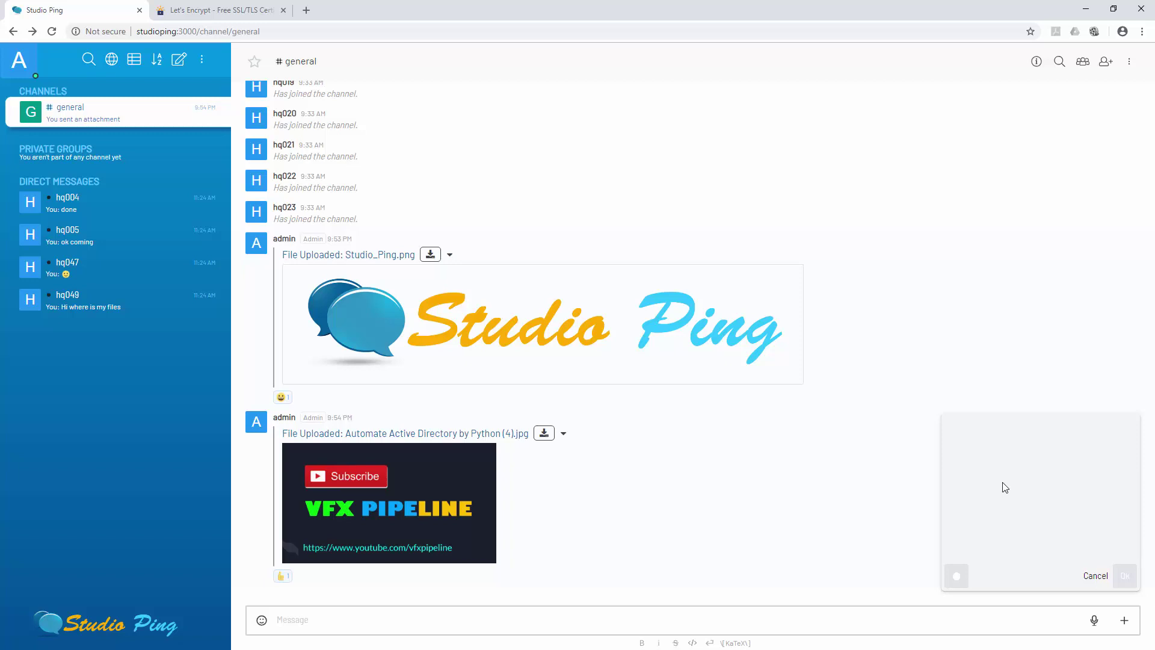
key(F12)
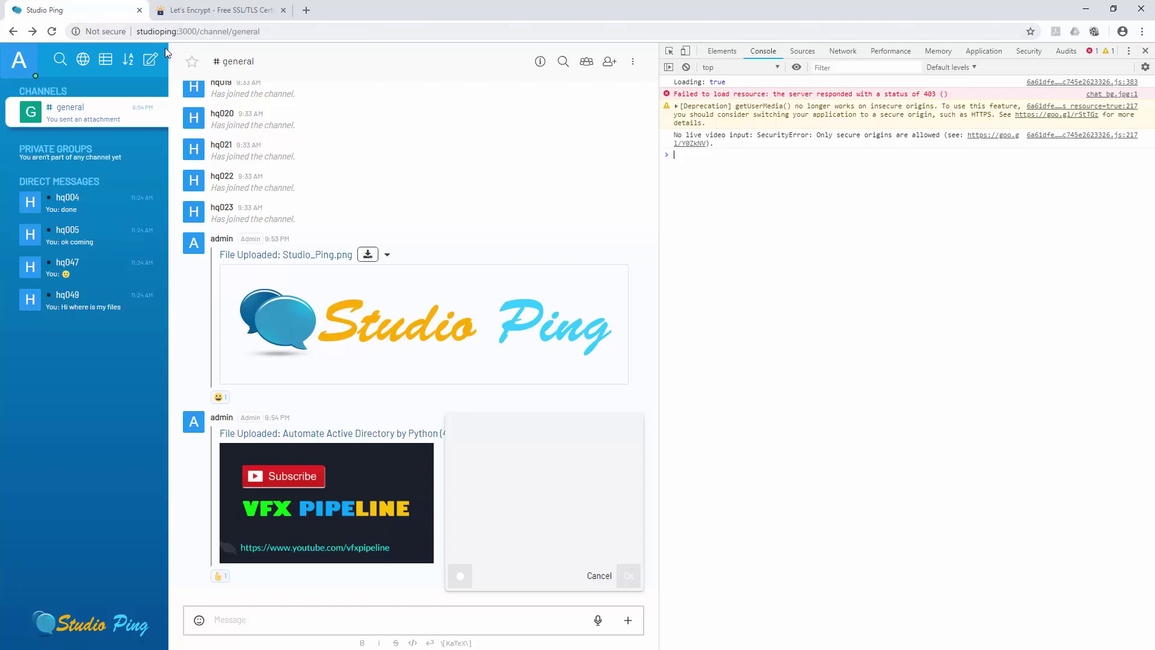
- Switch to the Let's Encrypt tab in Chrome
click(215, 13)
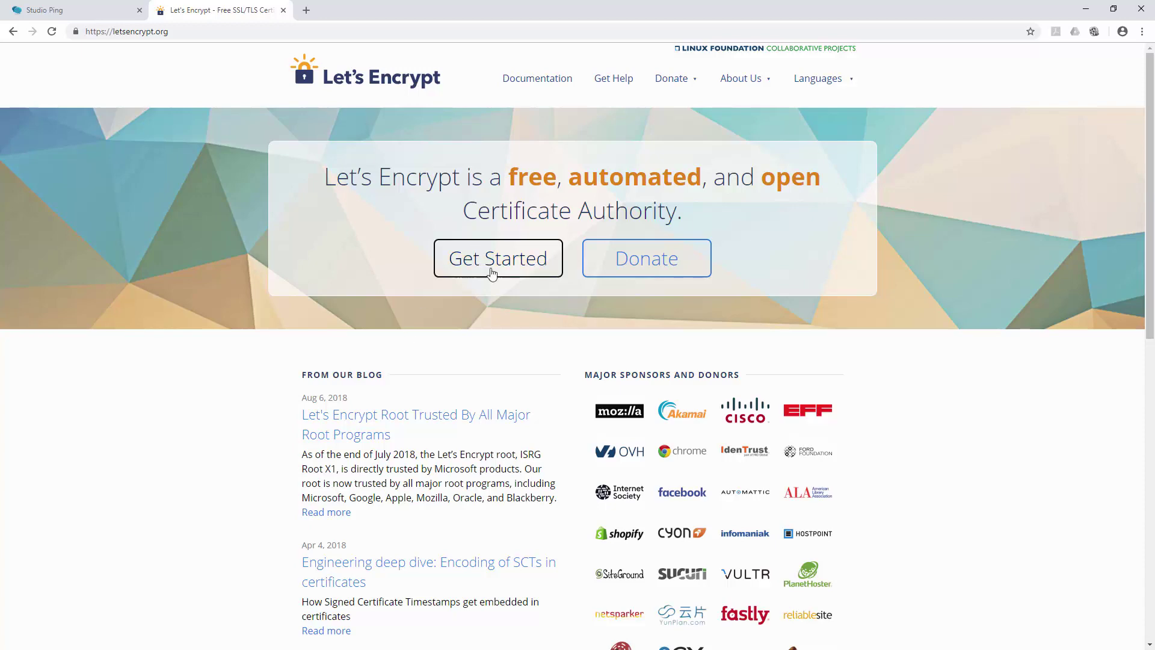
- Scroll down and back up through the letsencrypt.org home page
scroll(568, 353, down, 4)
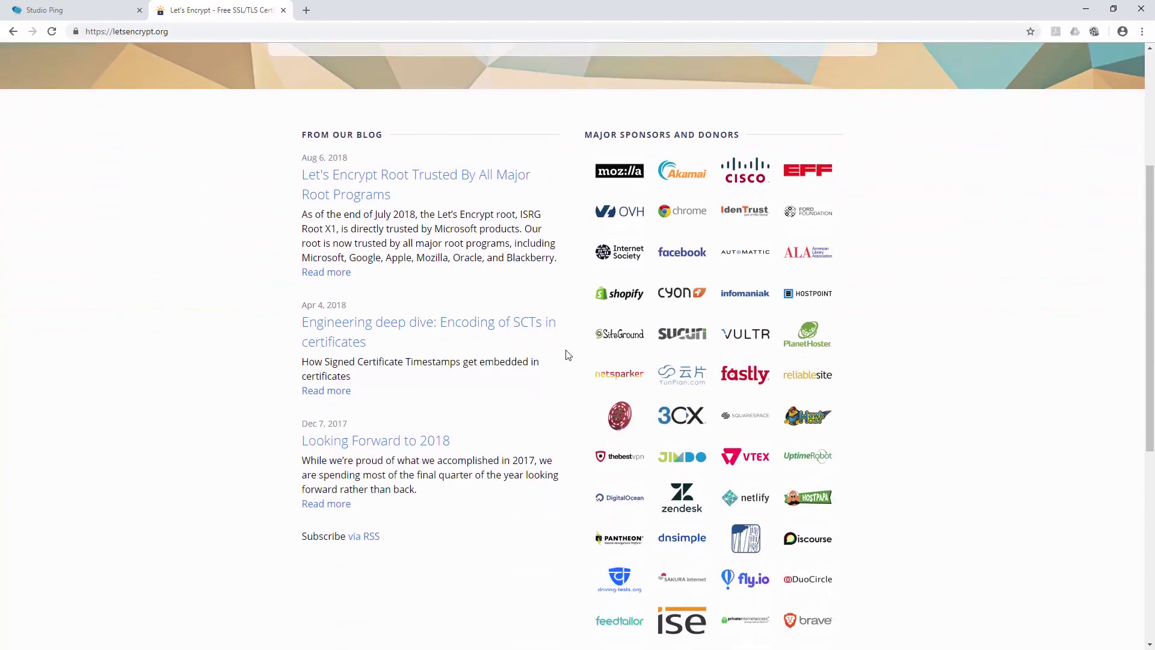
scroll(567, 353, up, 4)
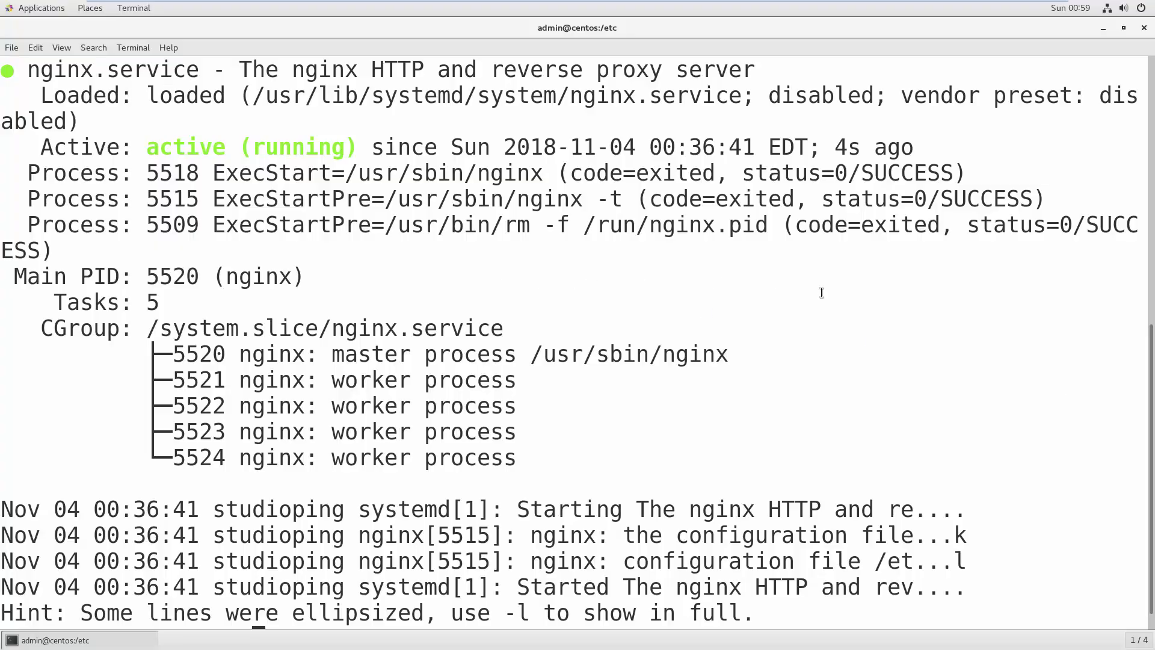
- Scroll the terminal down past the nginx systemctl status output
scroll(458, 262, down, 1)
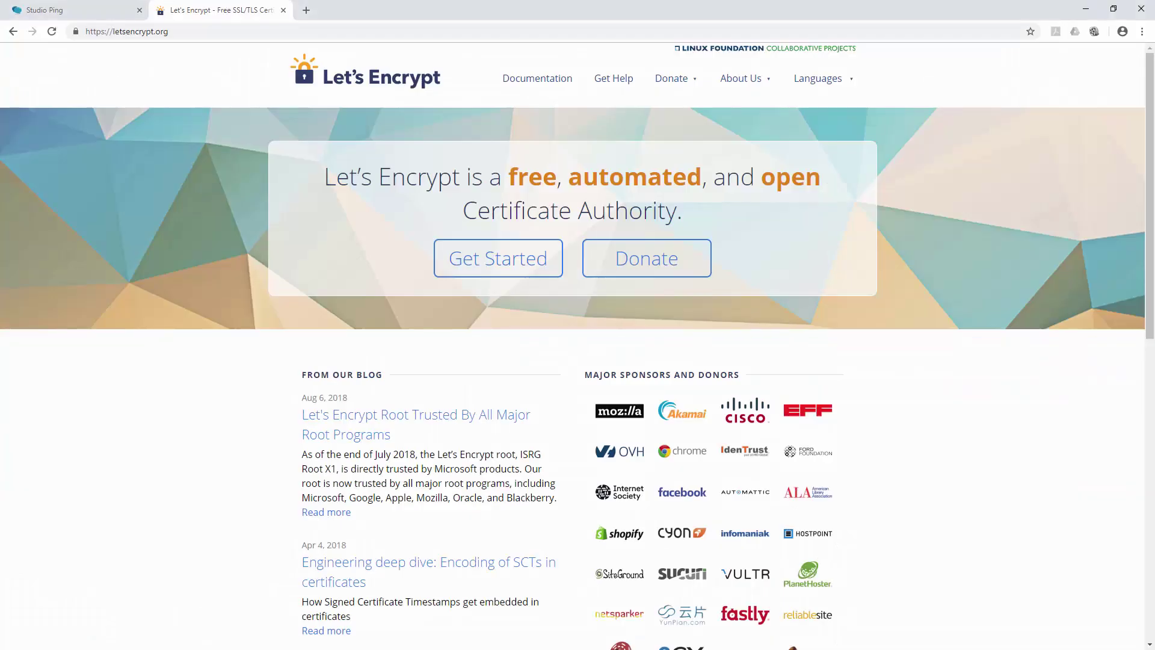
- Go from the Let's Encrypt Getting Started guide to the Certbot site
click(517, 267)
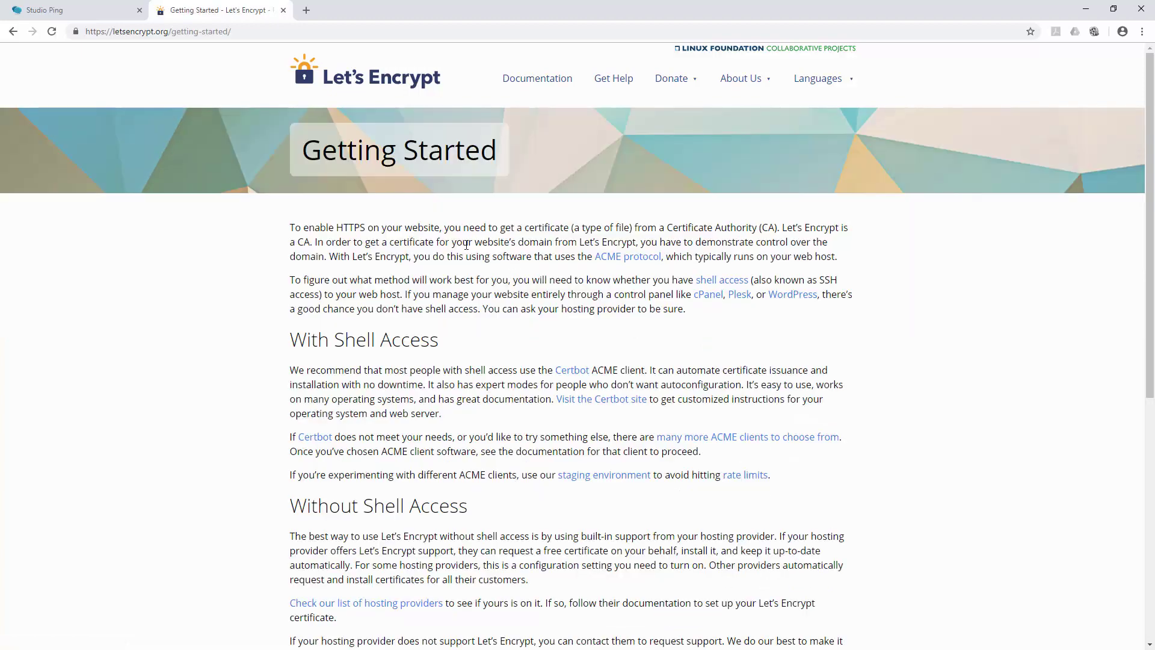
scroll(482, 259, down, 5)
scroll(467, 250, up, 5)
click(13, 31)
scroll(609, 330, down, 5)
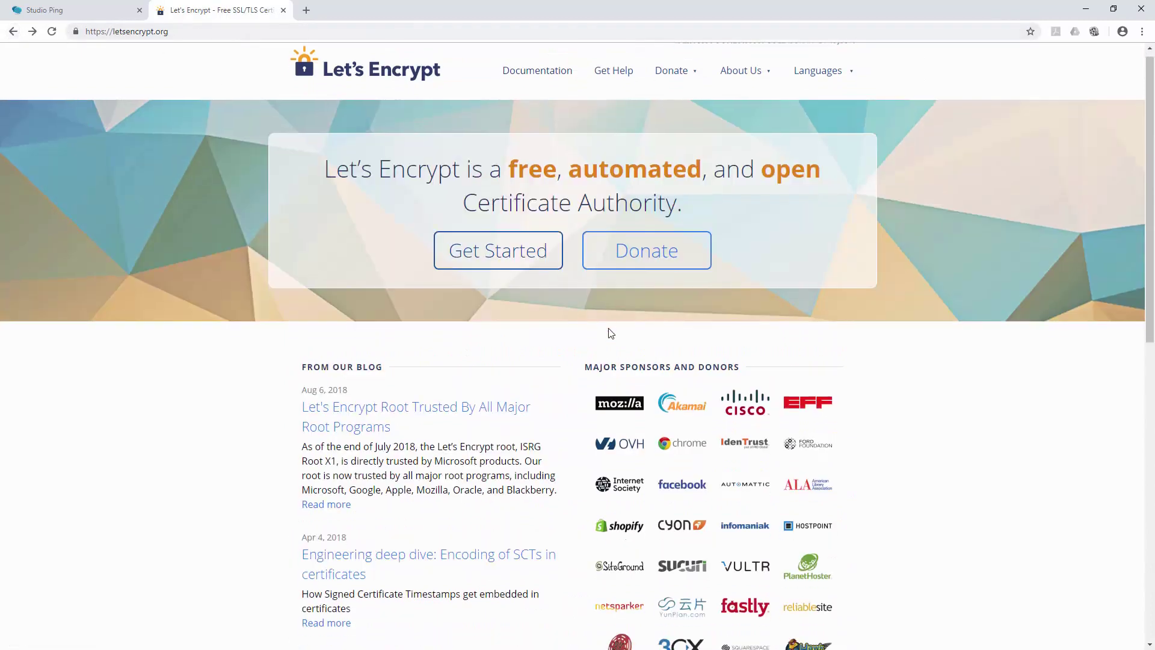
scroll(608, 330, up, 5)
click(517, 268)
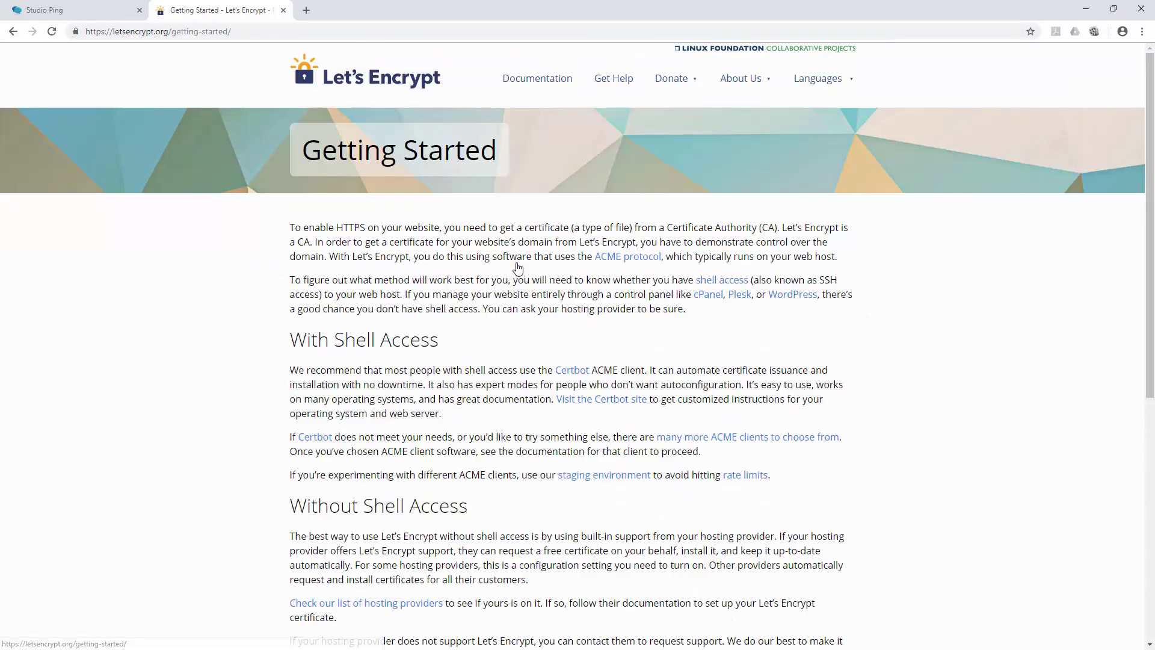
scroll(578, 388, down, 2)
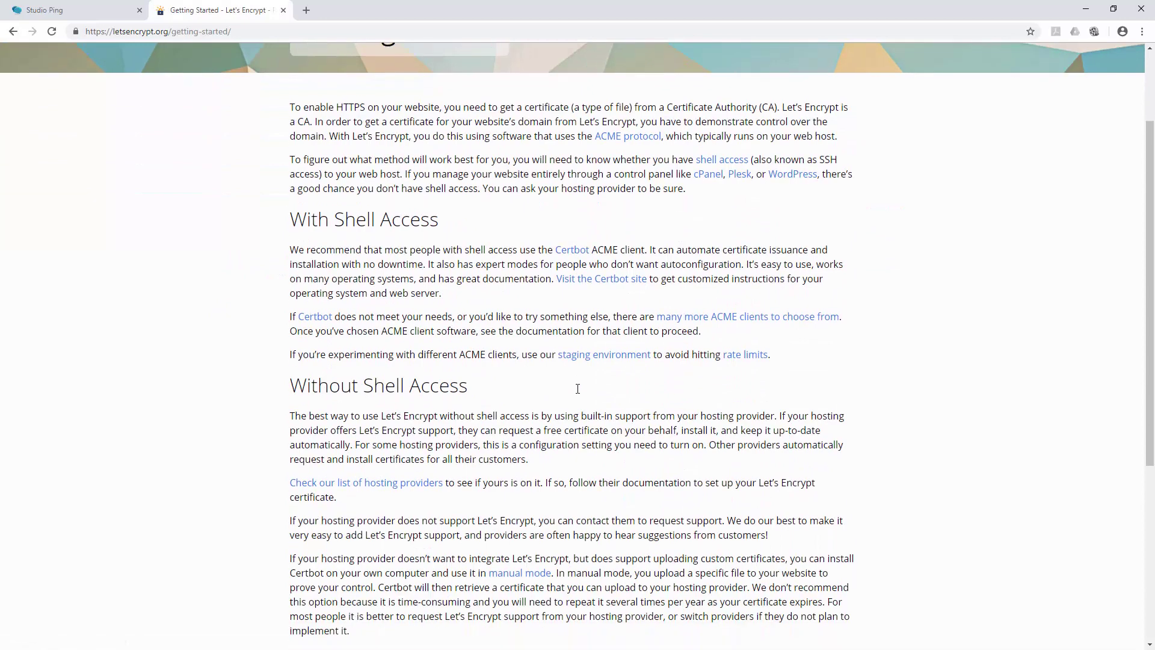
click(573, 250)
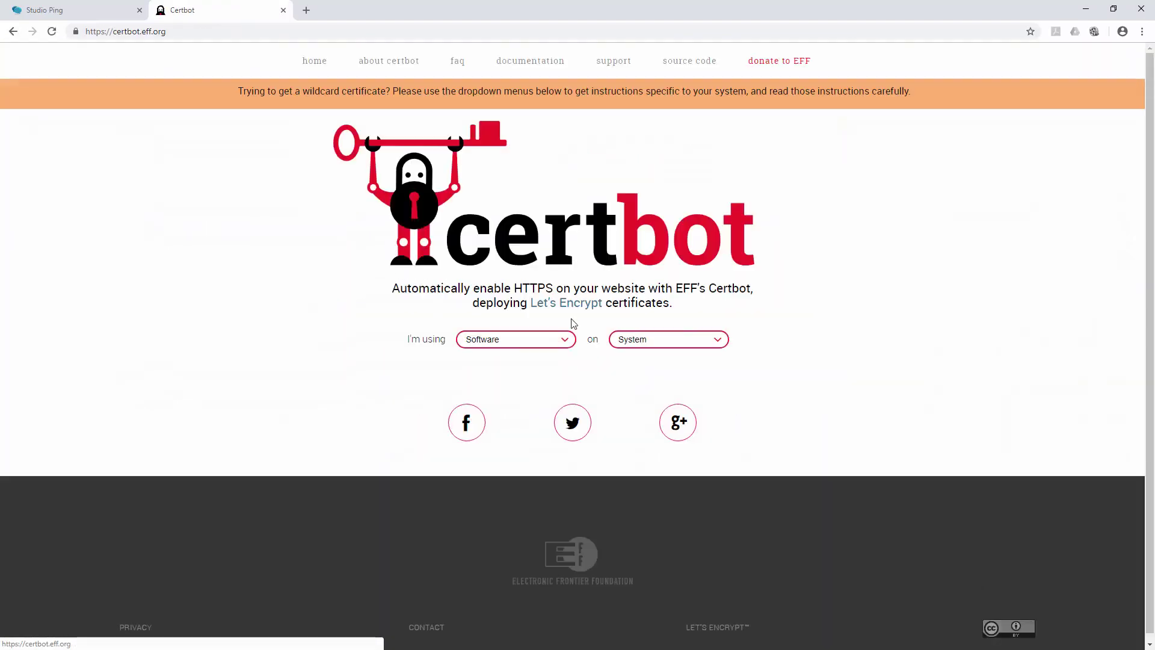
- Choose Nginx as the software and CentOS/RHEL 7 as the system on Certbot
click(518, 340)
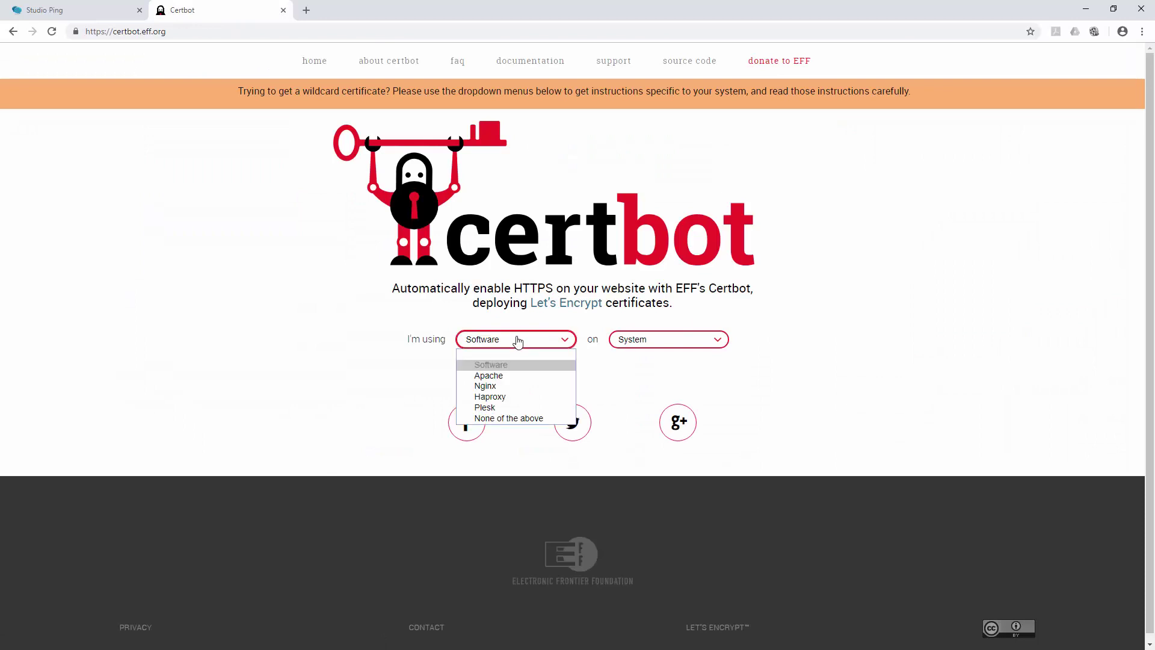
click(497, 387)
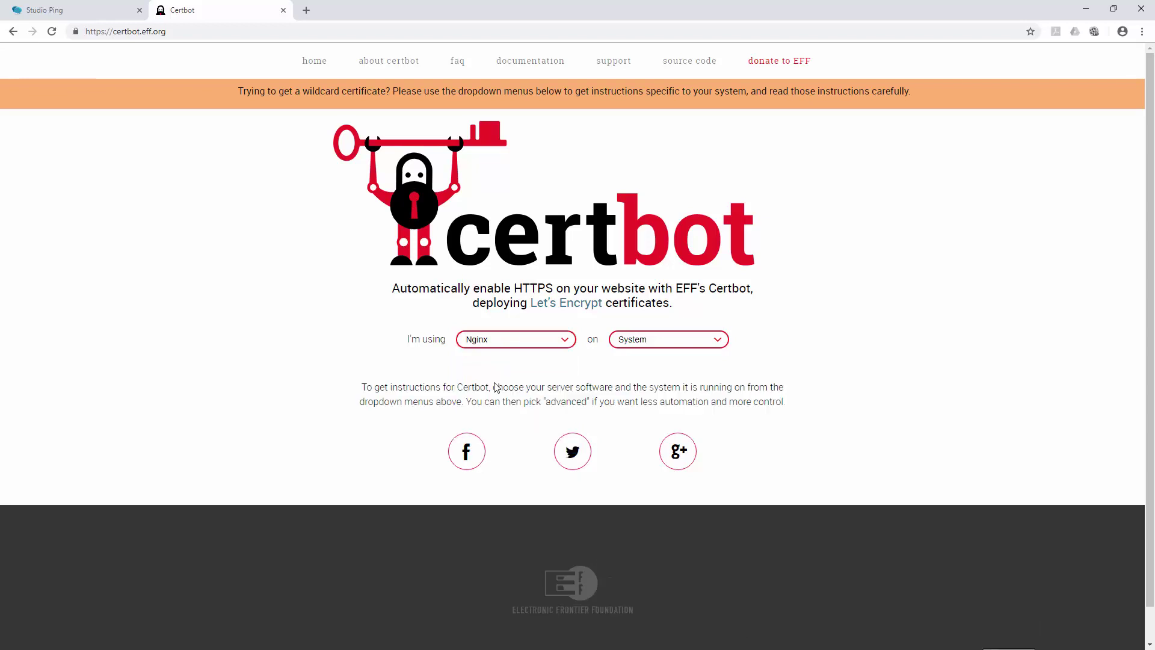
click(676, 346)
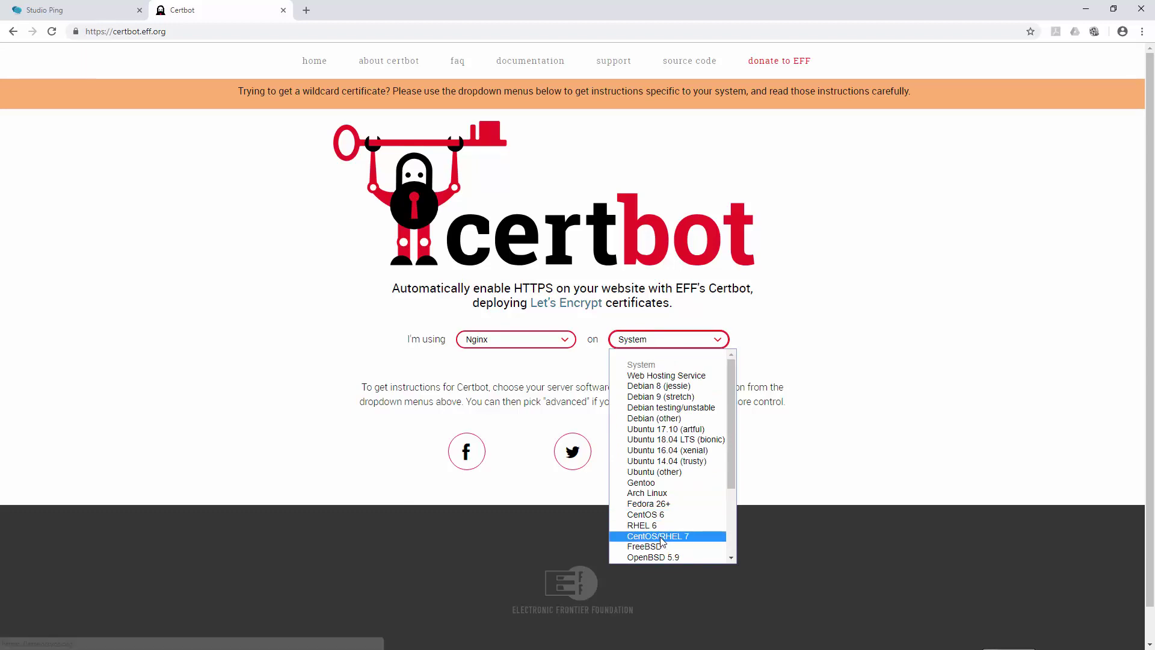
click(661, 537)
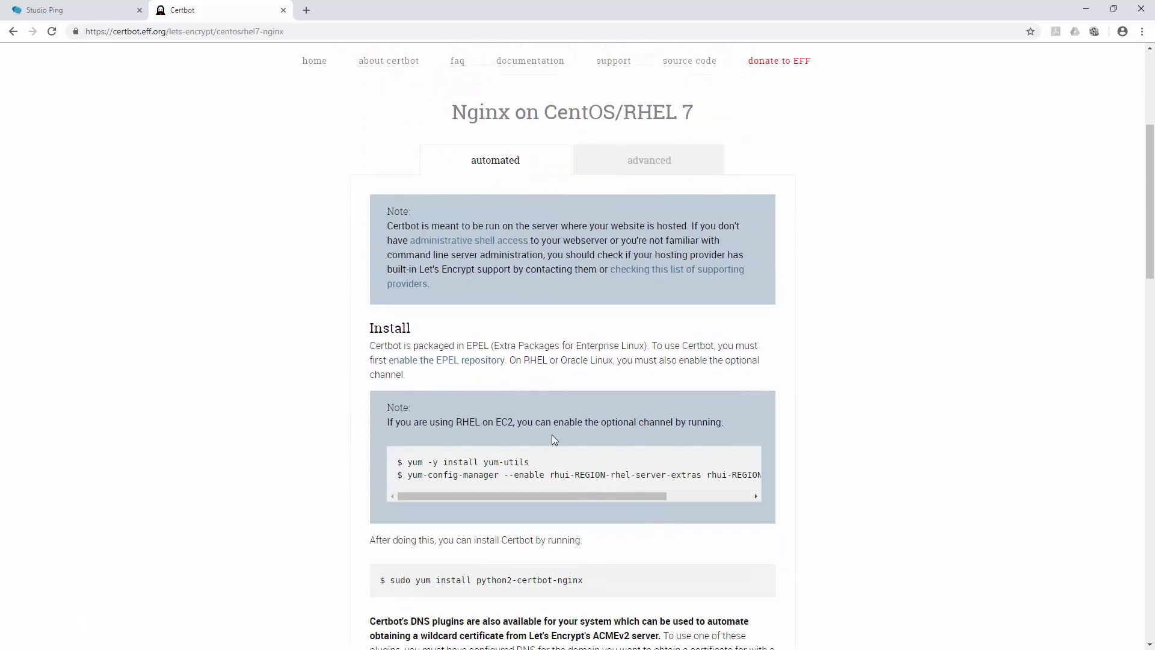
- Copy the yum install python2-certbot-nginx command from the instructions
scroll(554, 440, down, 3)
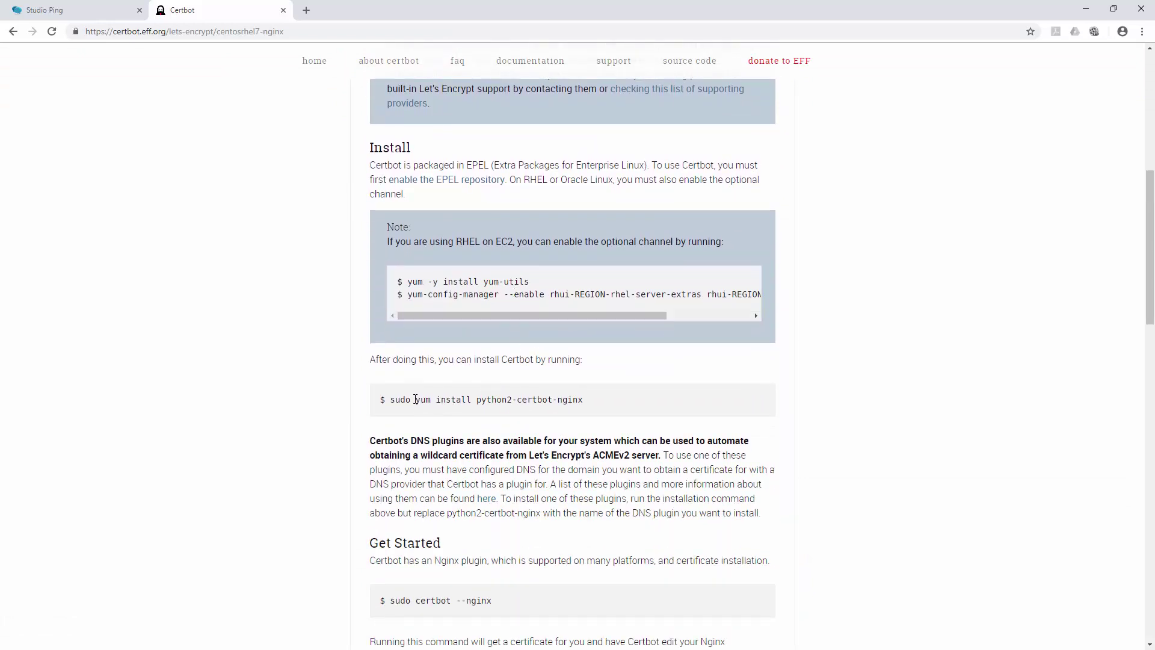
drag(415, 399, 600, 404)
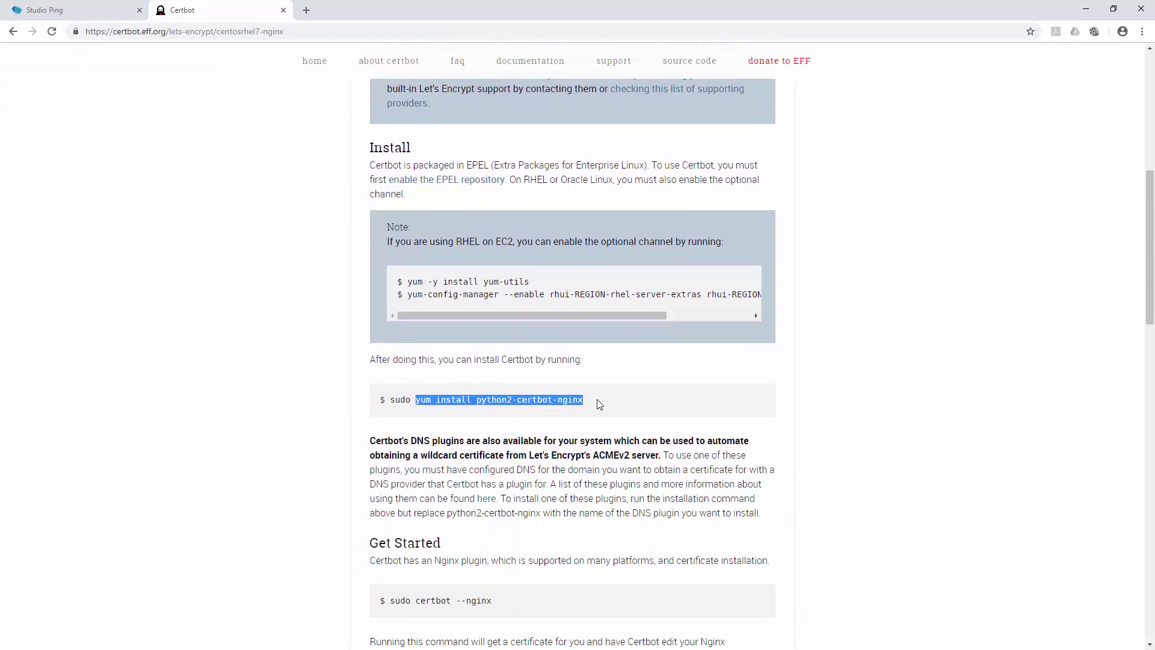
right_click(529, 393)
click(553, 402)
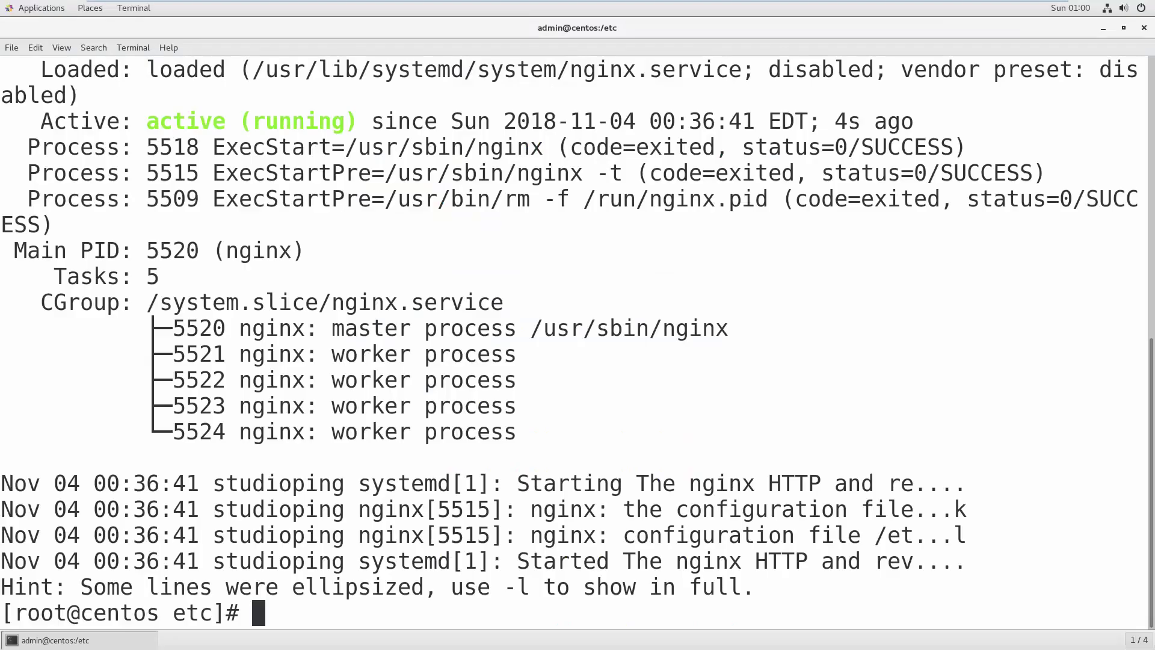
- Run the pasted python2-certbot-nginx install, which is already installed, then clear the screen
right_click(835, 305)
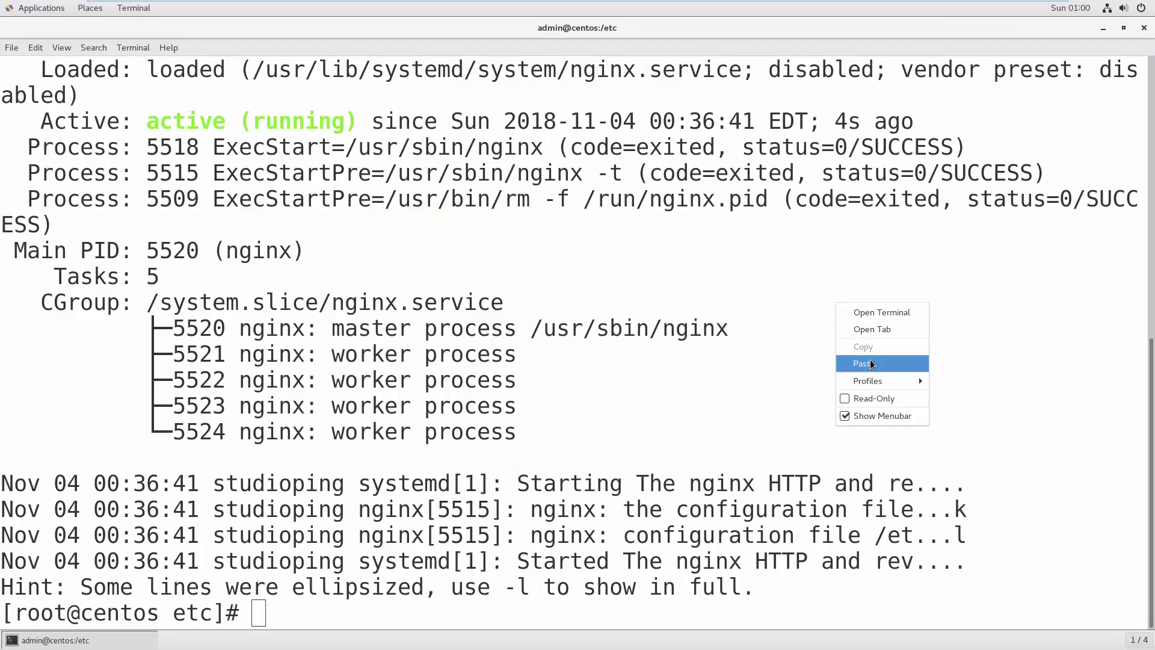
click(865, 363)
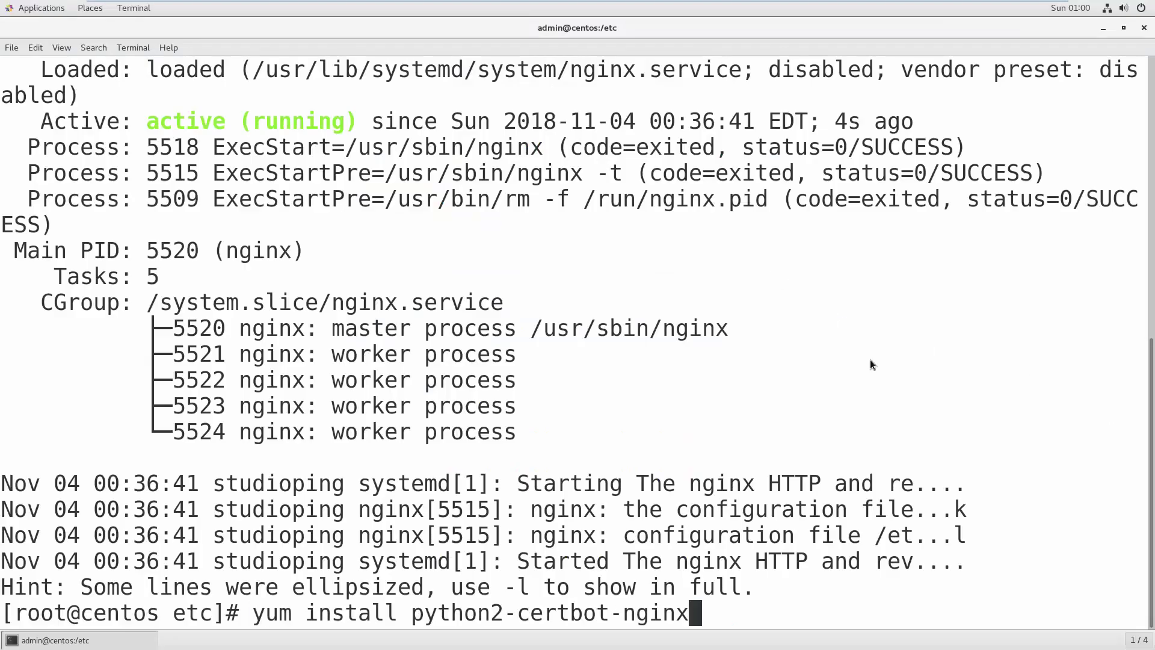
key(Return)
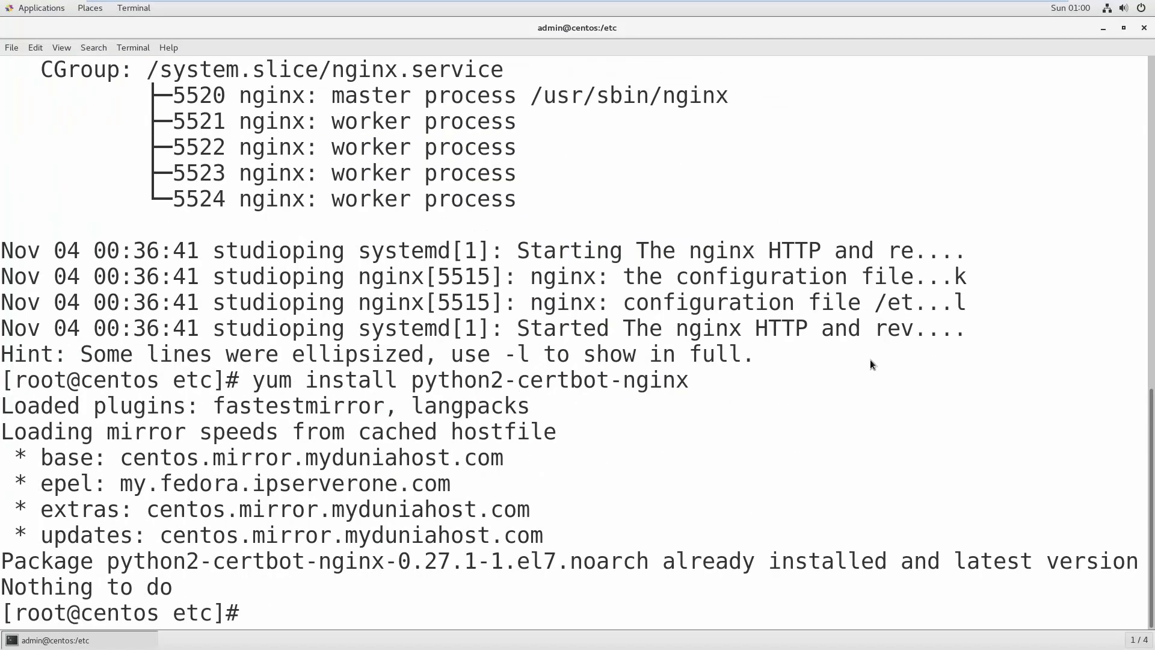
key(Return)
key(Return)
key(Return)
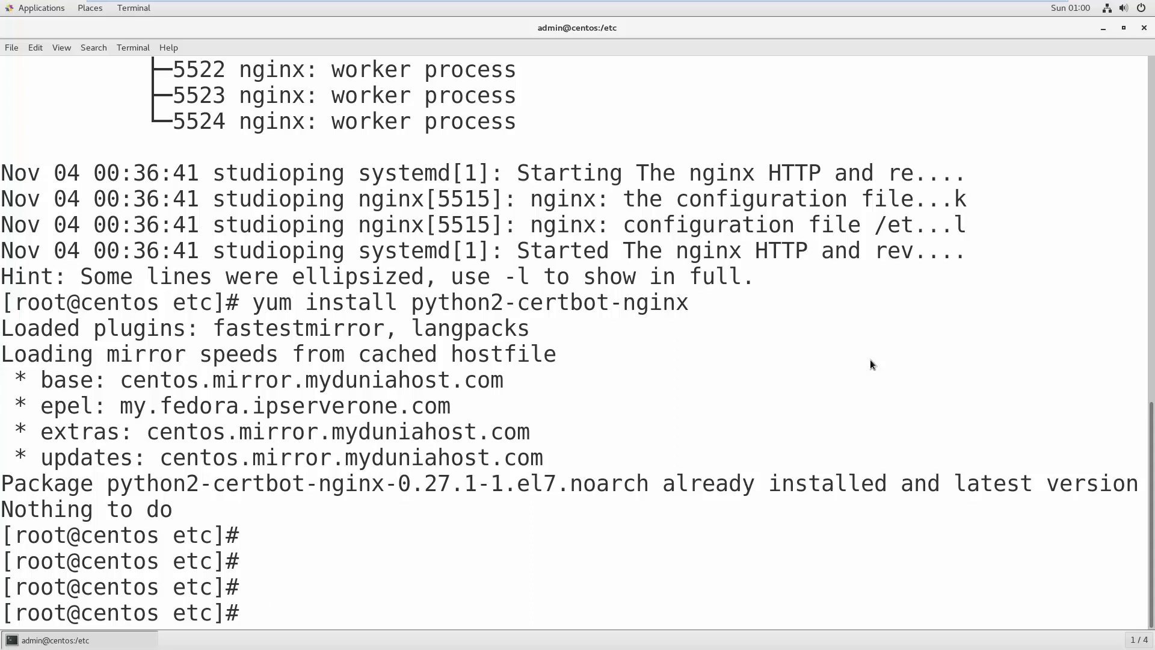
text(clear)
key(Return)
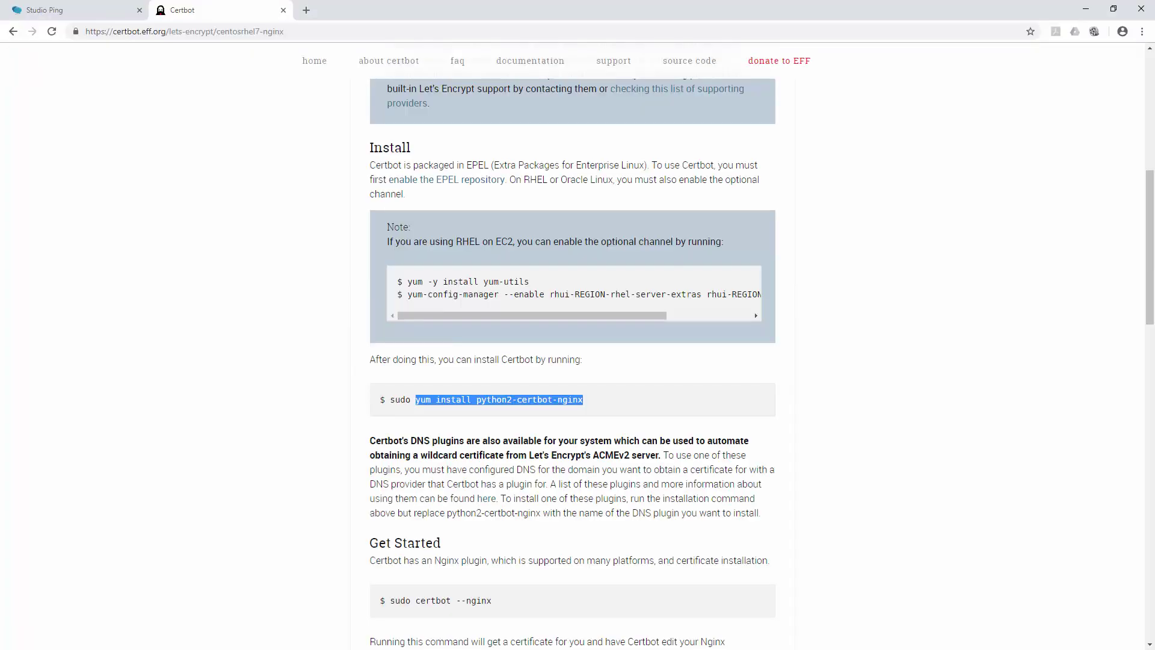
- Copy the certbot --nginx command from the Certbot page for the terminal
scroll(633, 441, down, 4)
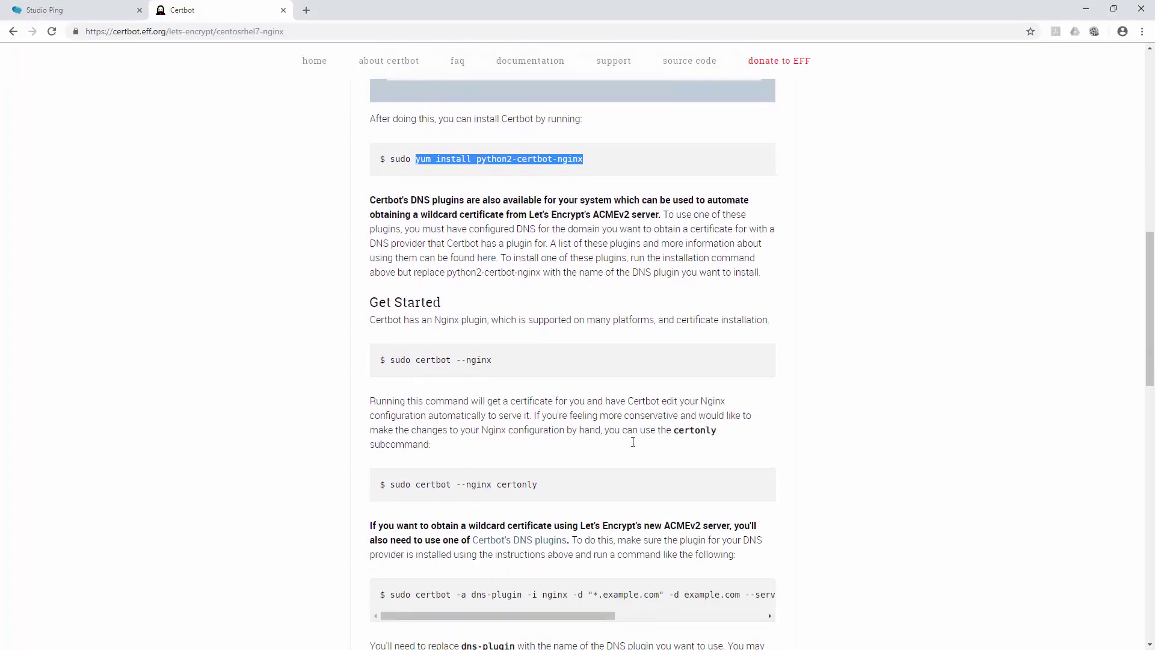
drag(417, 361, 504, 360)
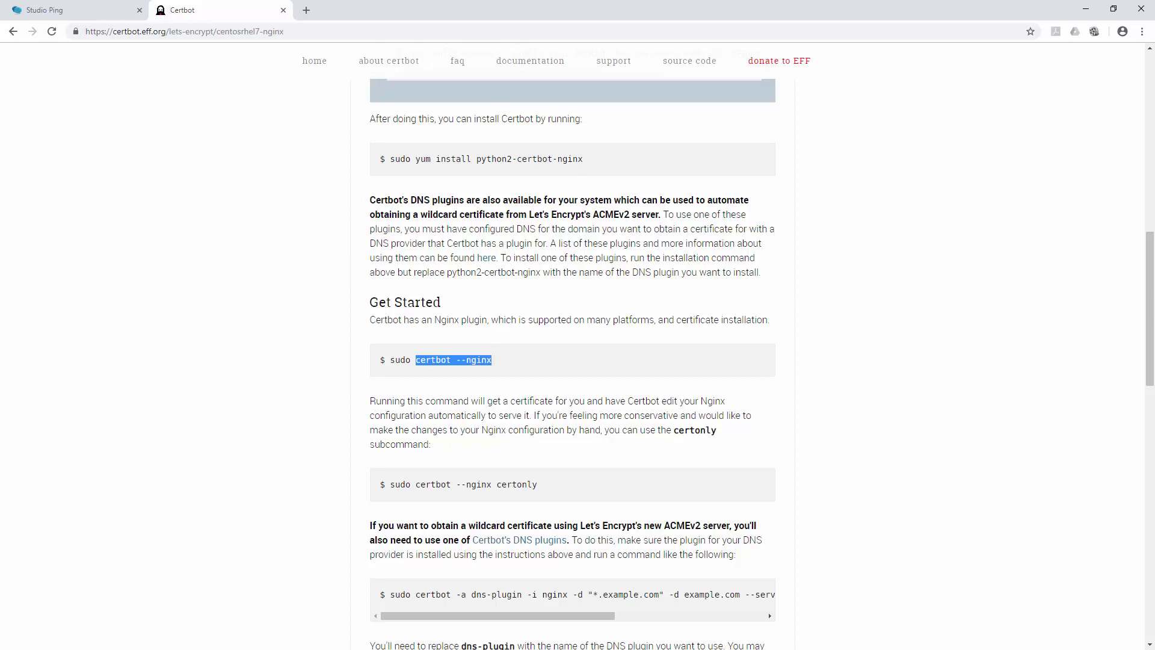
key(alt+Tab)
right_click(414, 177)
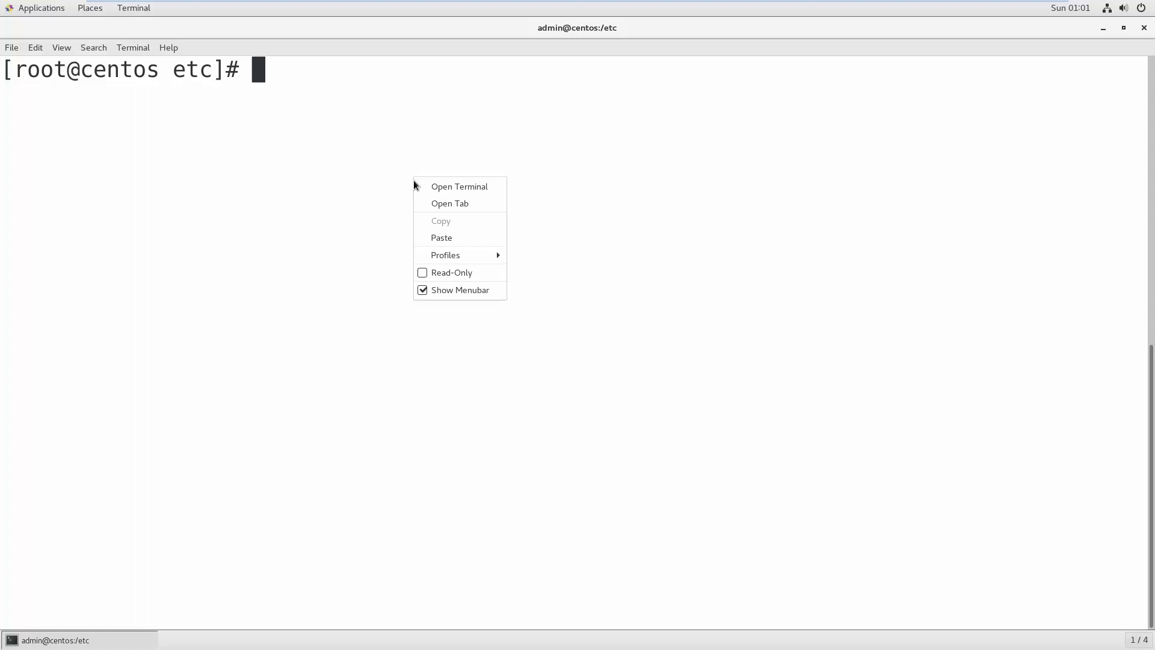
- Paste and run certbot --nginx, entering studioping.com as the domain
click(441, 239)
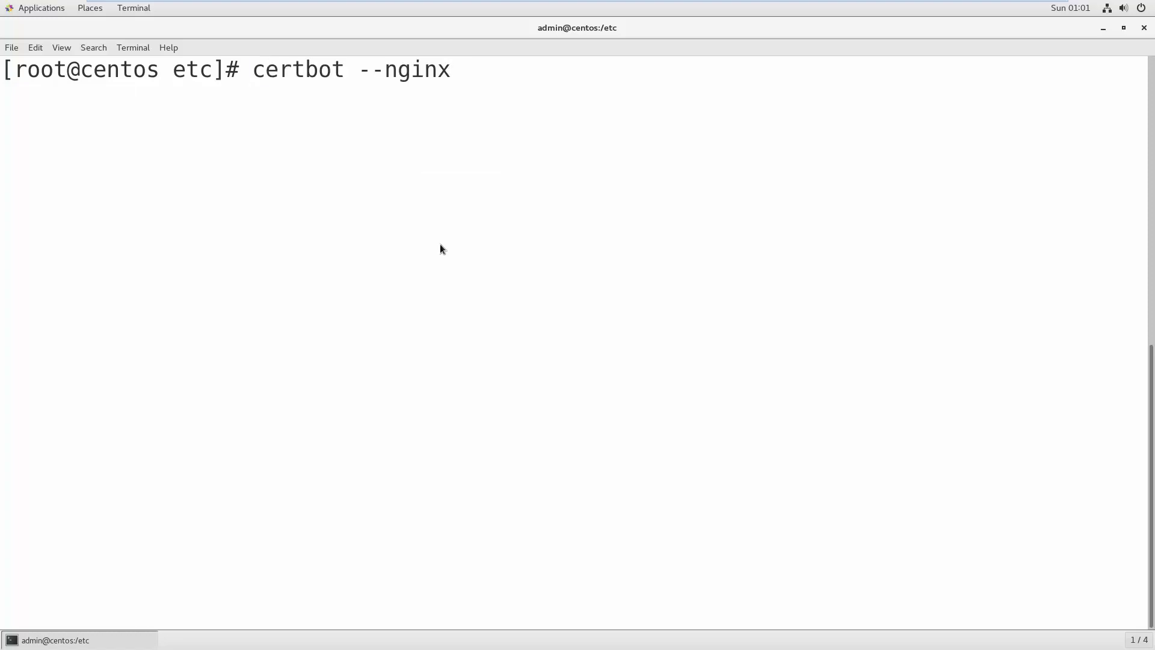
key(Return)
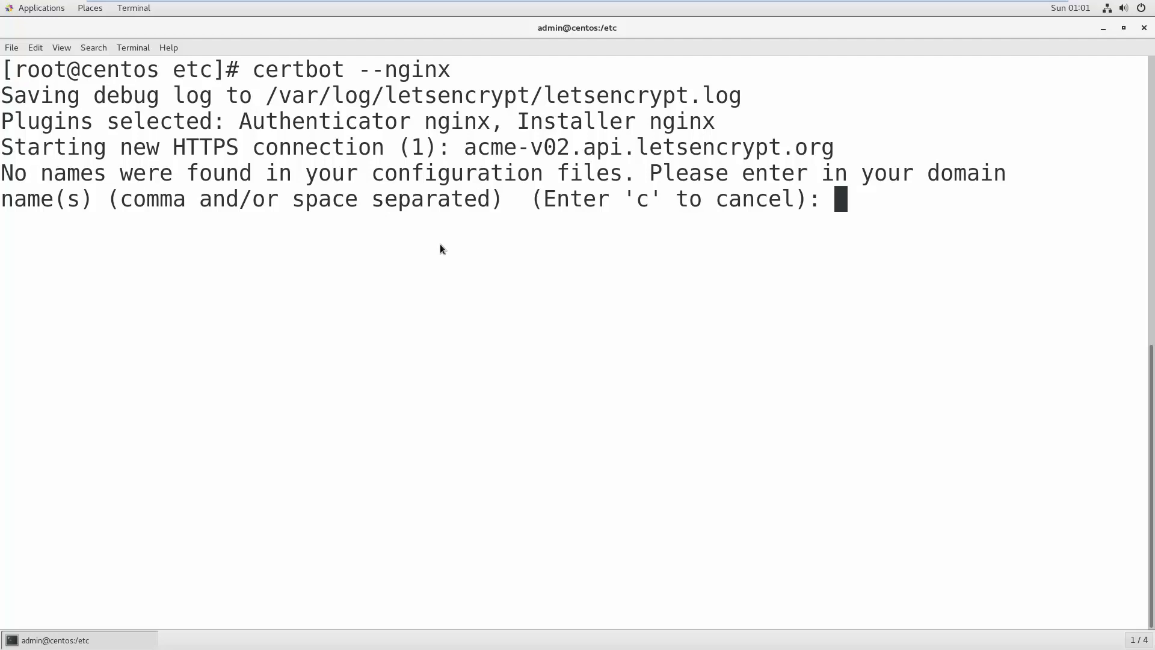
text(stud)
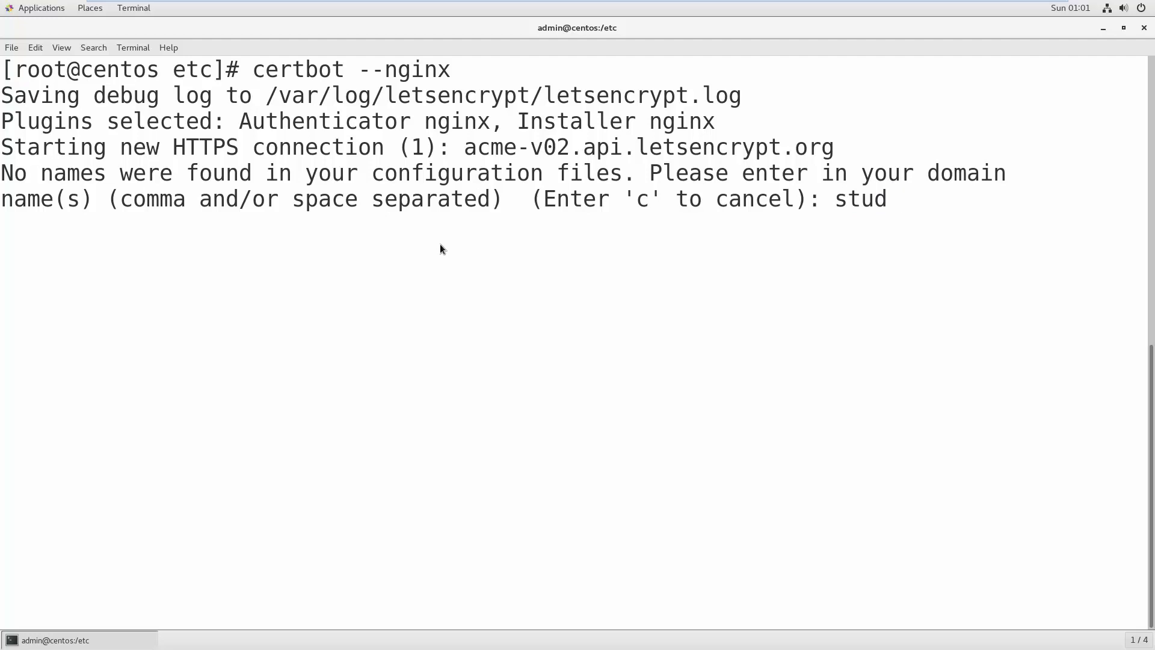
text(ioping)
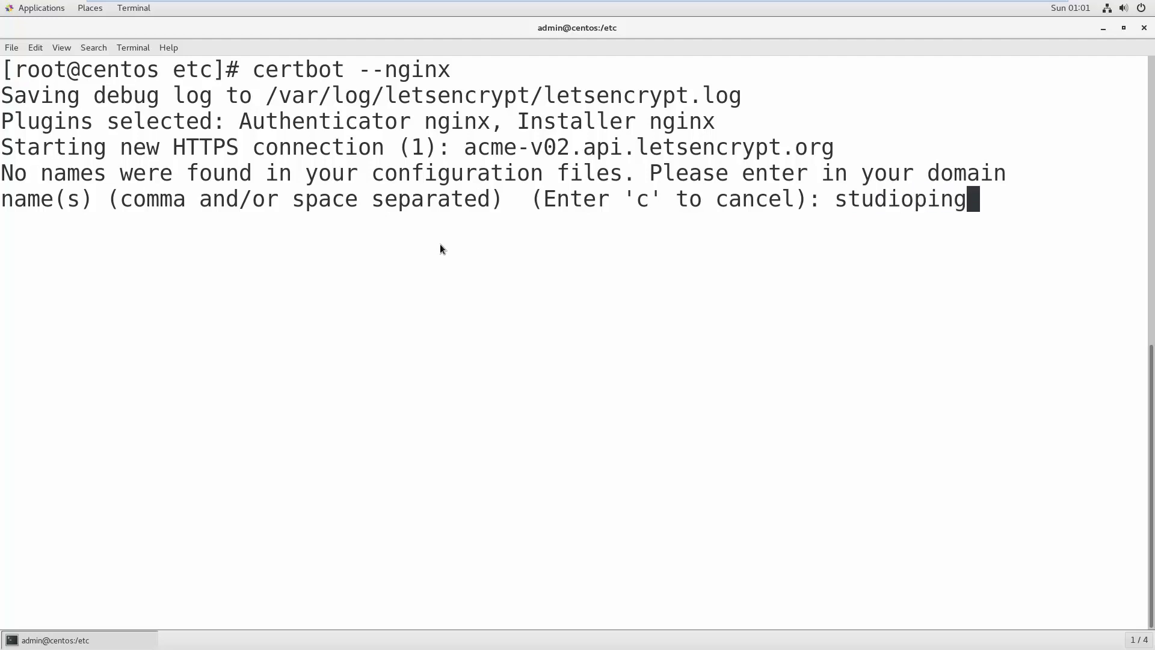
text(.com)
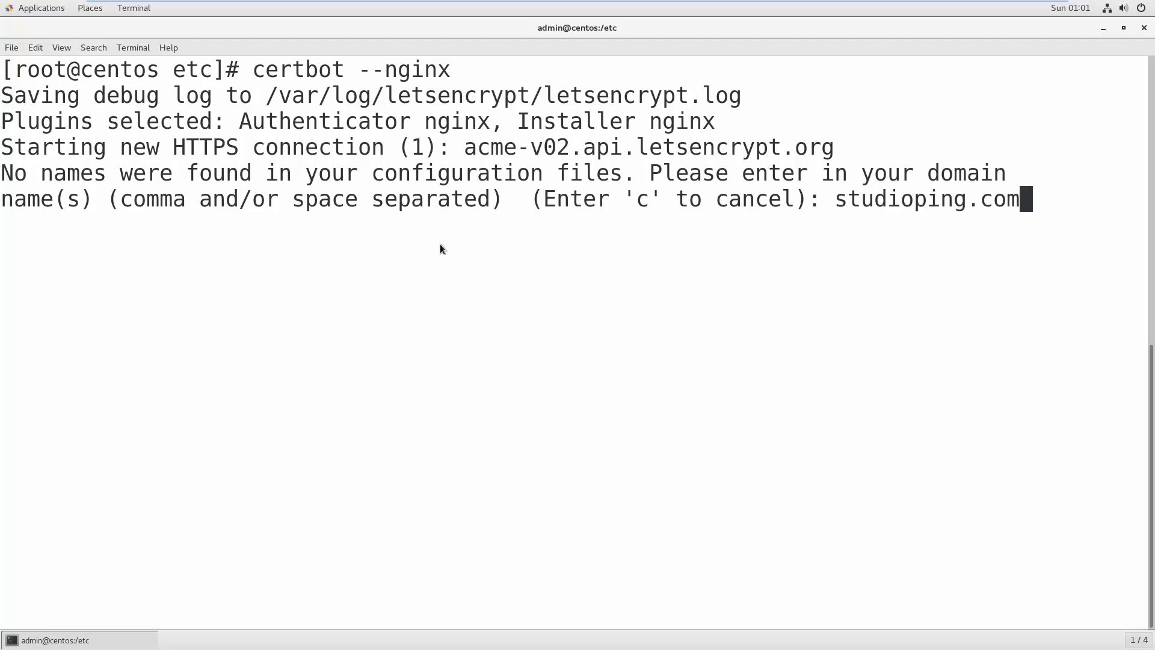
- Submit studioping.com, see the unauthorized challenge failure, and clear the terminal
key(Return)
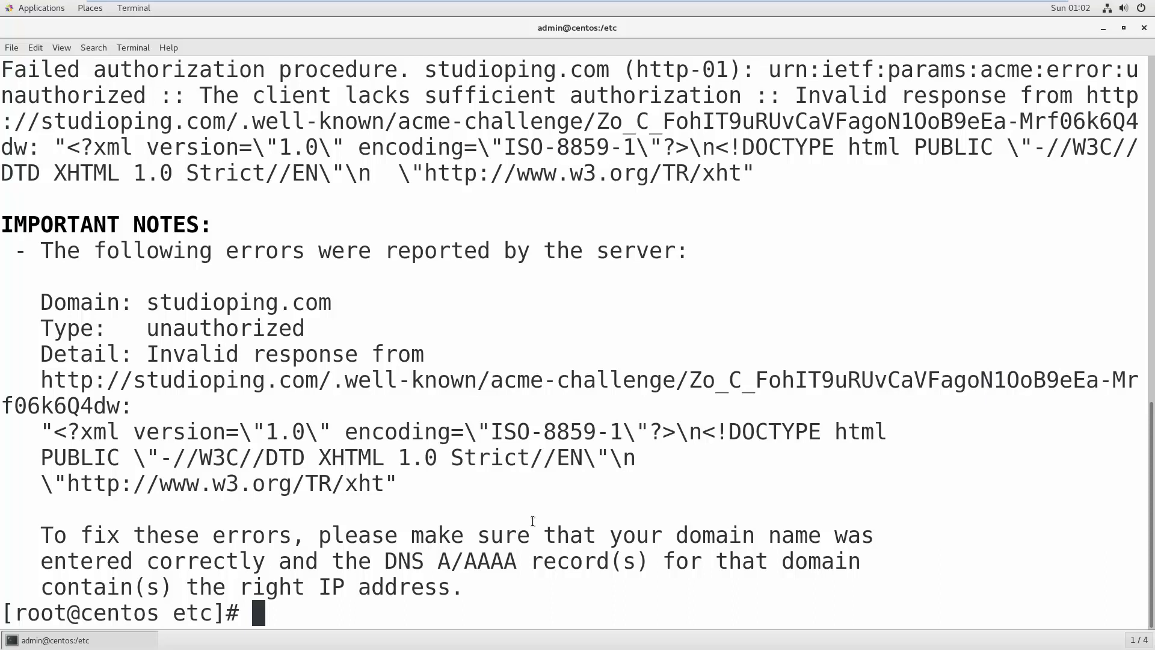
text(clear)
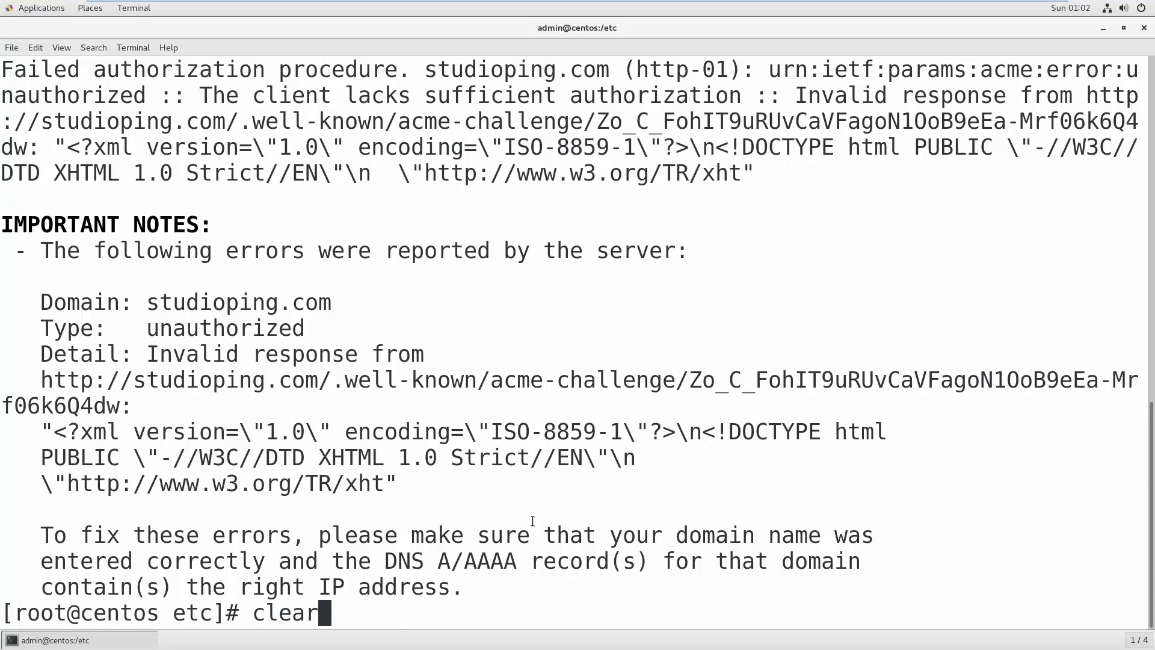
key(Return)
text(\)
key(BackSpace)
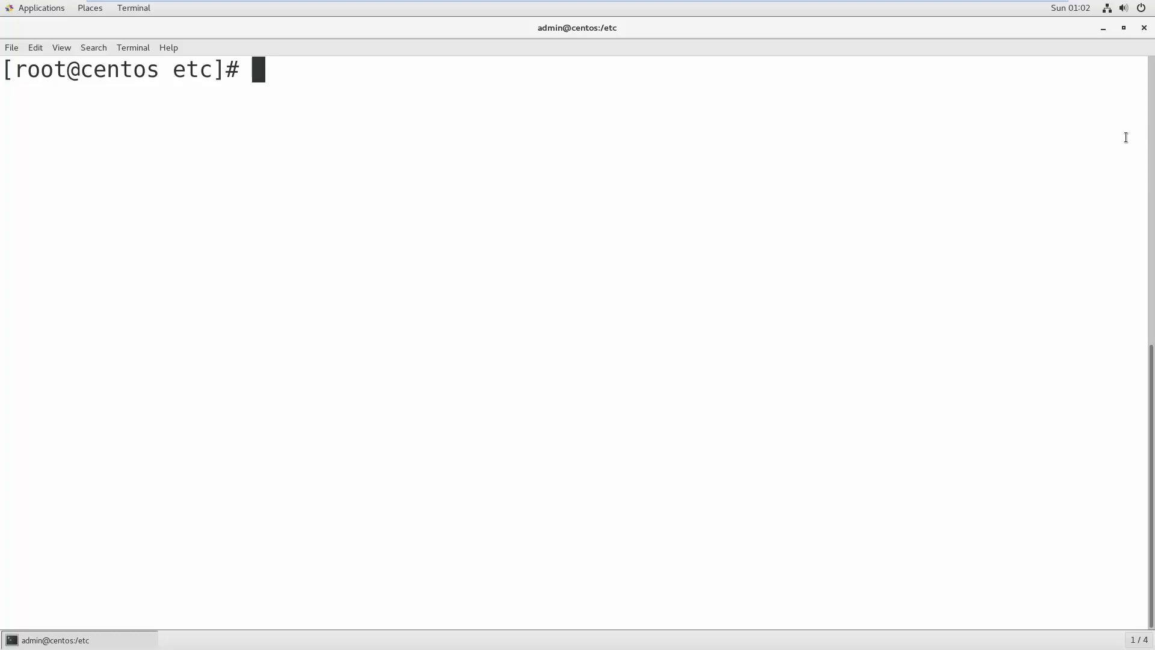
- Run yum install openssl, confirming openssl 1.0.2k is already installed
right_click(364, 74)
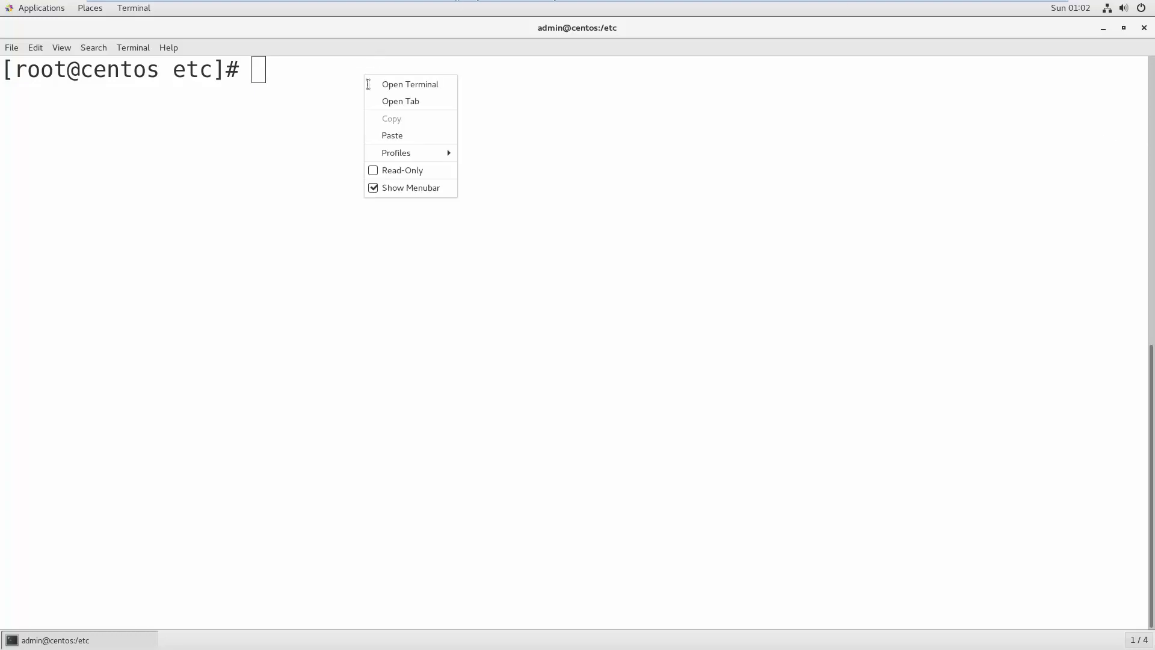
click(419, 139)
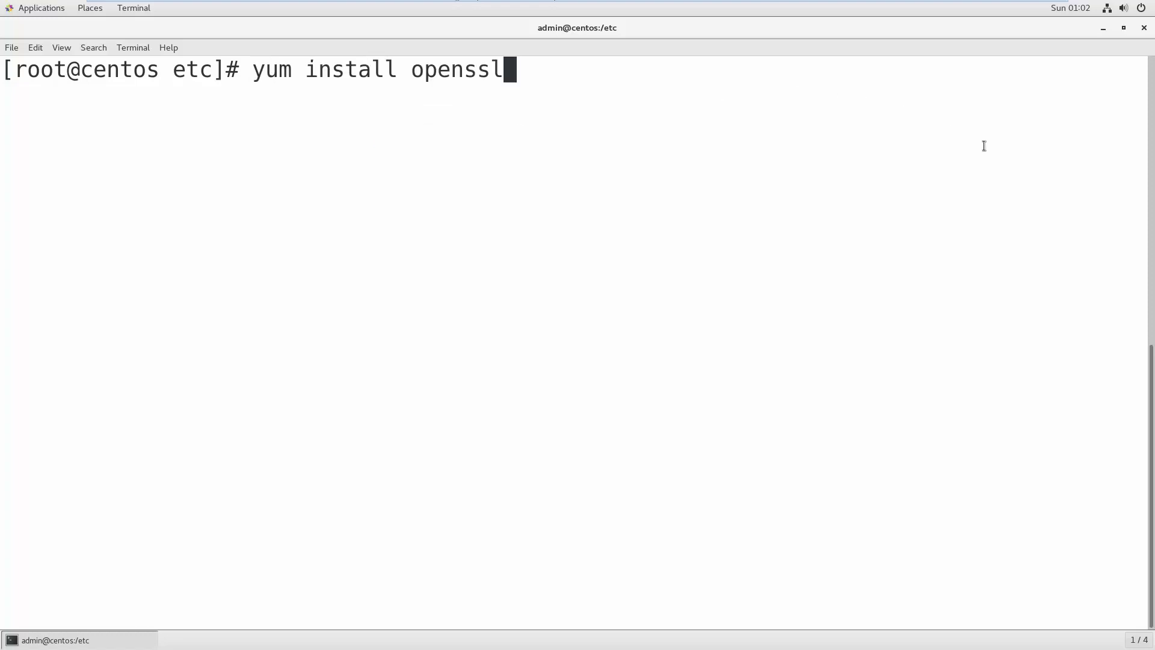
key(Return)
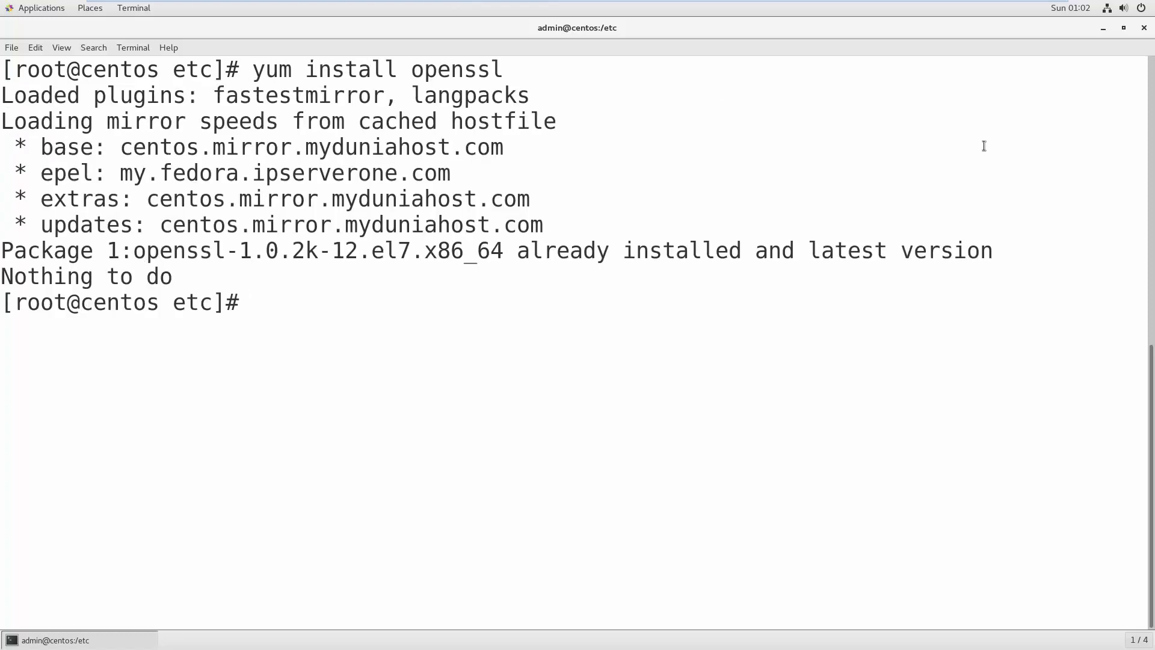
key(Return)
key(Return)
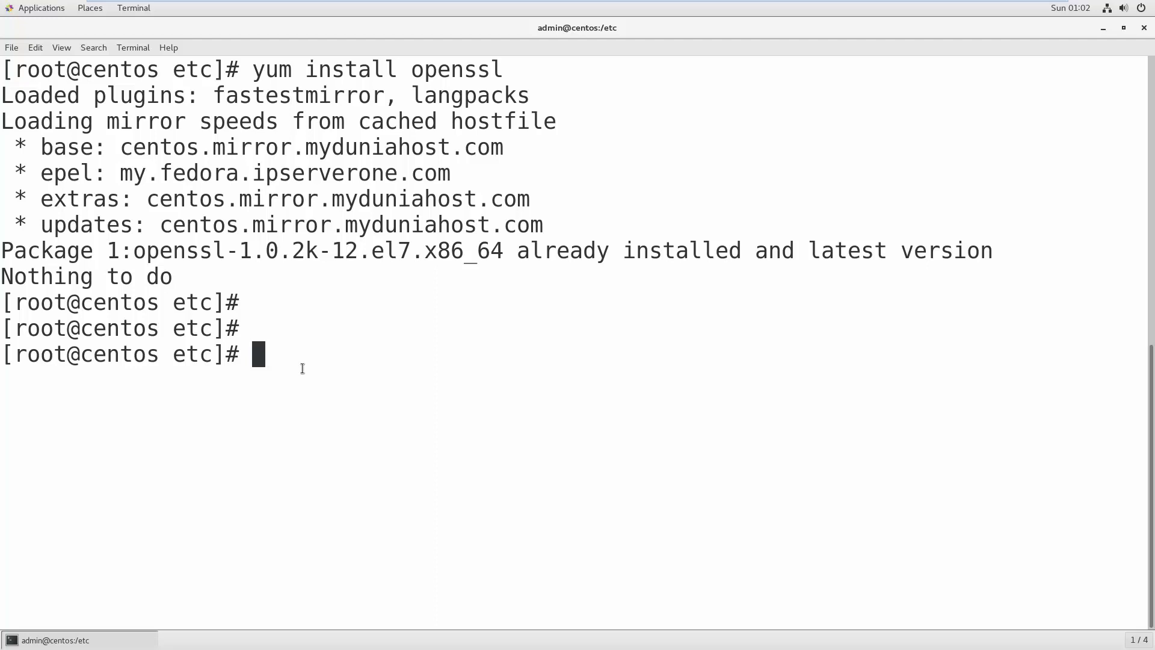
- Discard a mistyped cd command and list the contents of /etc
text(cd nig)
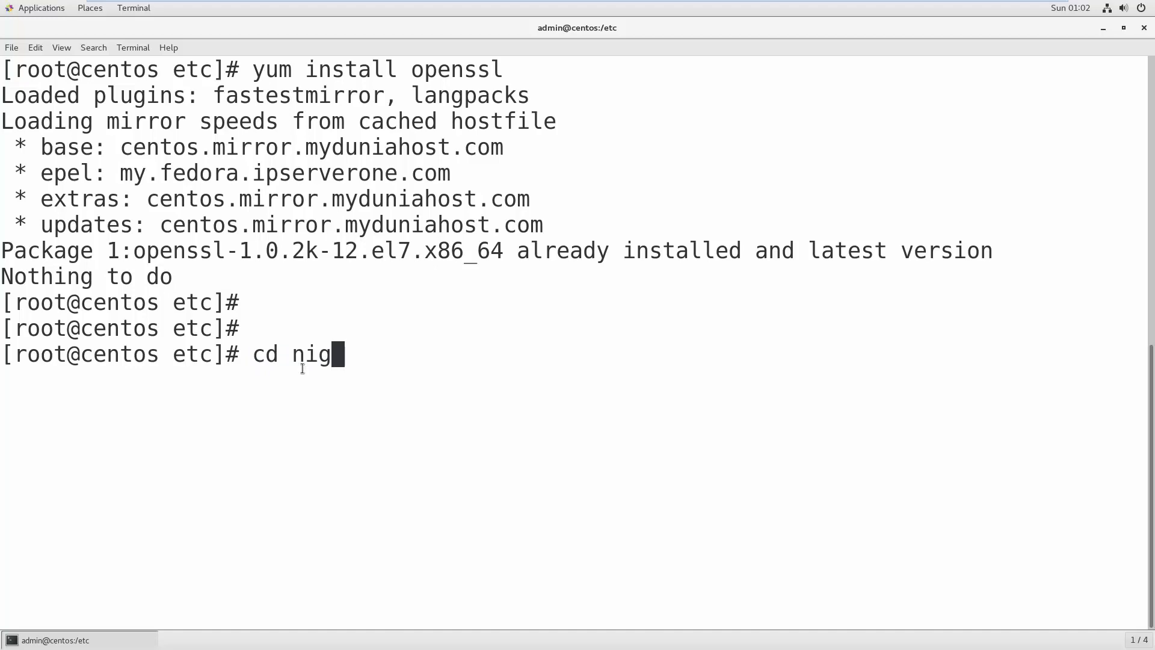
key(BackSpace)
key(BackSpace)
key(BackSpace)
key(BackSpace)
key(BackSpace)
key(BackSpace)
text(ls)
key(Return)
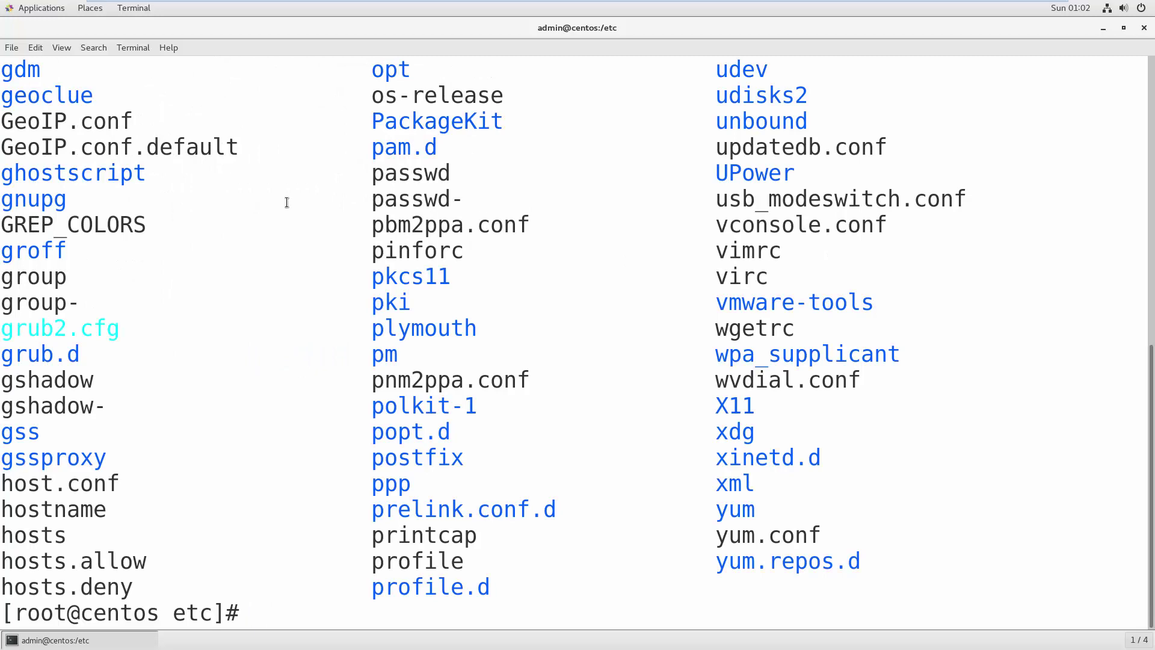
scroll(286, 201, up, 5)
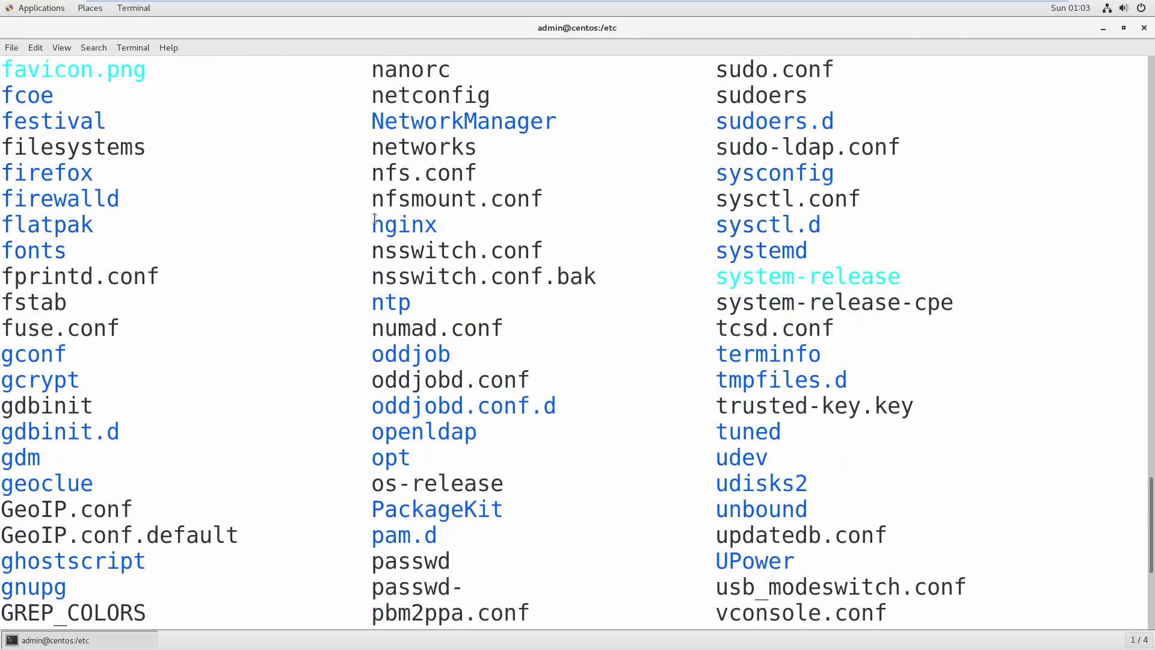
scroll(530, 223, down, 5)
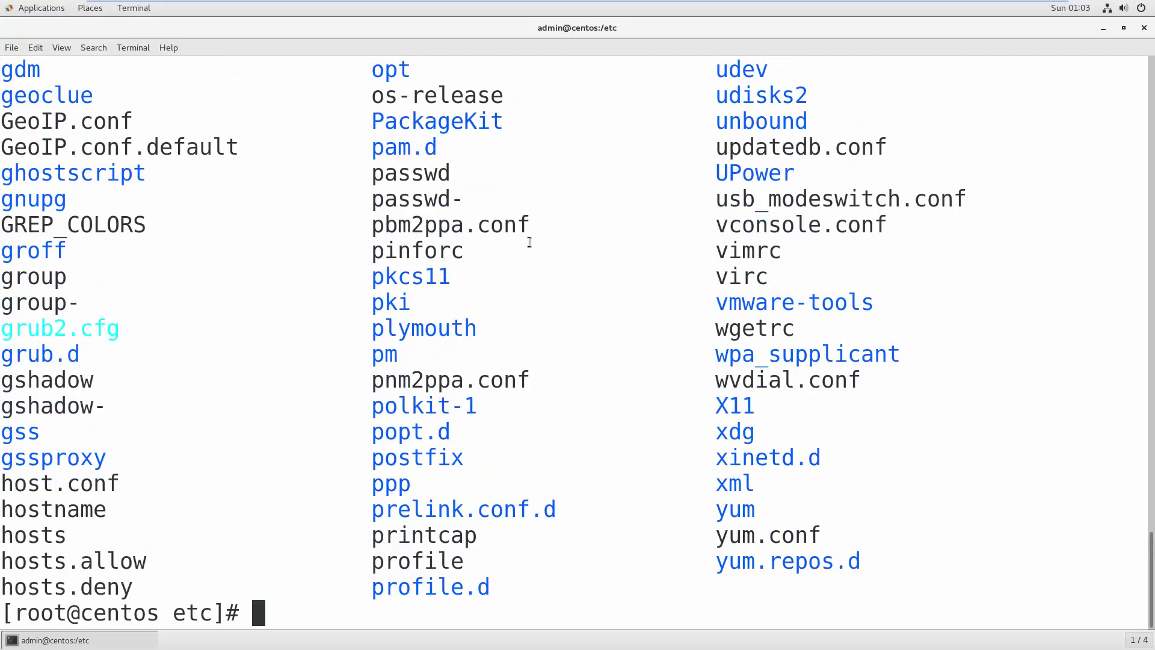
- Move into /etc/nginx and list nginx.conf, conf.d and default.d
text(cd ngi)
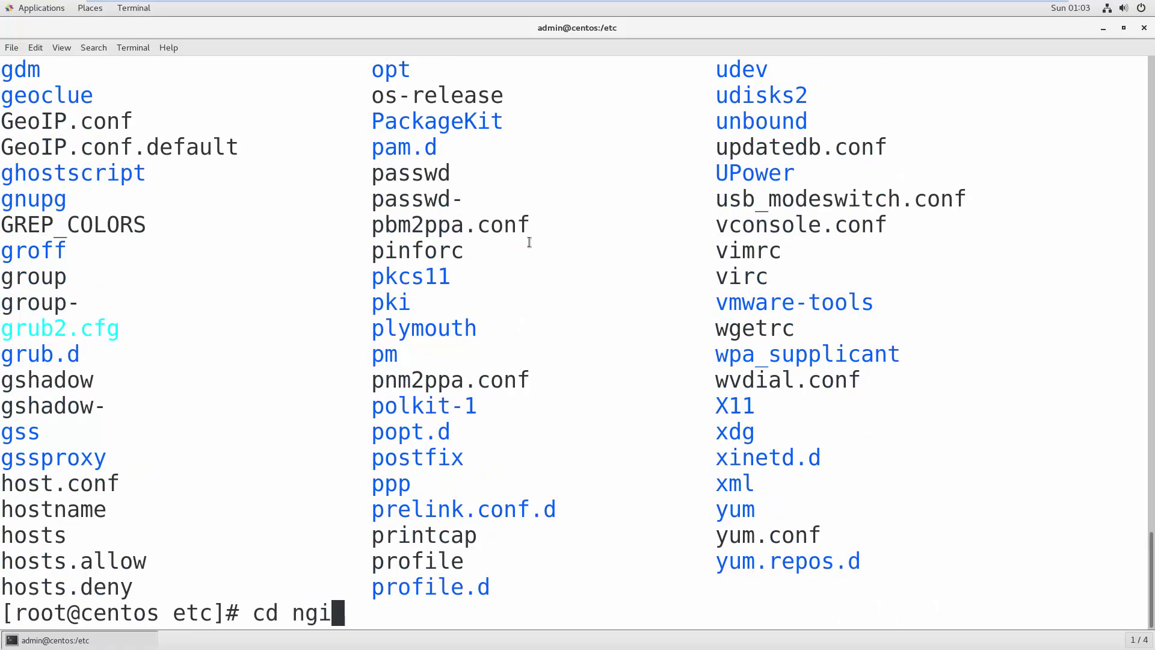
key(Tab)
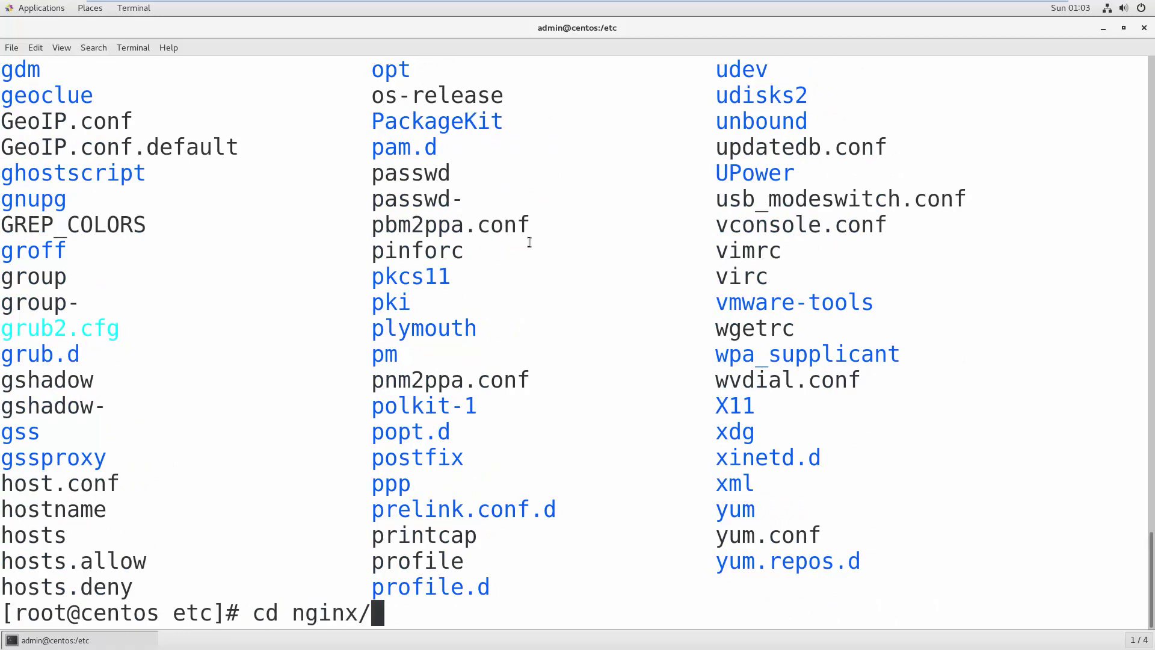
key(Return)
text(ls)
key(Return)
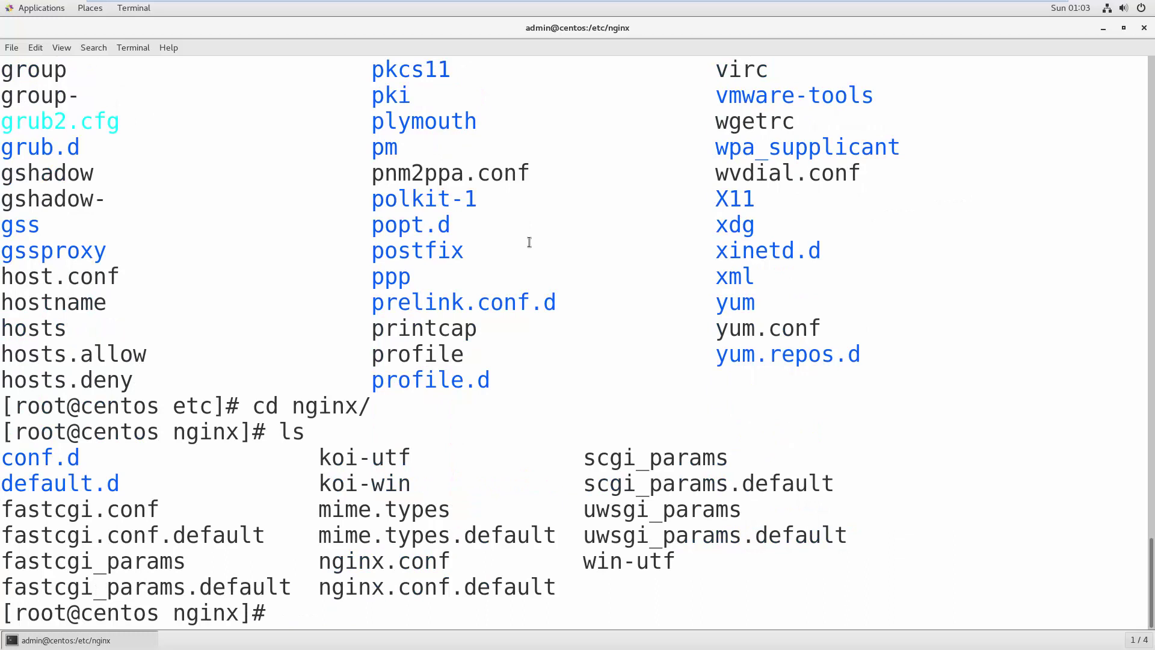
key(Return)
key(Return)
key(Return)
key(Return)
key(Return)
key(Return)
key(Return)
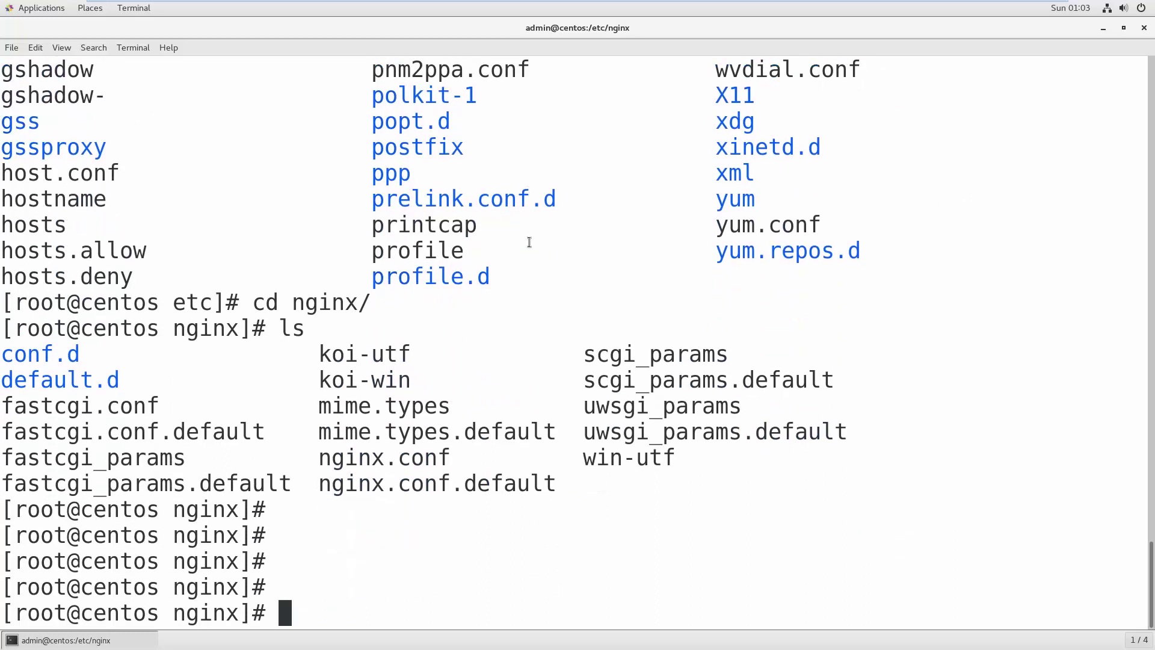
- Create an ssl directory in /etc/nginx, change into /etc/nginx/ssl, and list it as empty
text(mkdir )
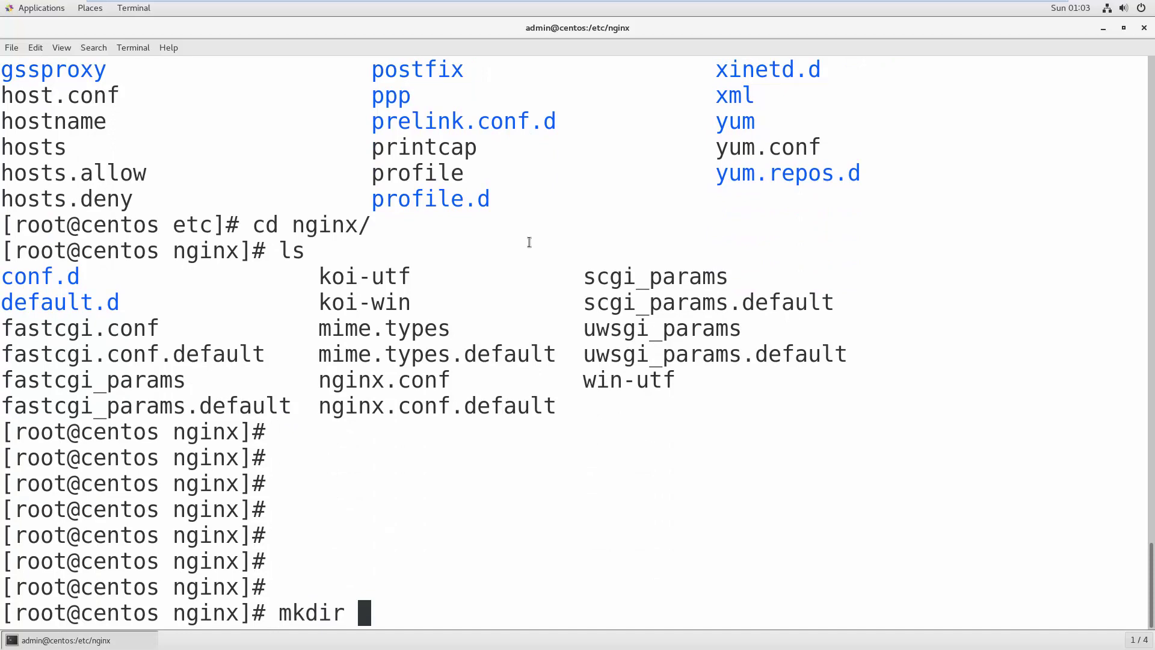
text(ssl)
key(Return)
key(Return)
key(Return)
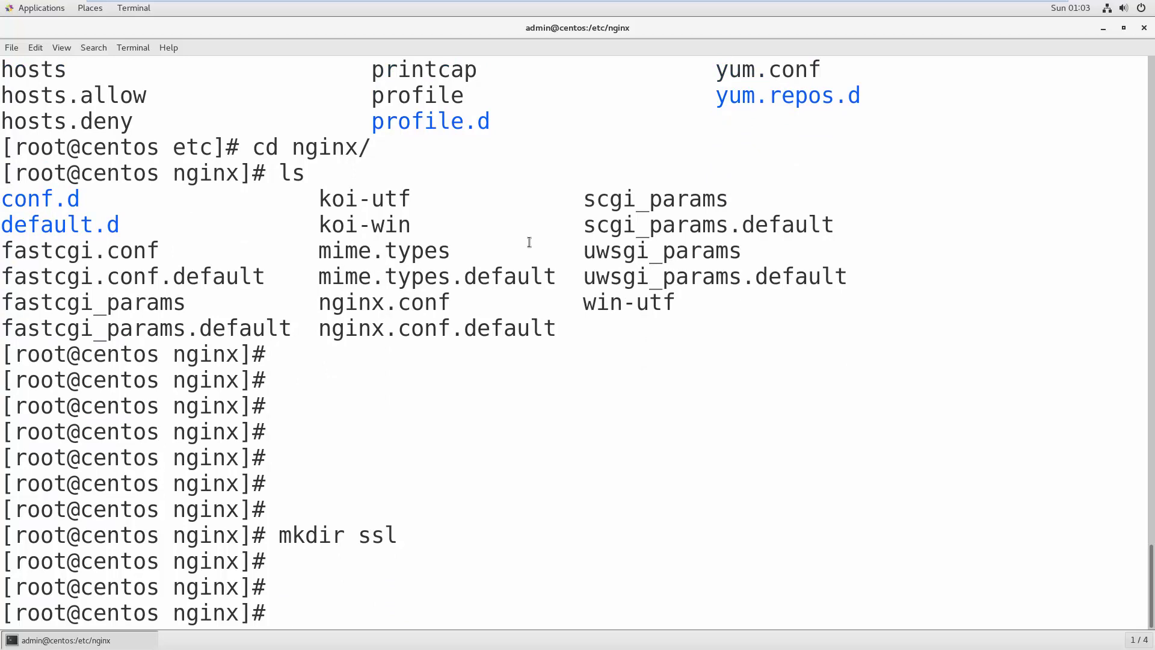
text(cd /etc/)
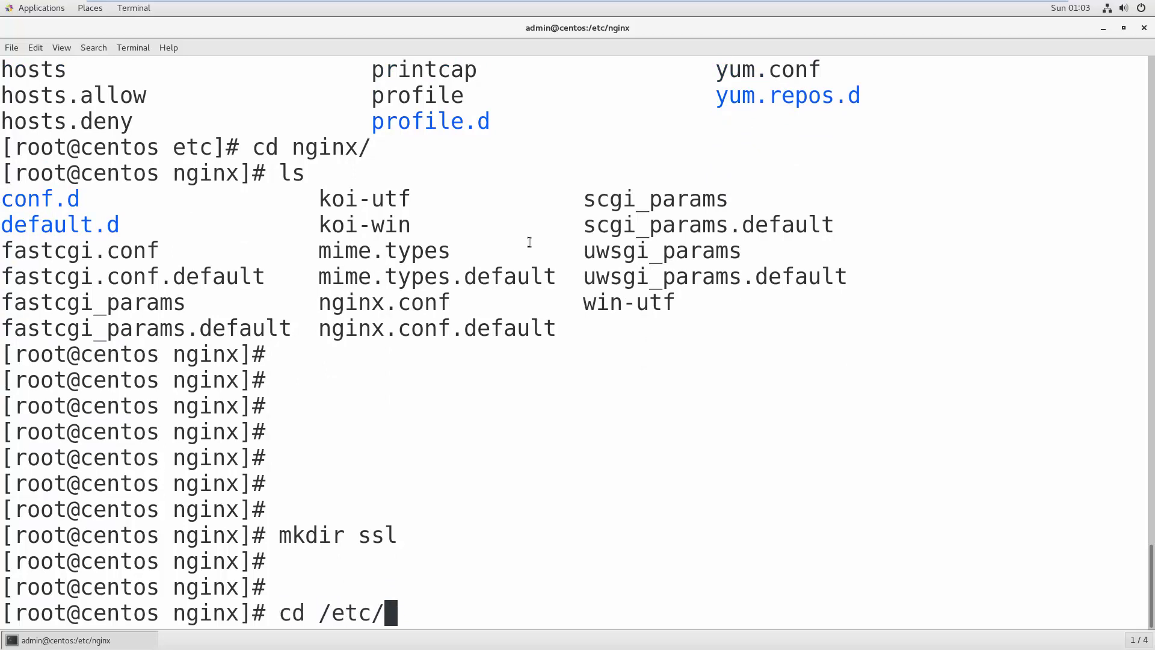
text(n)
key(Tab)
text(ssl/)
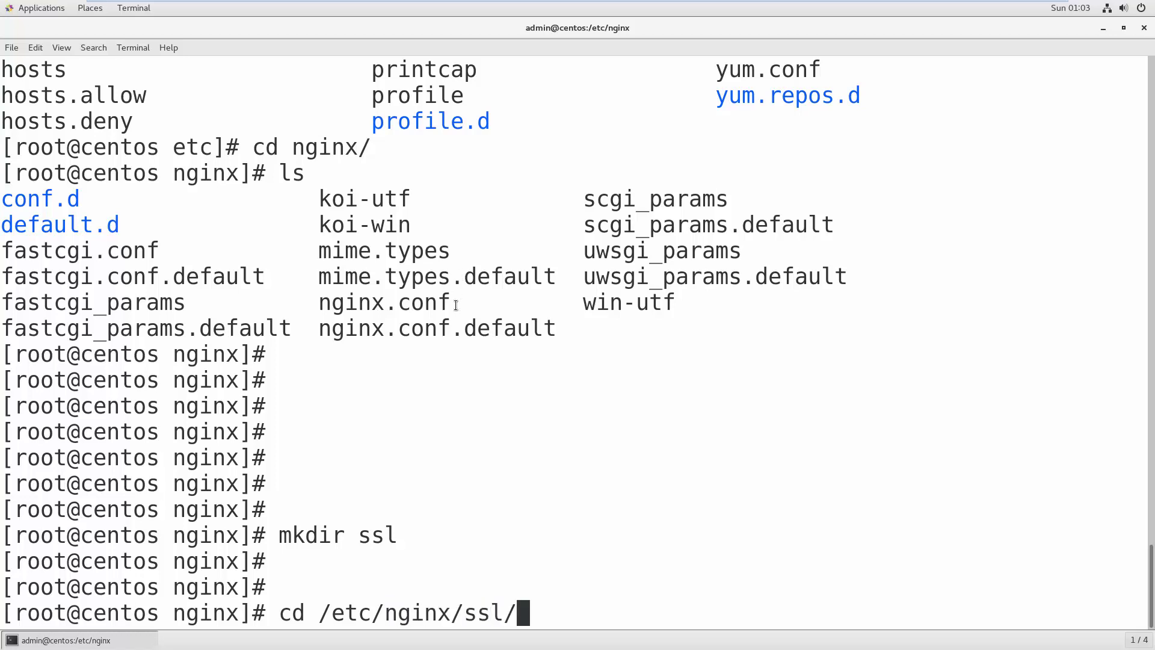
drag(518, 609, 295, 609)
key(Return)
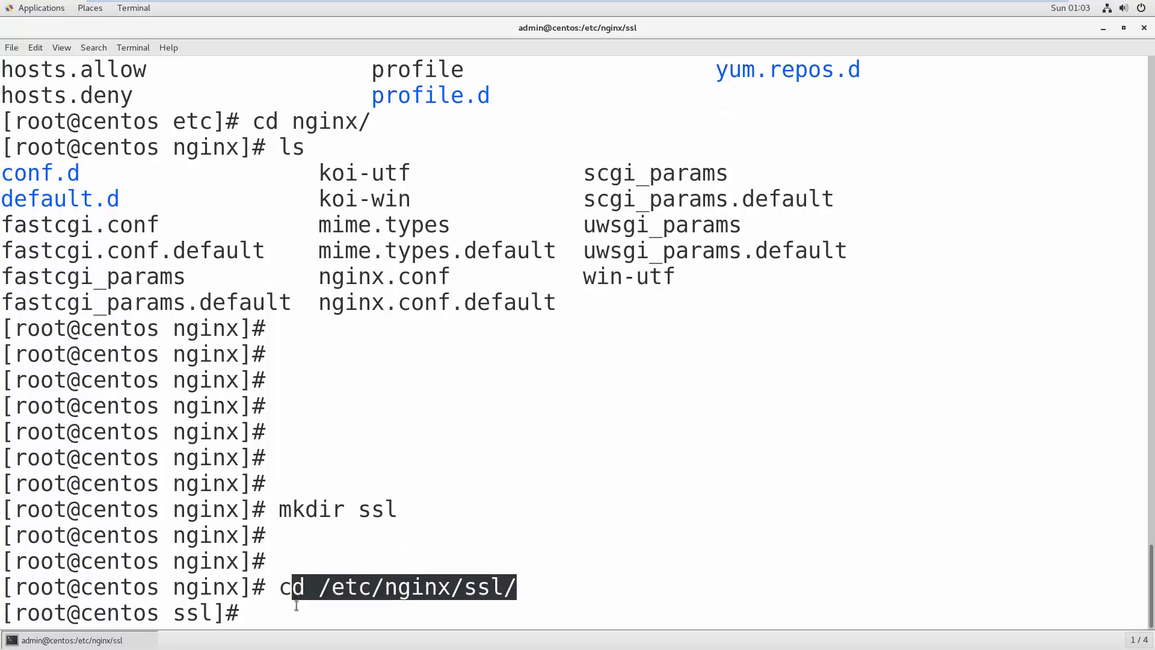
key(Return)
key(Return)
key(Return)
text(ls)
key(Return)
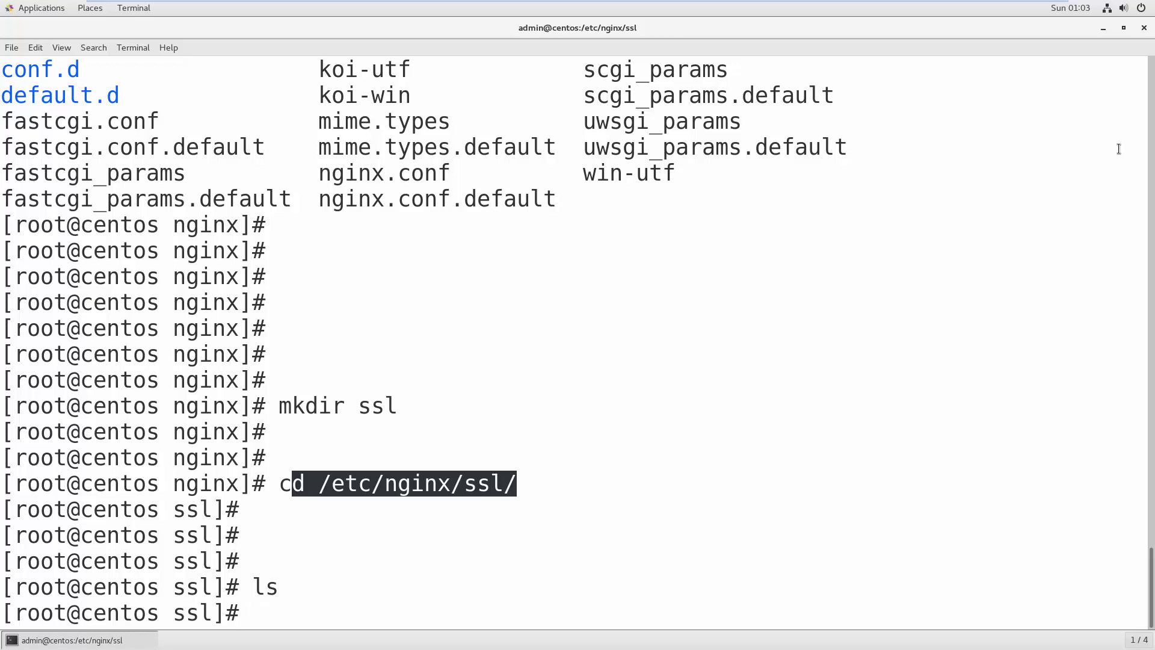
- Paste the prepared openssl req -x509 certificate command at the ssl prompt
click(580, 366)
right_click(582, 367)
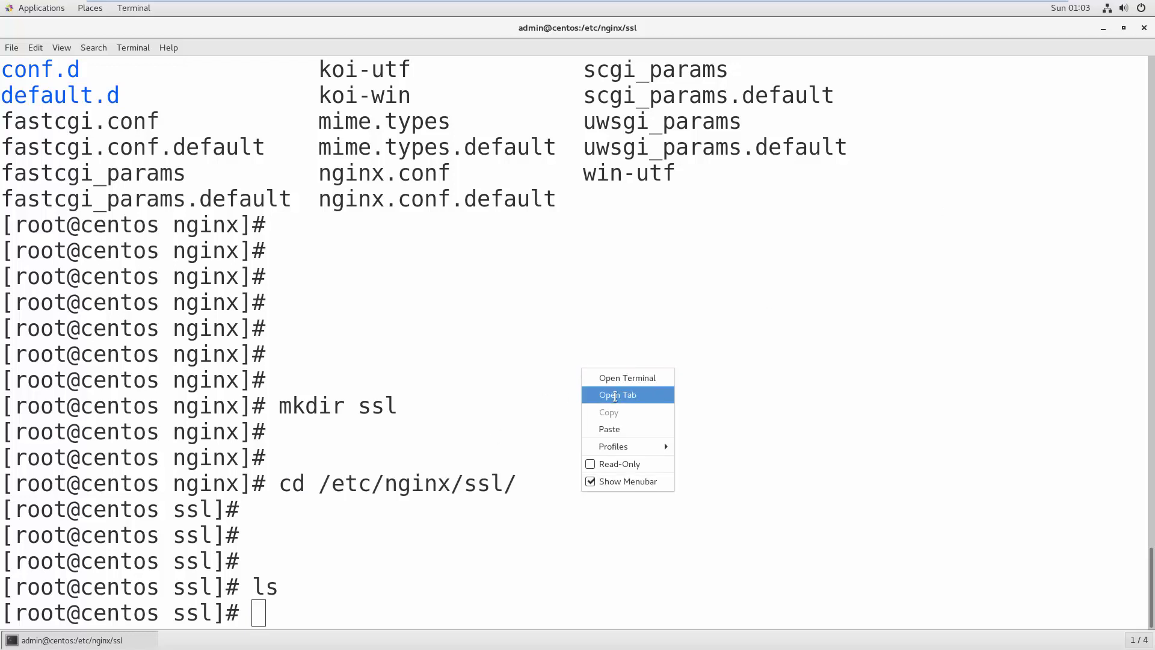
click(609, 429)
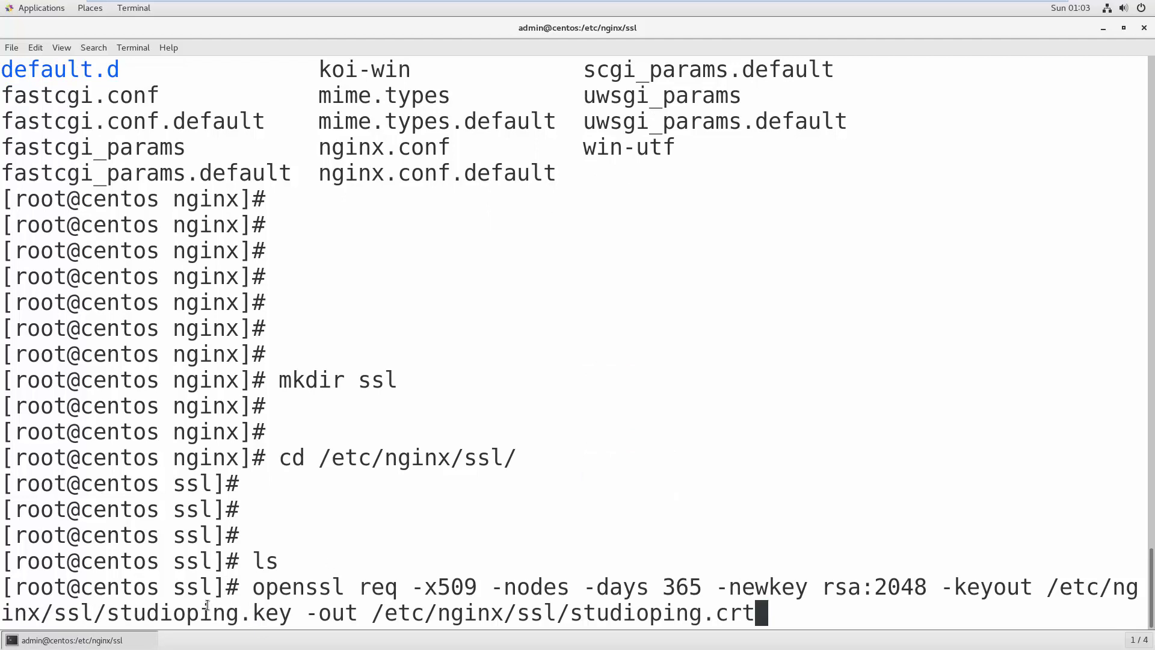
- Walk through the options: -x509 -nodes, 365 days, rsa:2048, and the studioping.key and studioping.crt paths
drag(253, 586, 345, 588)
double_click(378, 587)
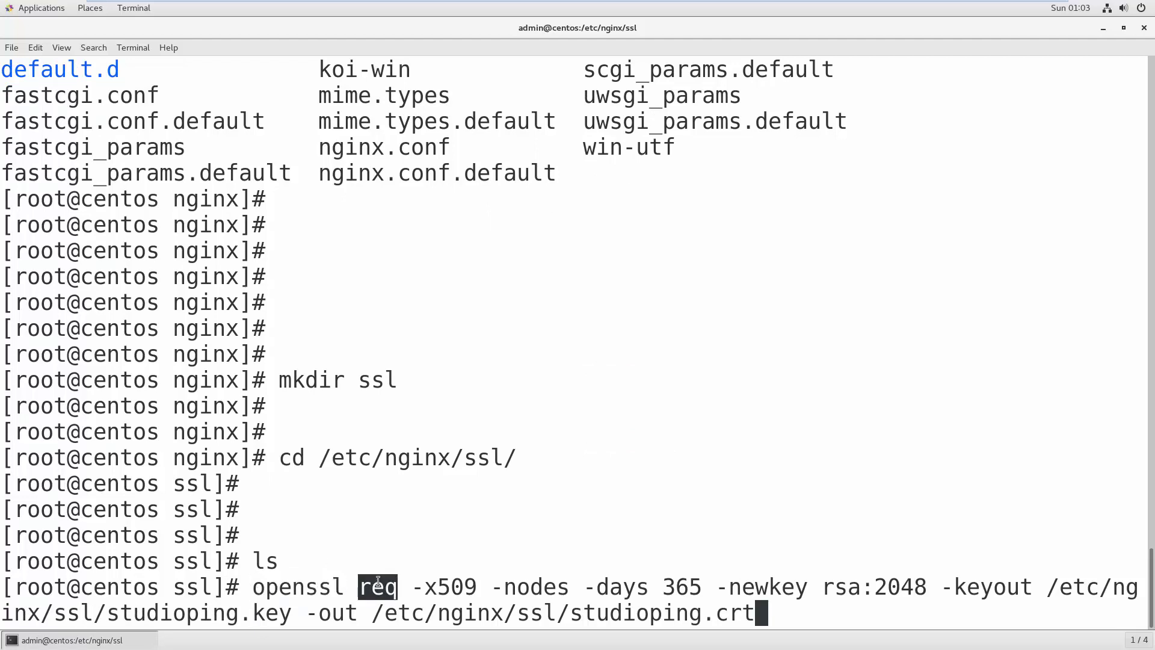
click(415, 585)
drag(414, 585, 548, 587)
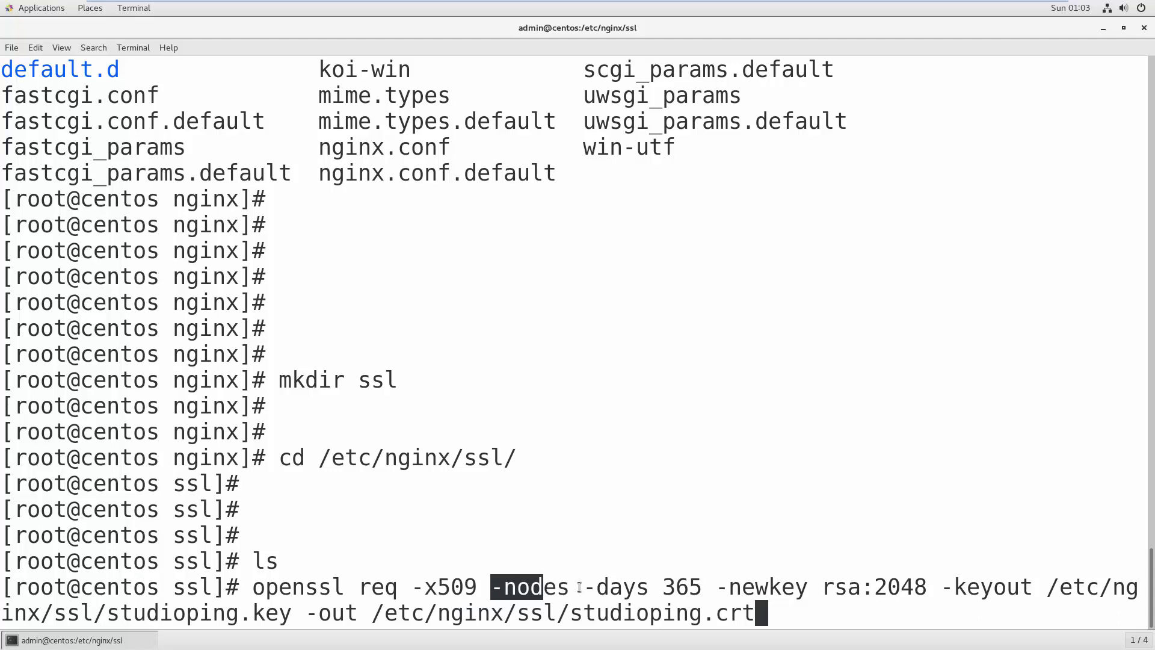
click(584, 587)
double_click(685, 584)
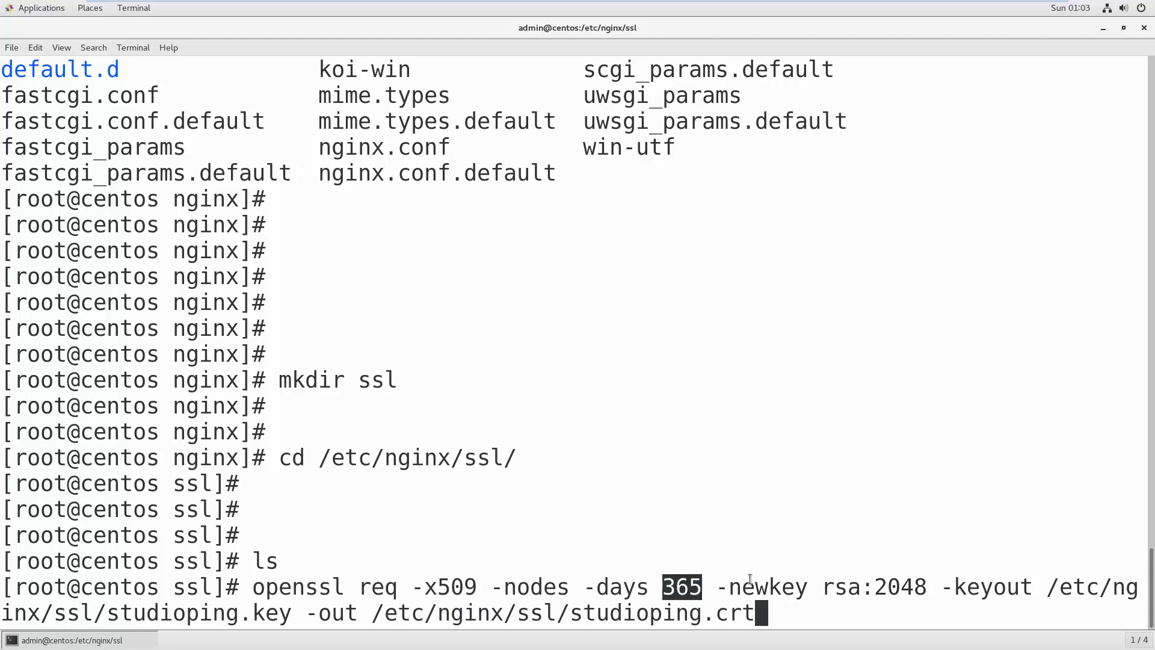
double_click(790, 587)
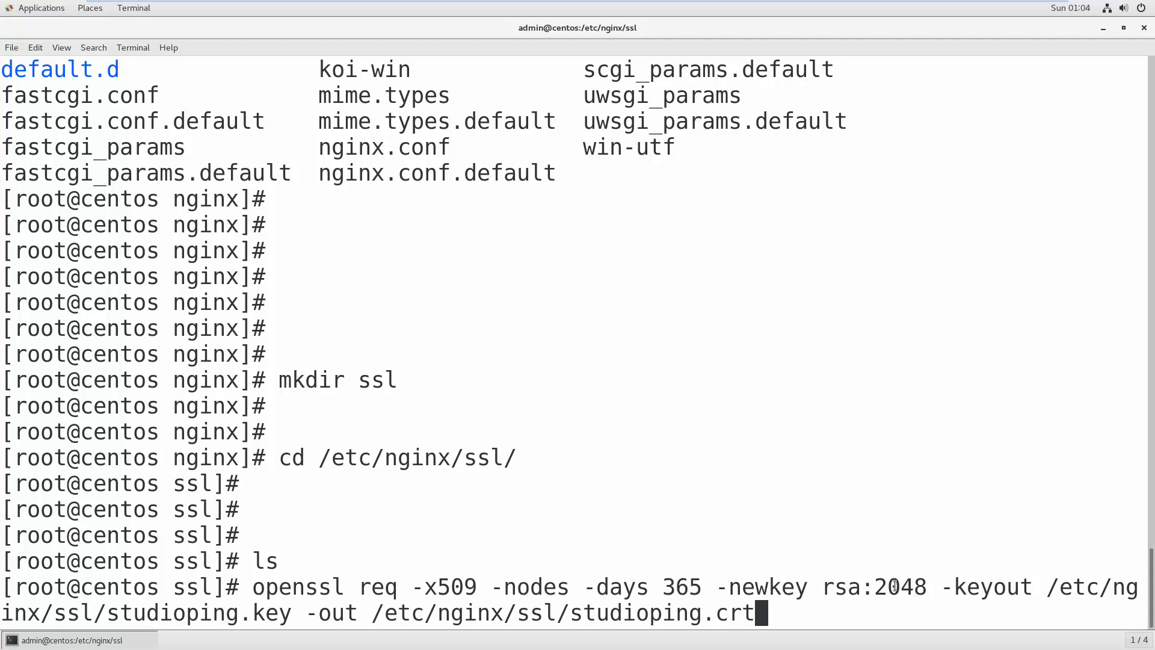
double_click(915, 588)
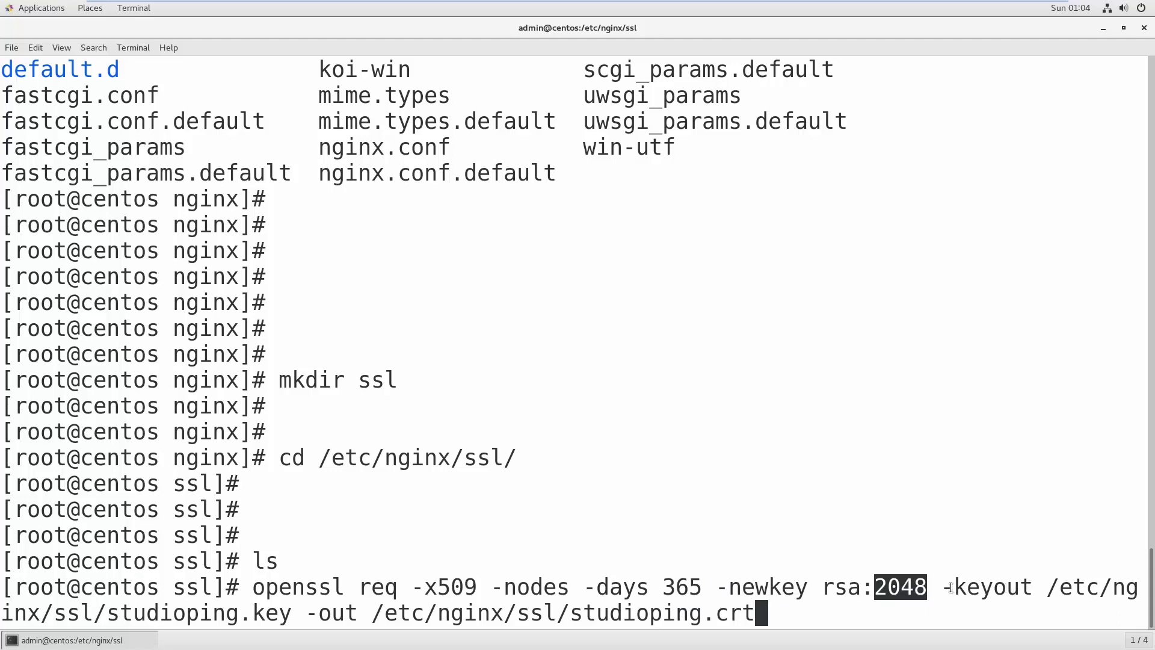
drag(945, 587, 298, 614)
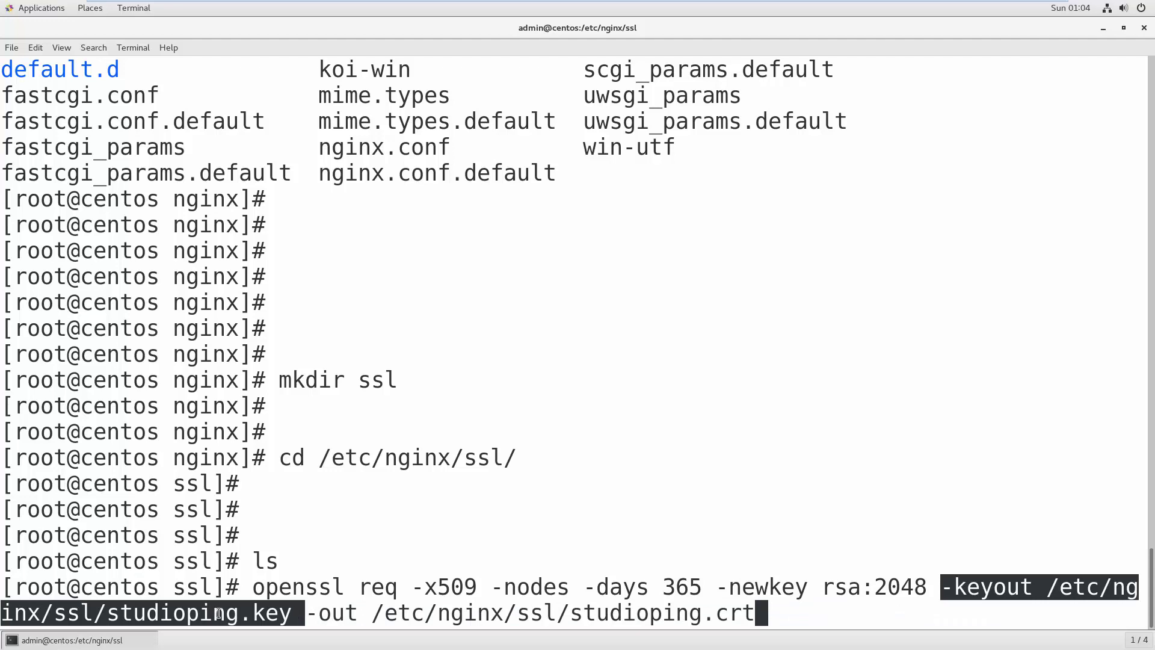
double_click(176, 614)
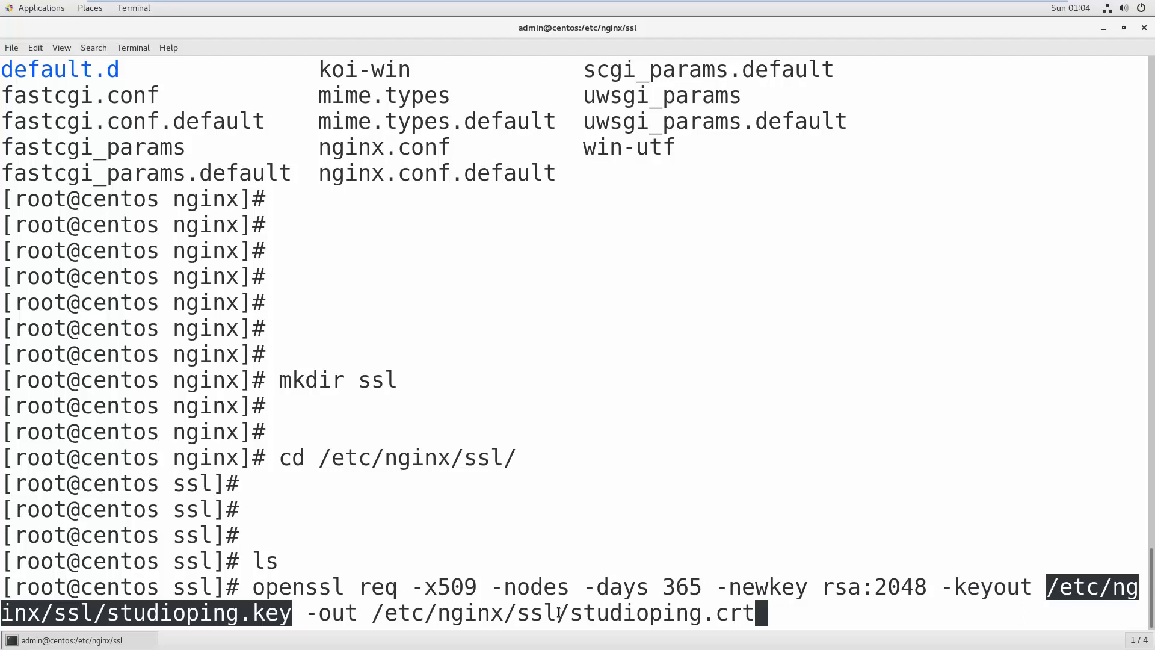
double_click(656, 614)
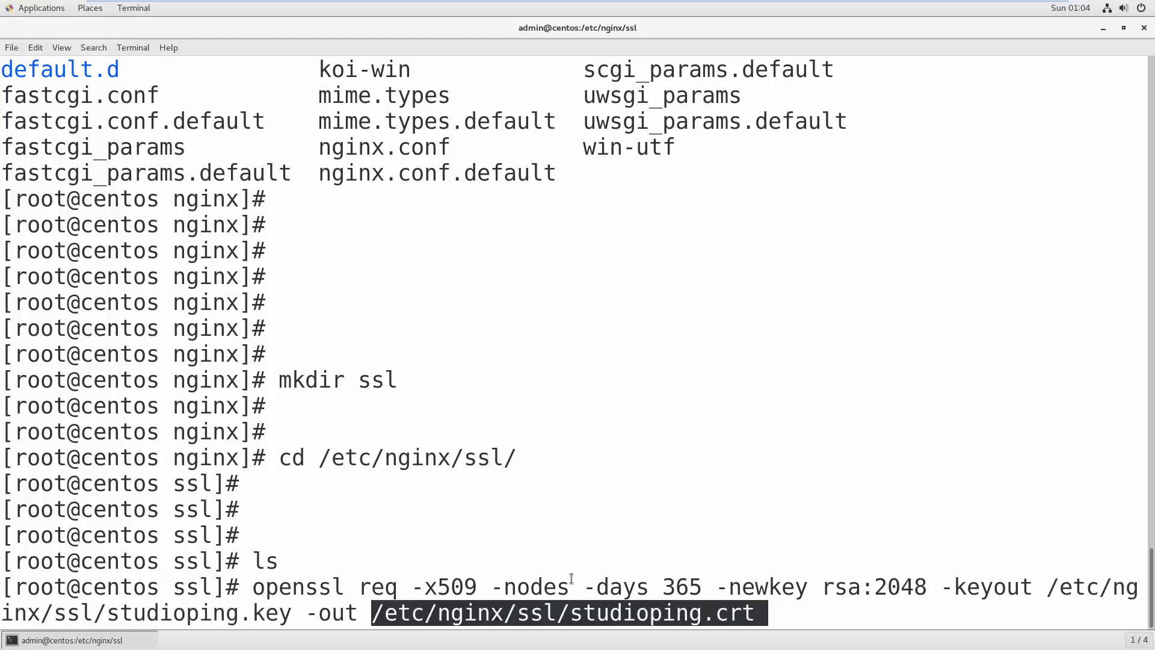
click(630, 499)
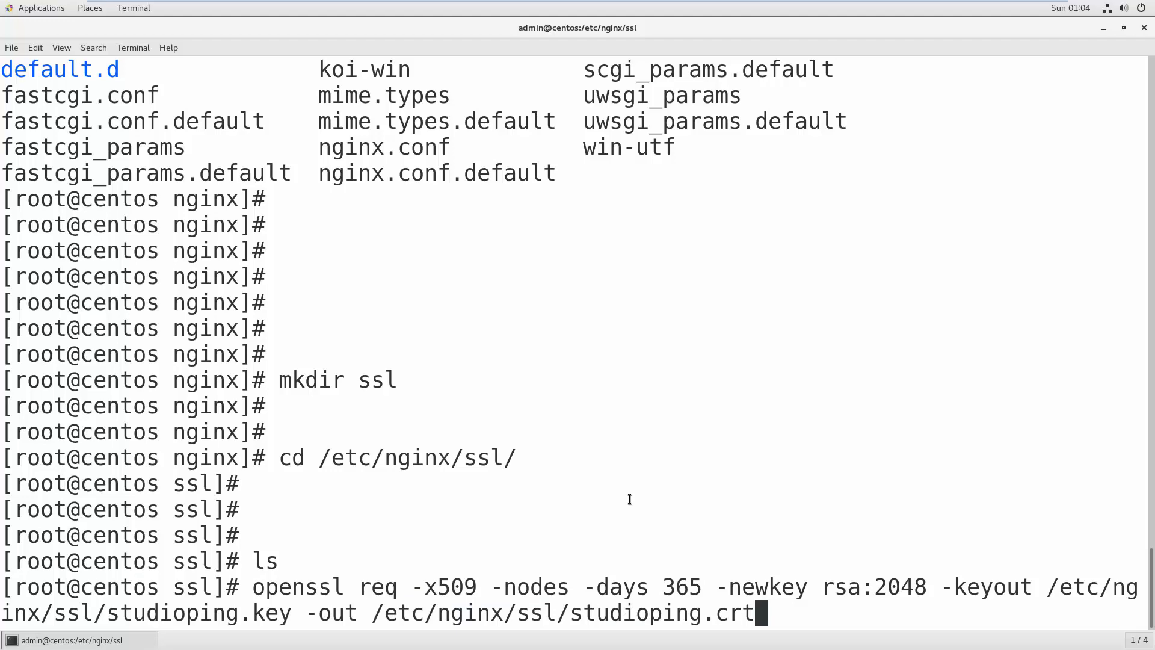
- Run openssl and enter country MY, state SELANGOR, locality PETALING JAYA and organization HQVFX
key(Return)
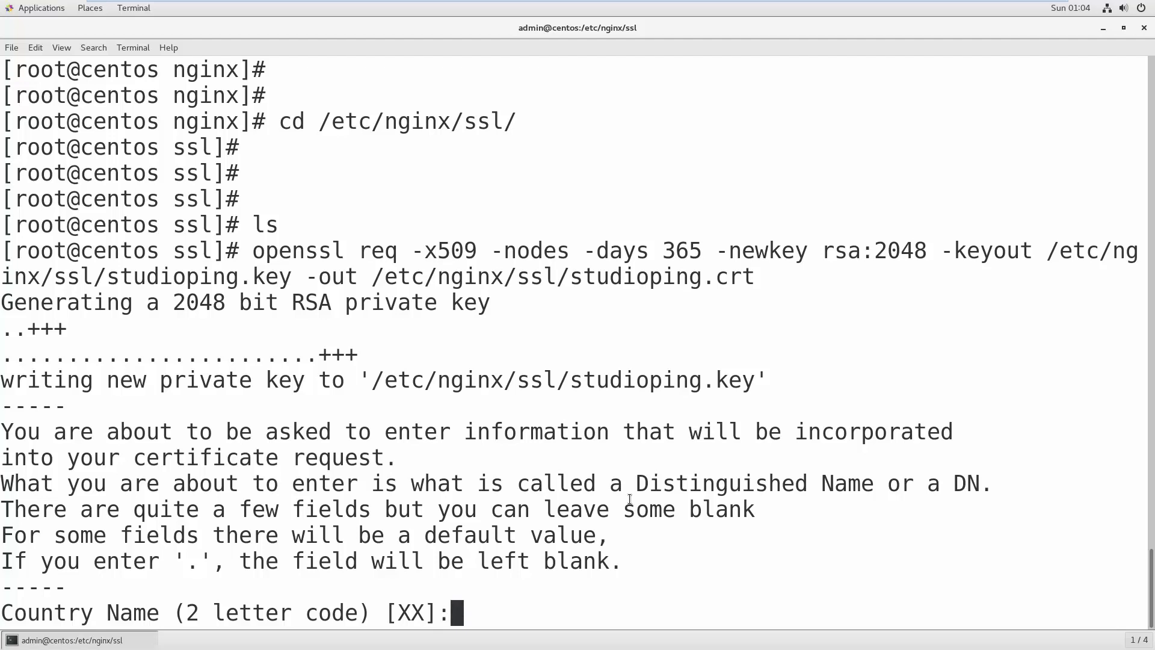
text(my)
key(BackSpace)
key(BackSpace)
text(MY)
key(Return)
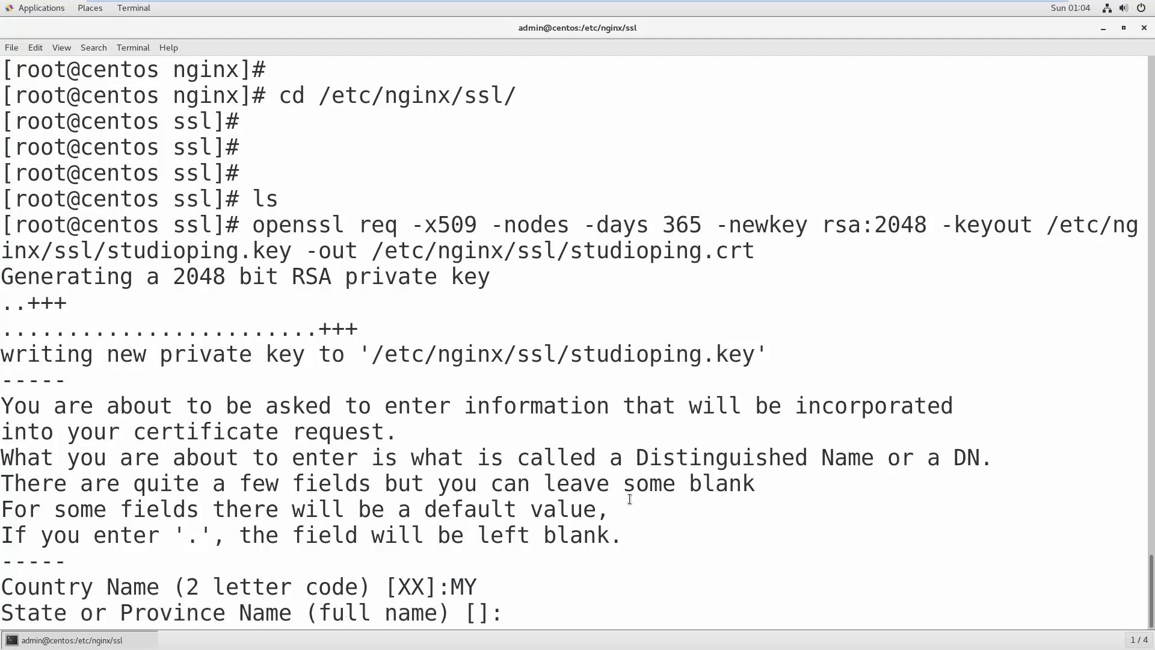
text(SELANGOR)
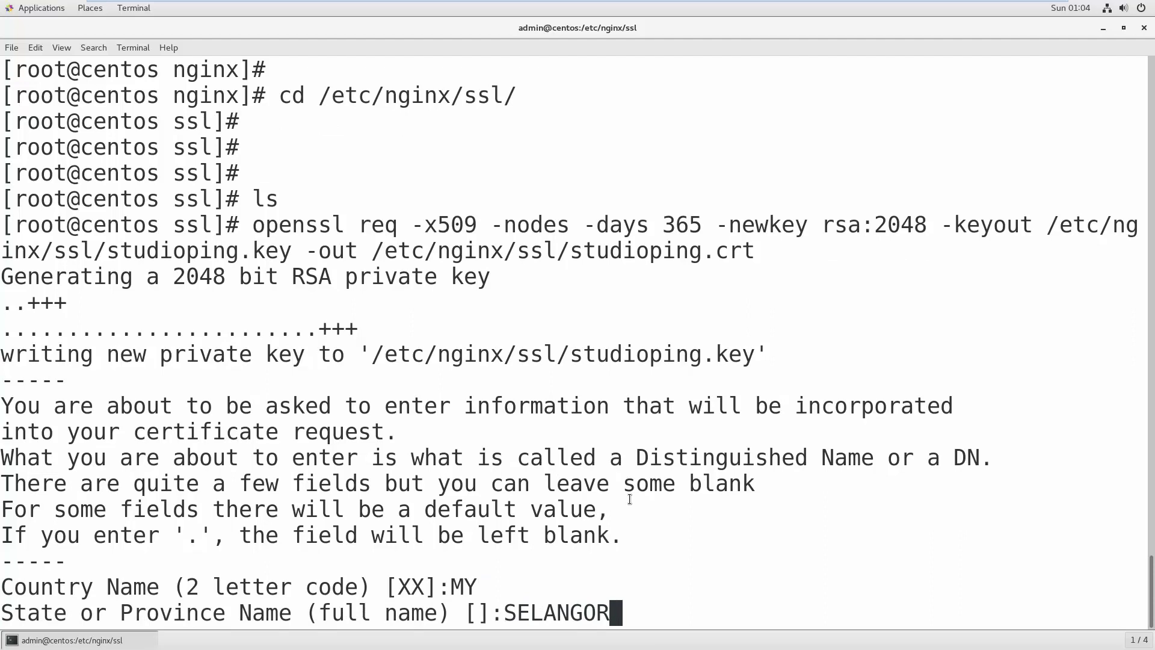
key(Return)
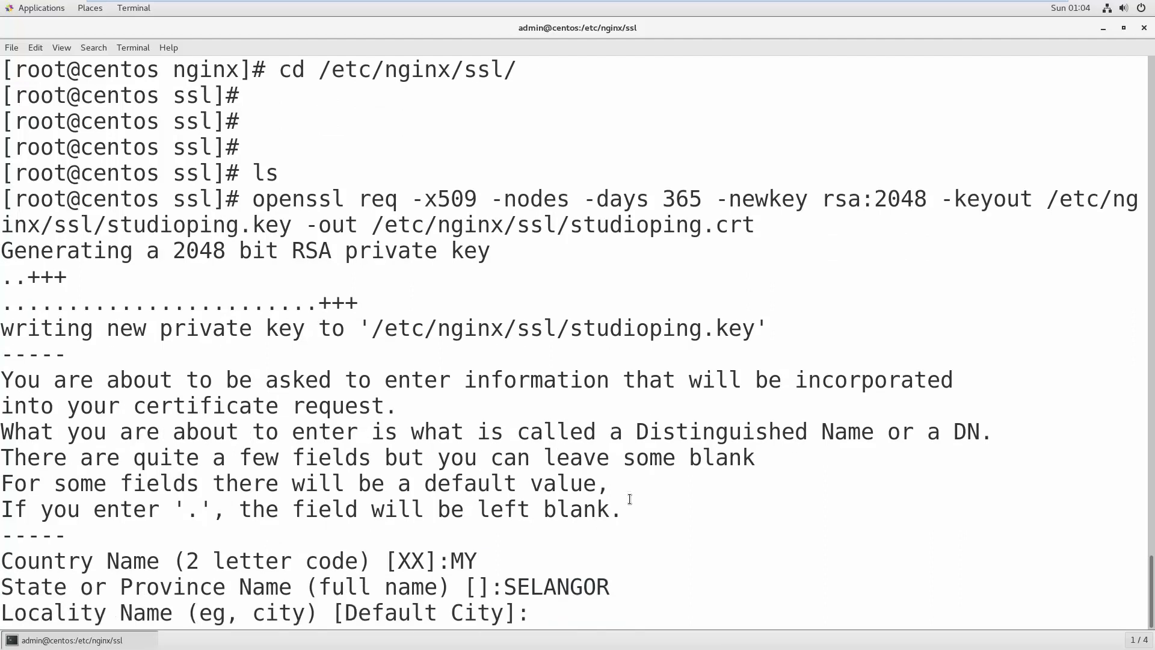
text(PETALING JAYA)
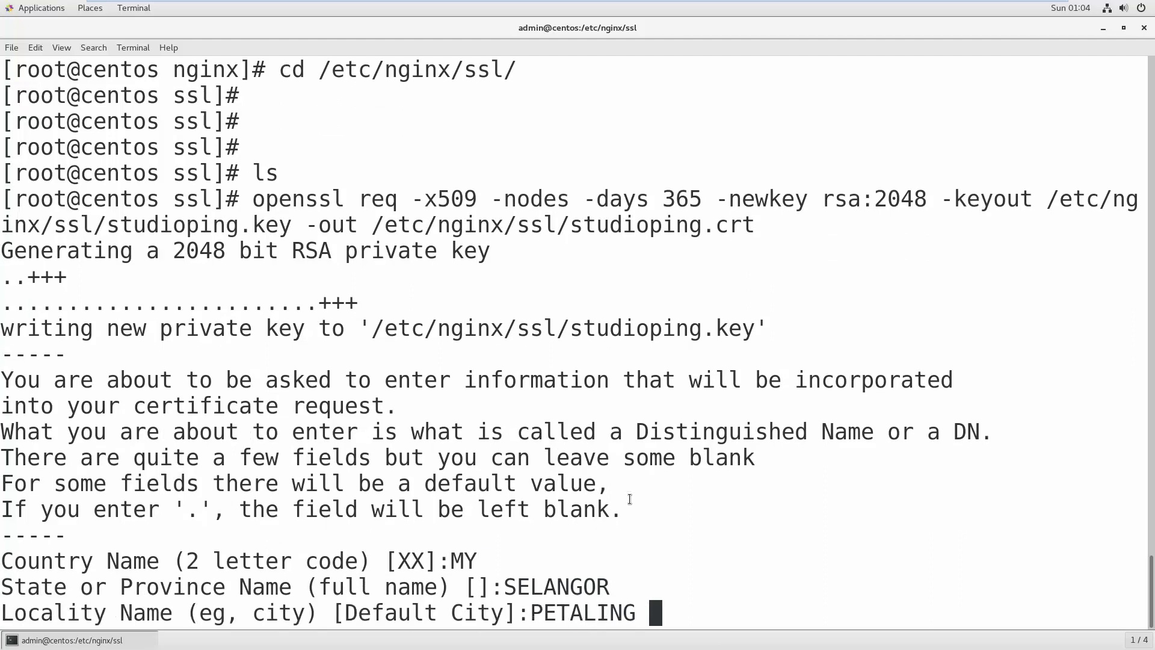
key(Return)
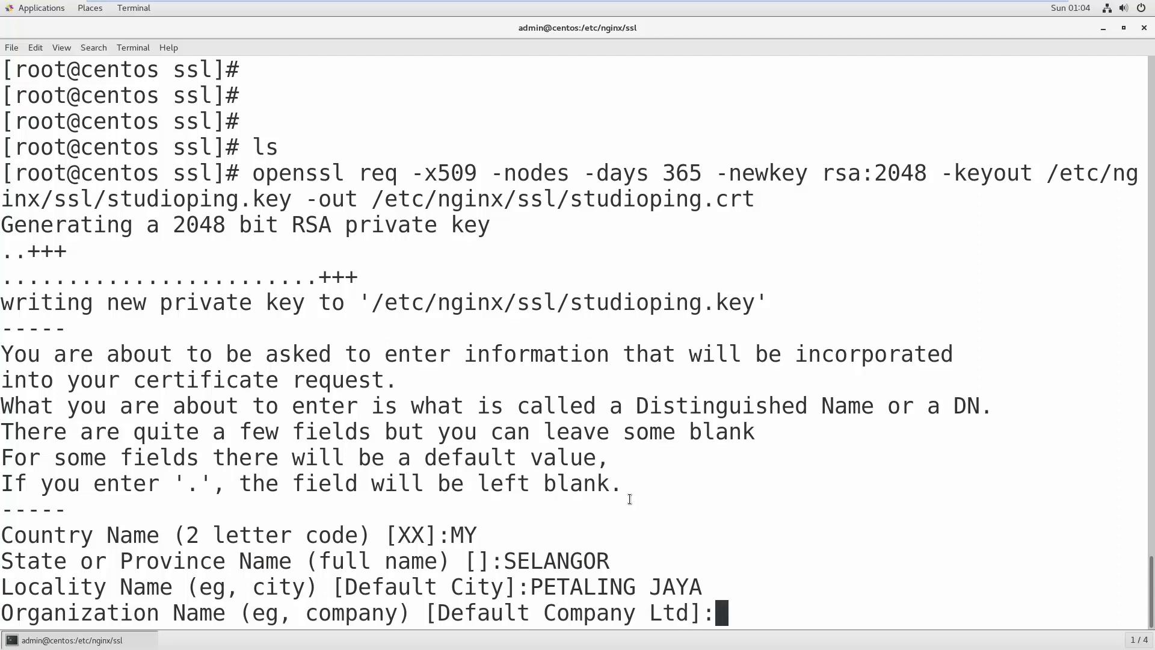
text(HQVFX)
key(Return)
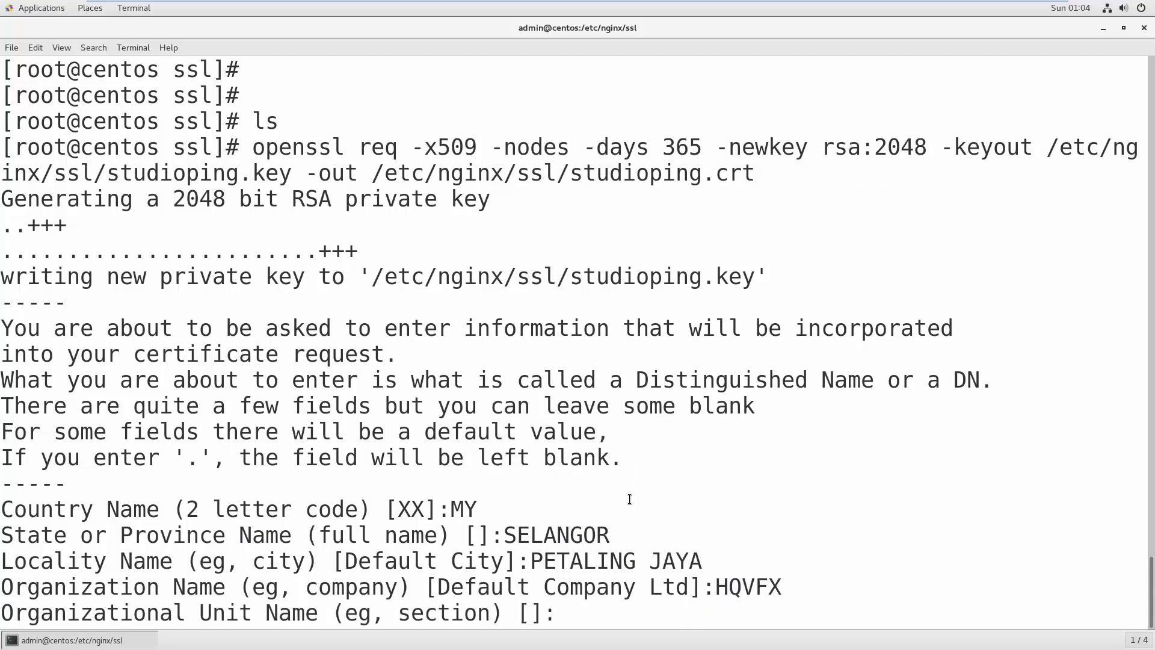
- Enter unit TECHNOLOGY, Common Name STUDIOPING.COM and the admin e-mail to finish the certificate
text(TECH)
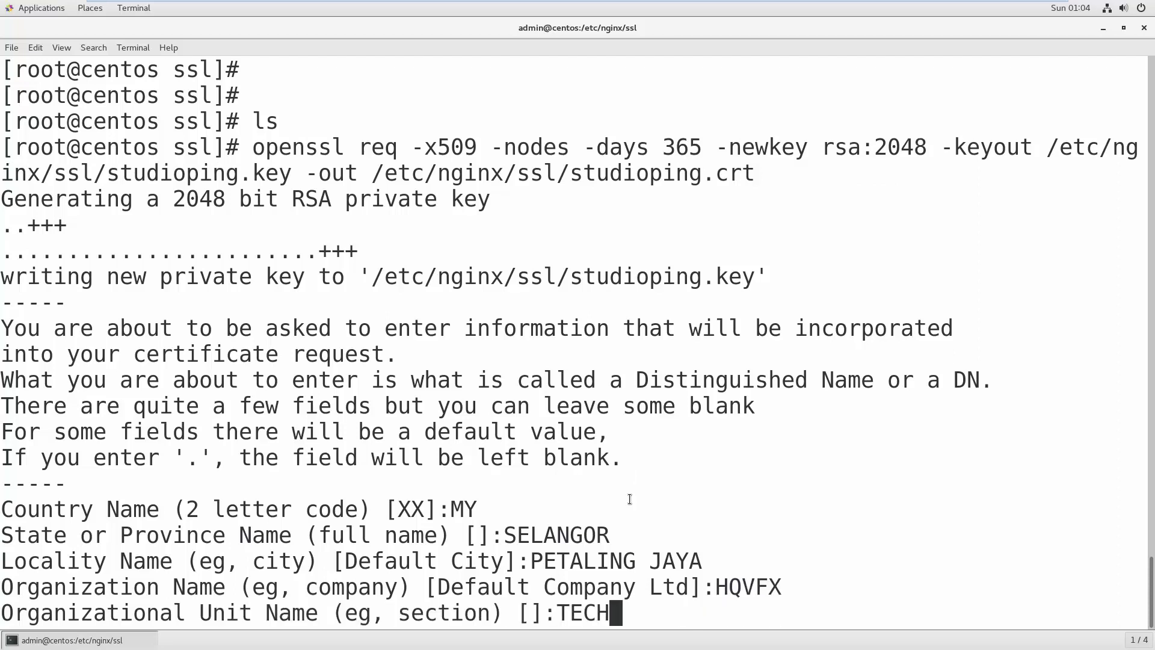
text(NI)
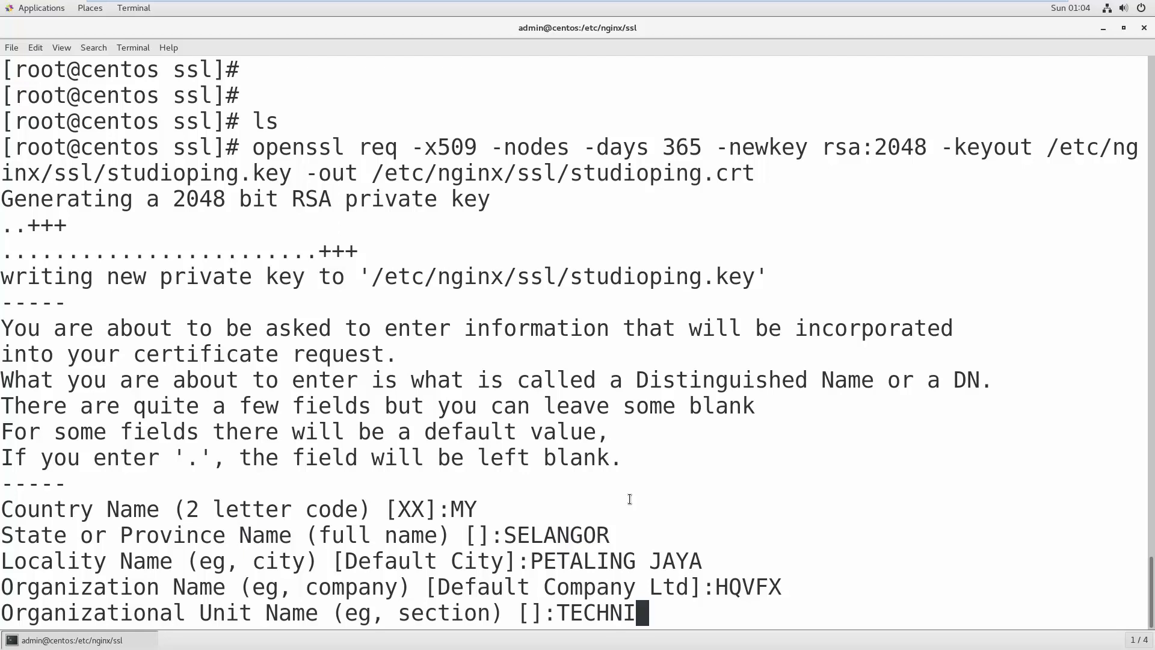
key(BackSpace)
text(OLOGY)
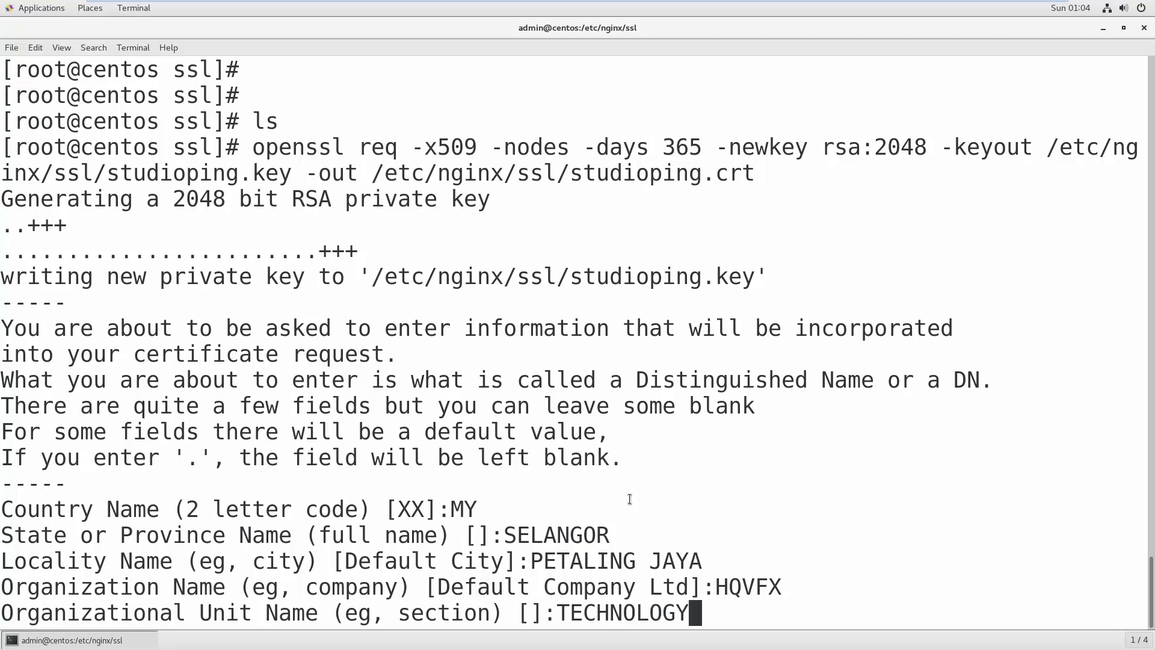
key(Return)
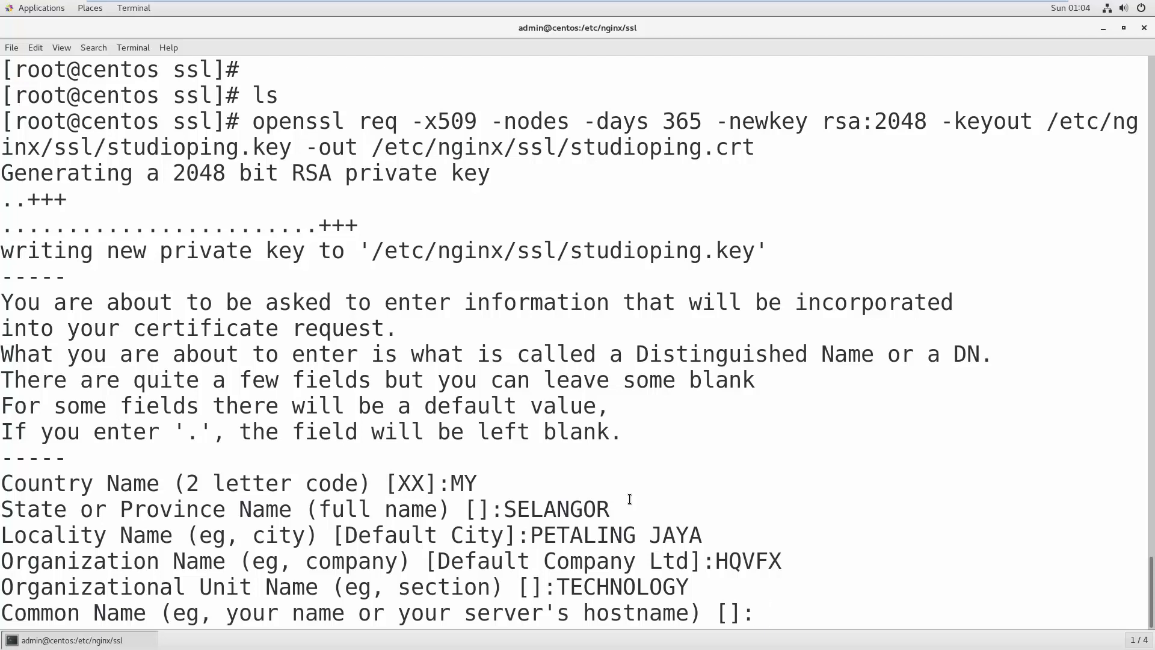
text(STUDIO)
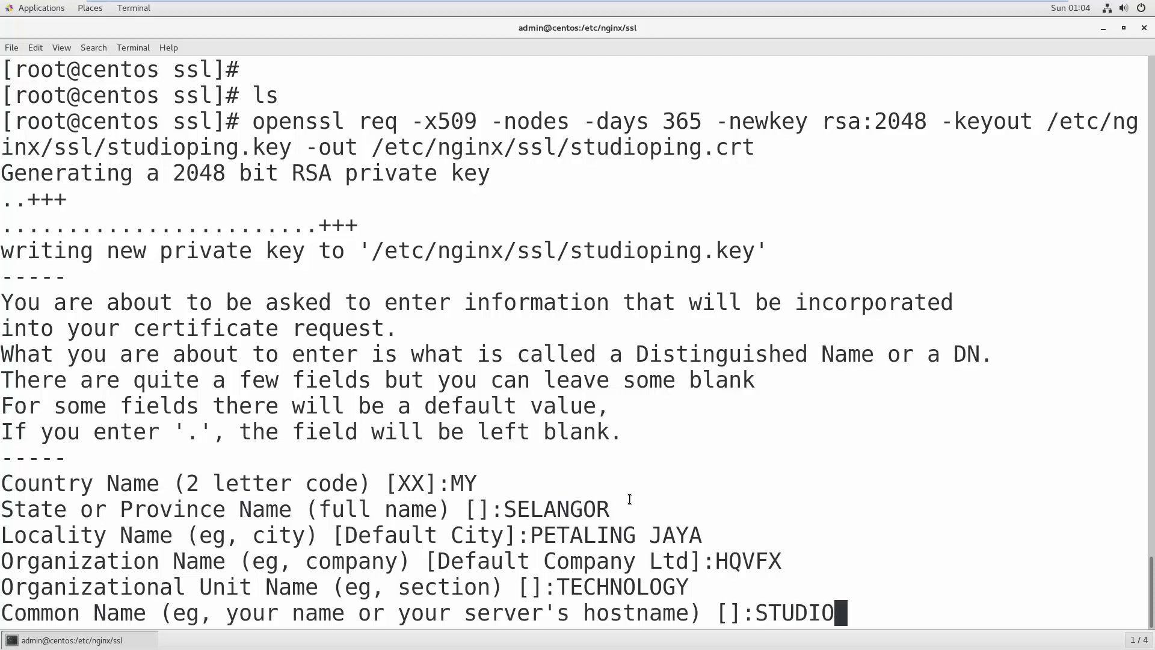
text(PING.COM)
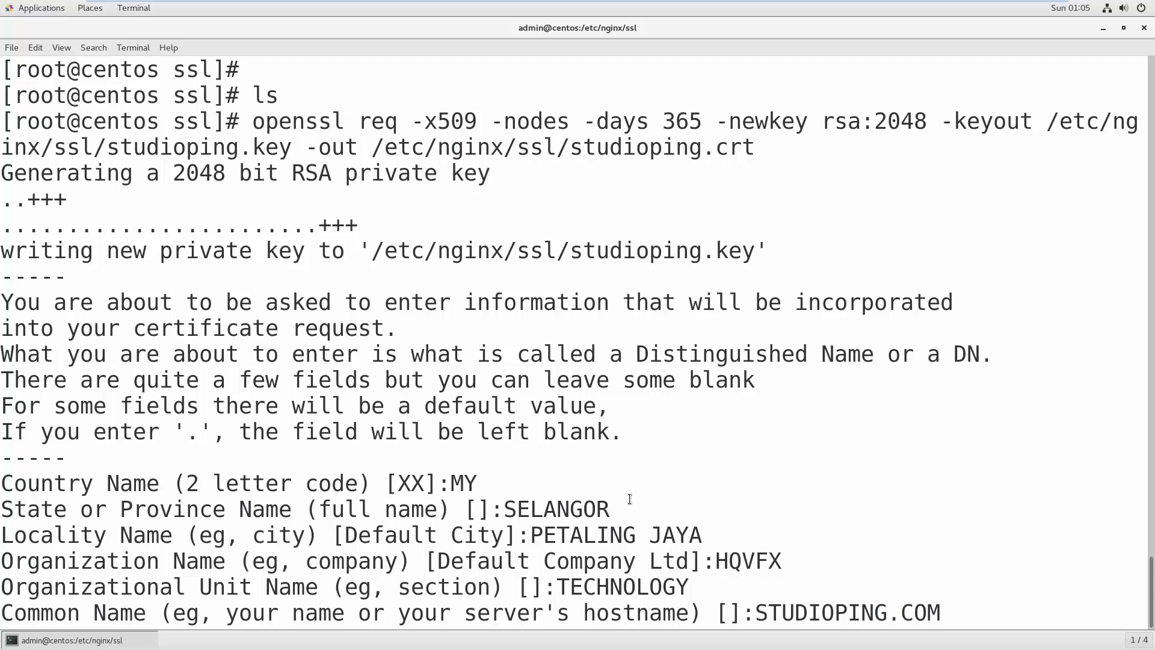
key(Return)
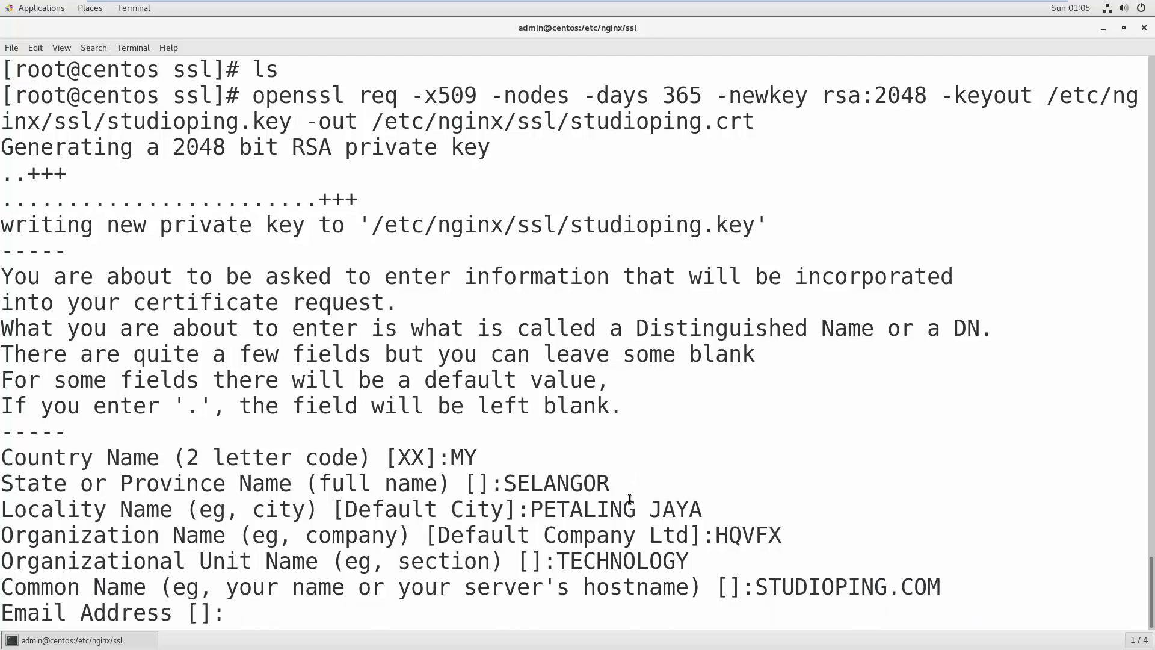
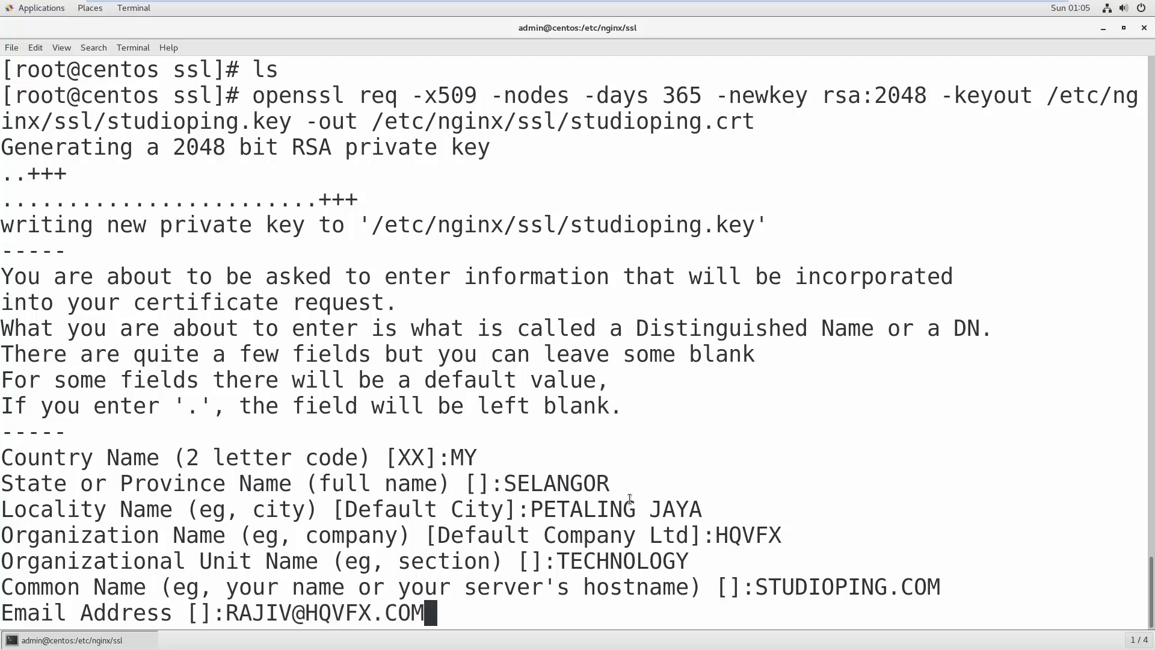
key(Return)
- Run ls to confirm studioping.crt and studioping.key are in /etc/nginx/ssl
key(Return)
key(Return)
key(Return)
key(Return)
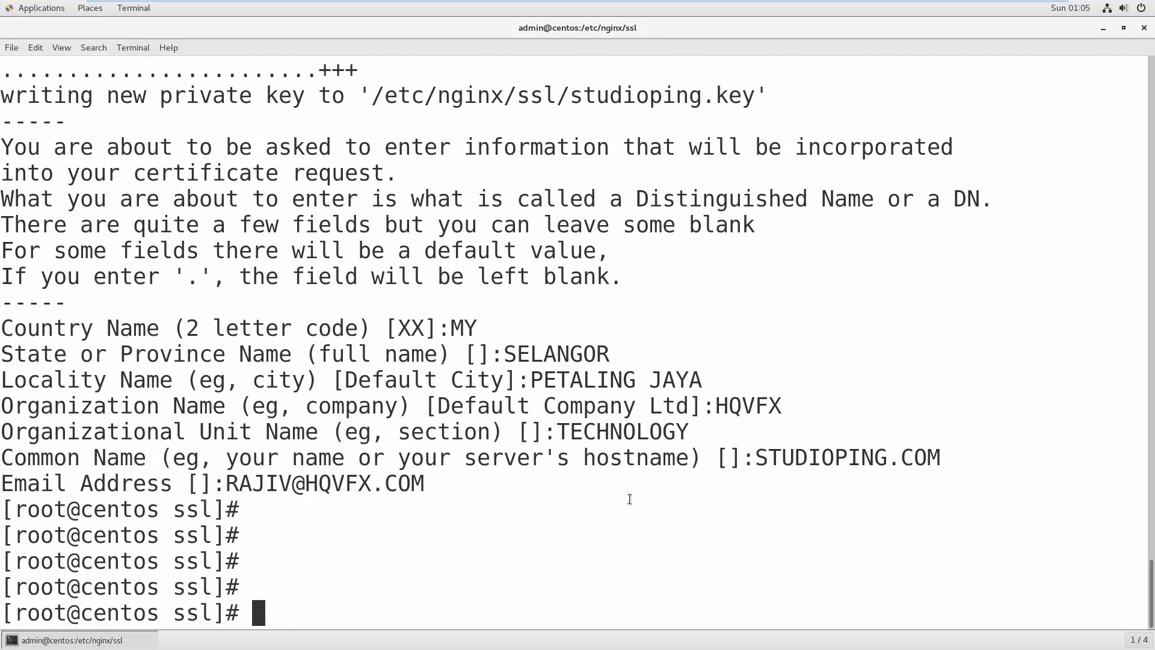
text(LS)
key(Return)
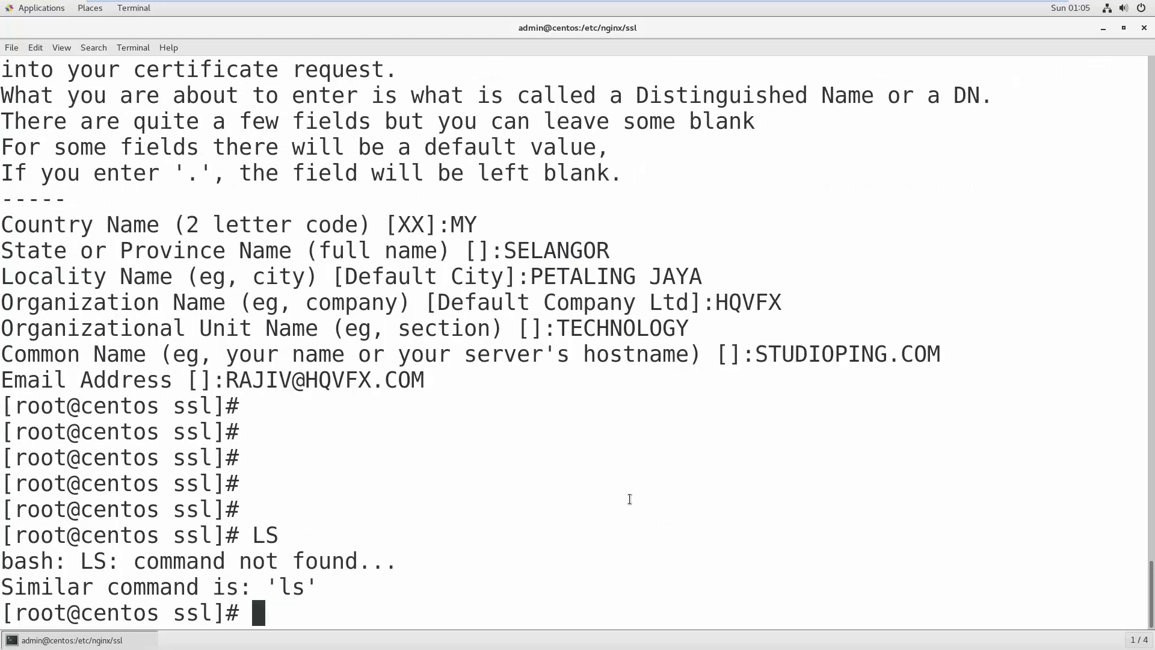
text(ls)
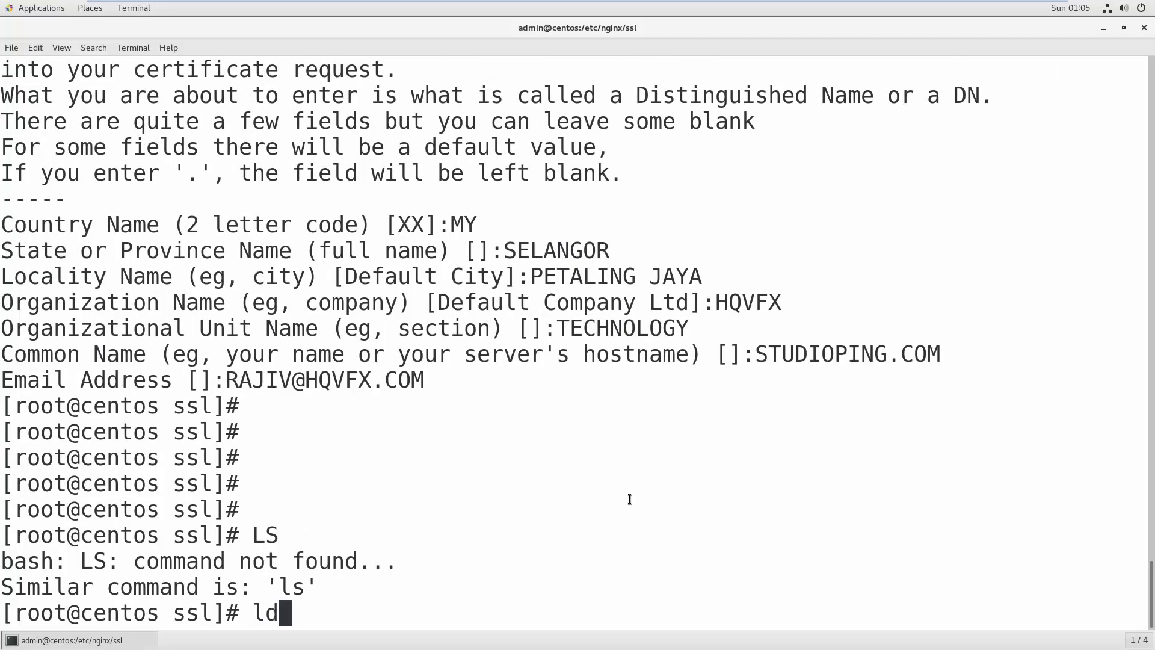
key(Return)
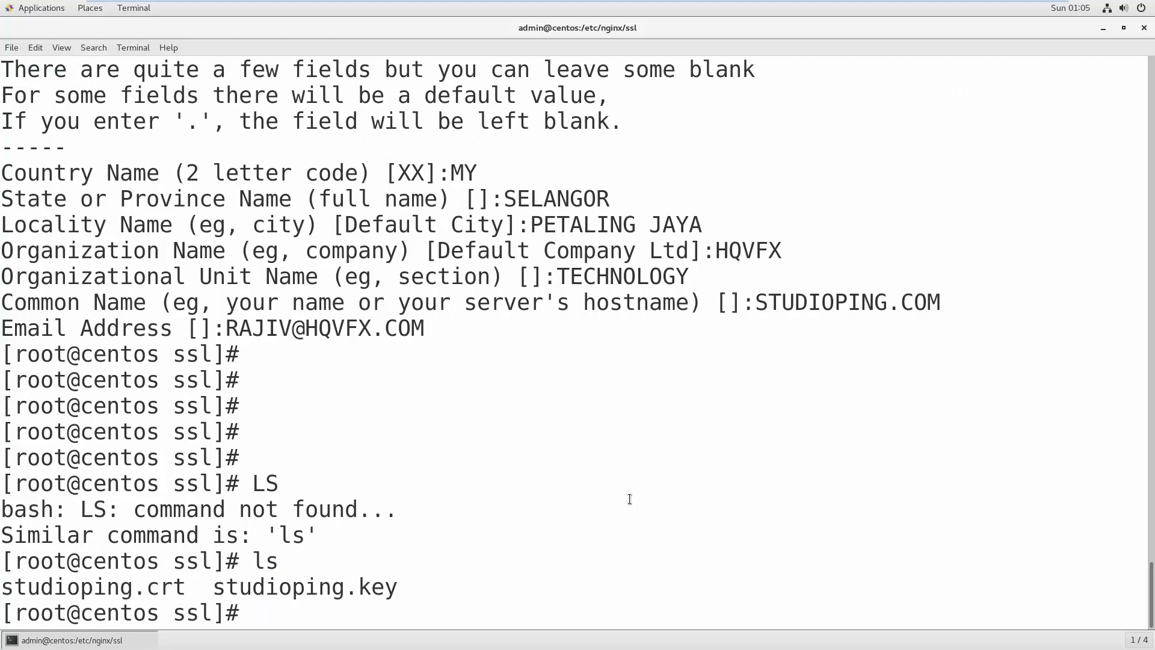
key(Return)
key(Return)
key(Return)
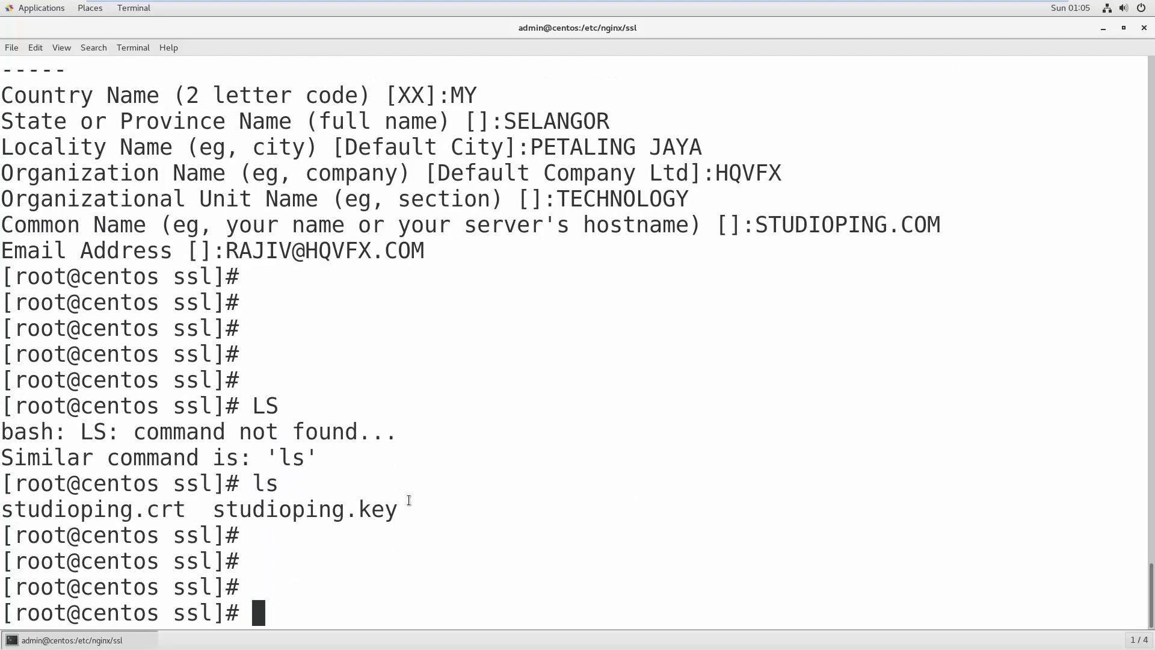
triple_click(80, 511)
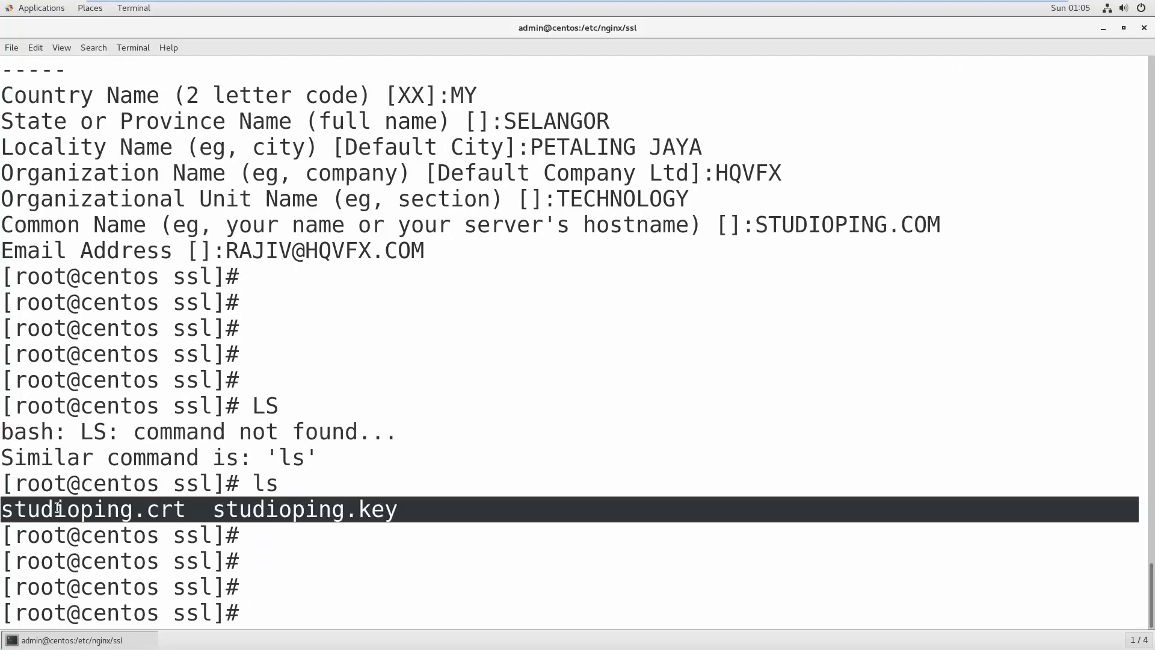
click(388, 509)
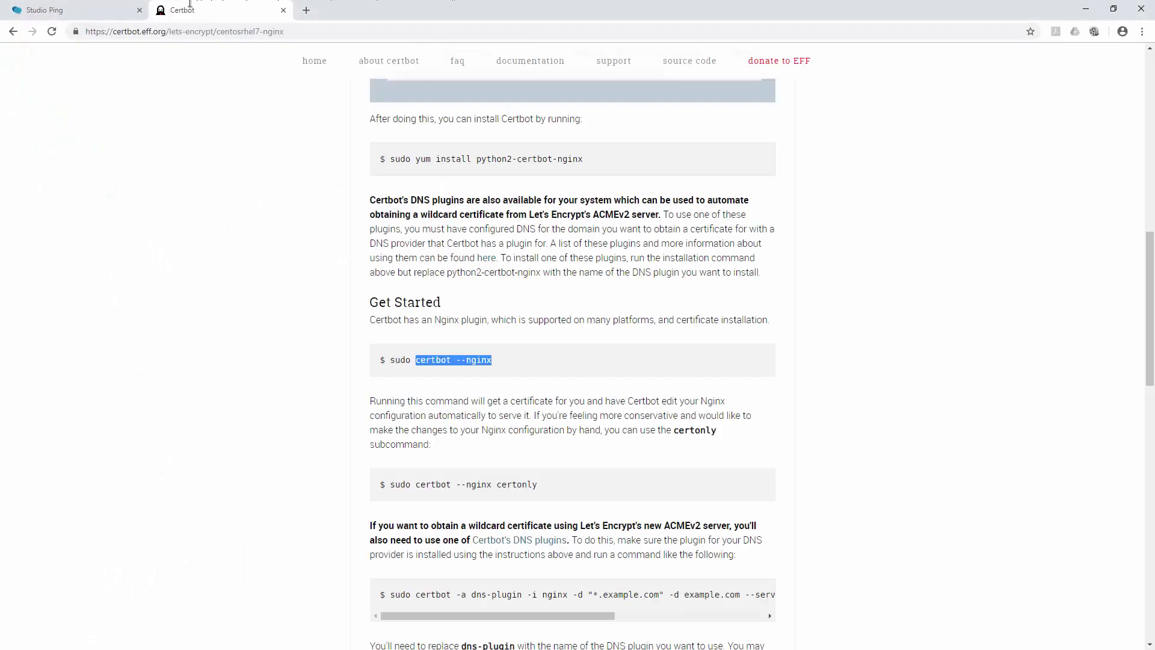
- Load the studioping address over HTTP in the Certbot tab, showing the default nginx test page
click(97, 9)
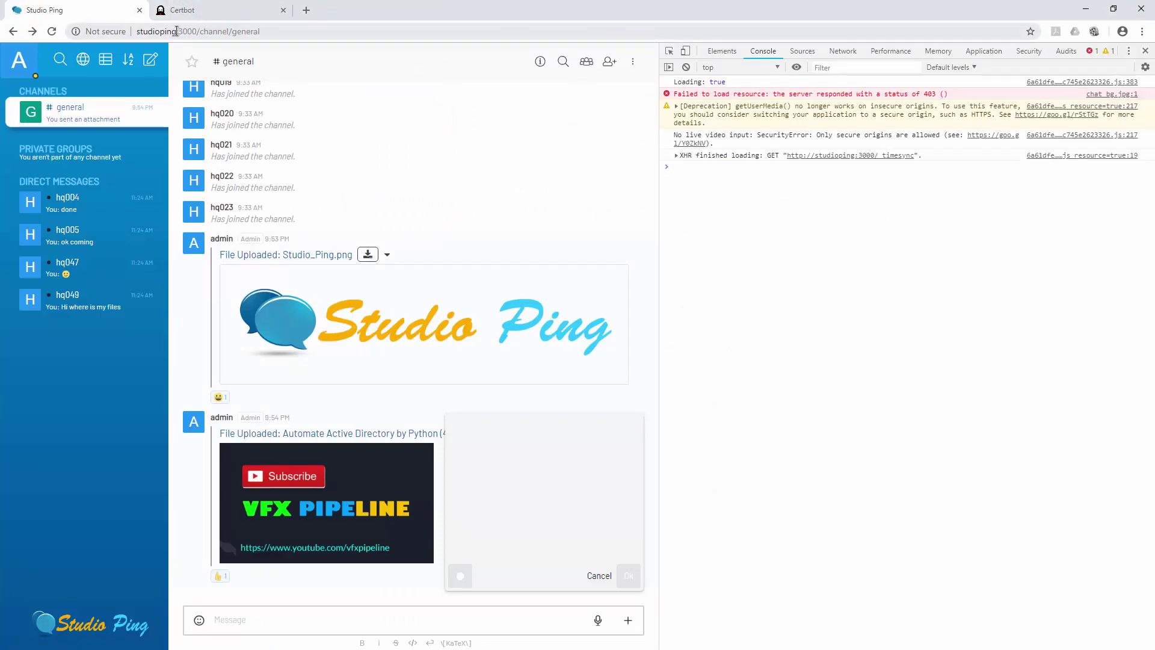
drag(177, 30, 124, 31)
key(ctrl+c)
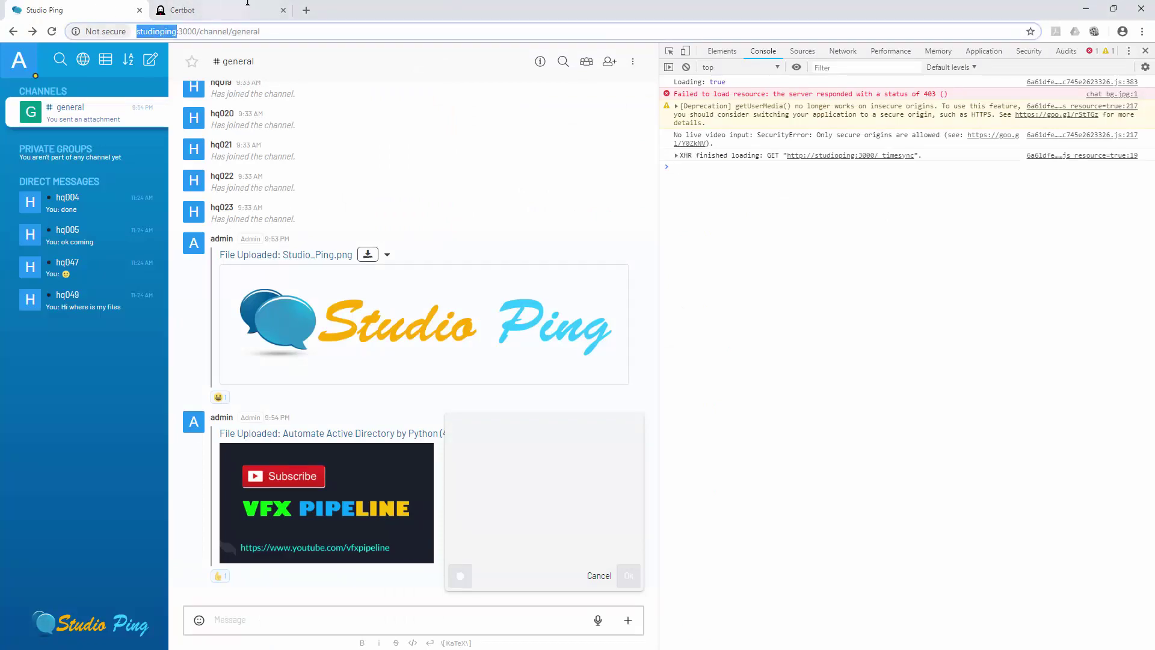
click(253, 3)
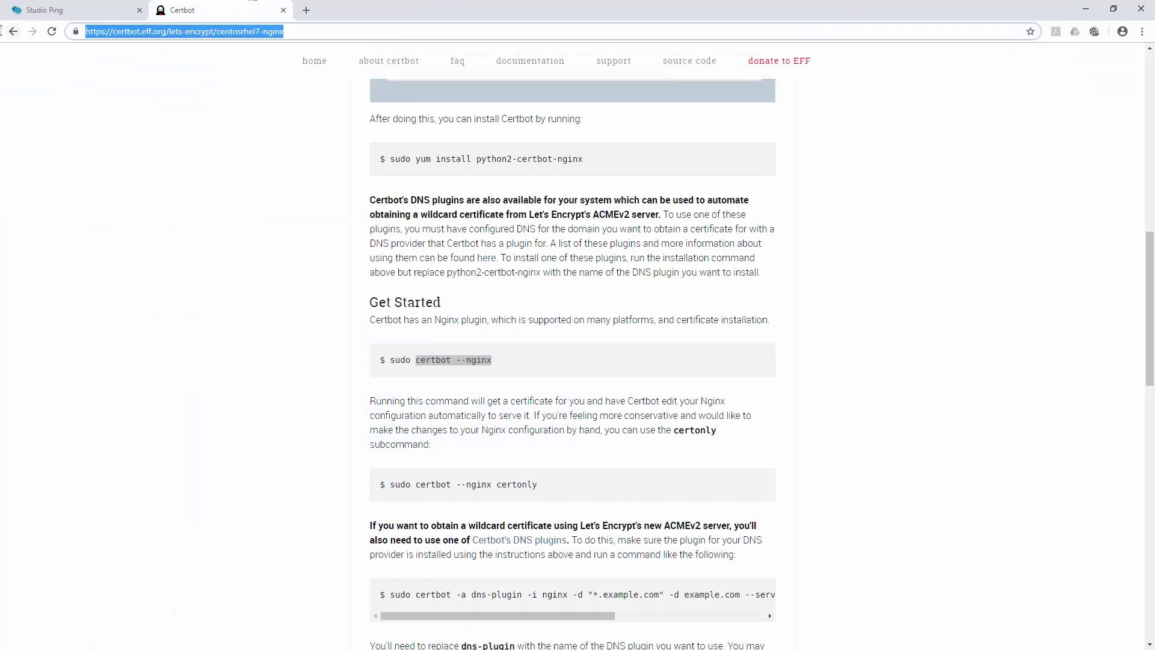
key(ctrl+v)
key(Return)
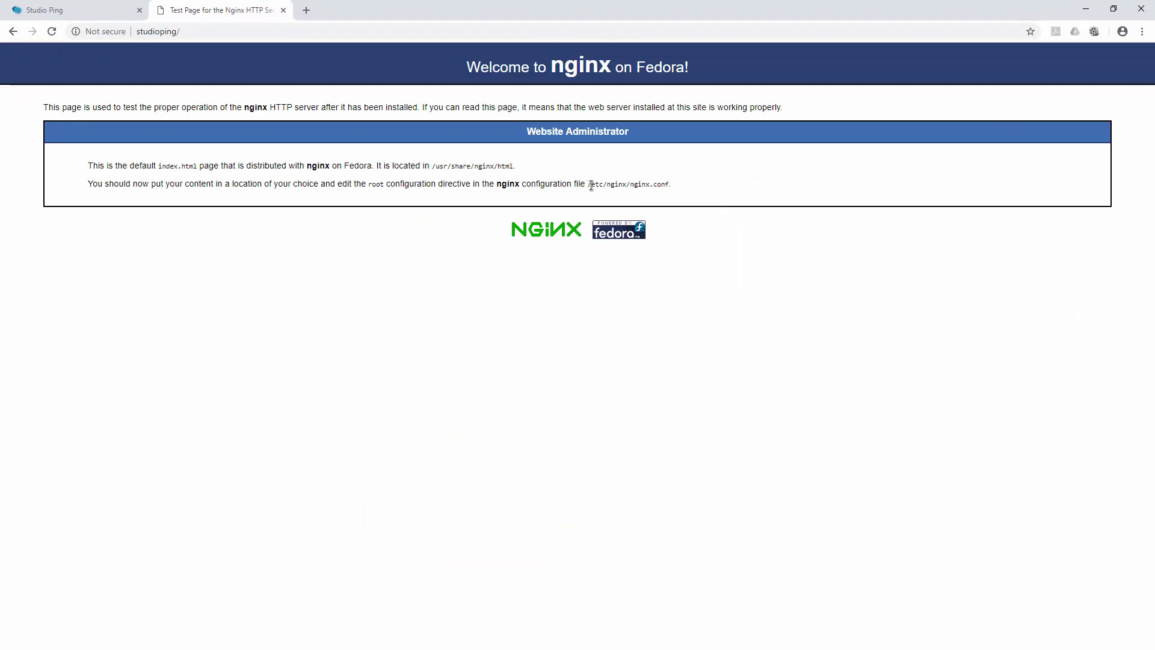
drag(589, 182, 678, 183)
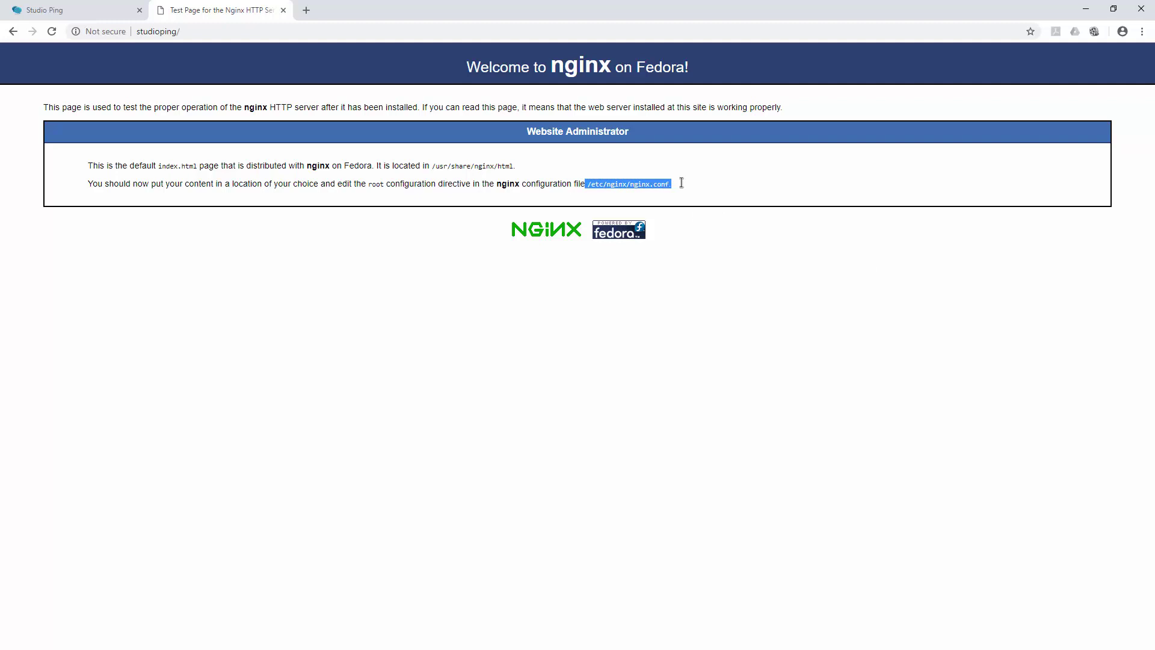
click(752, 183)
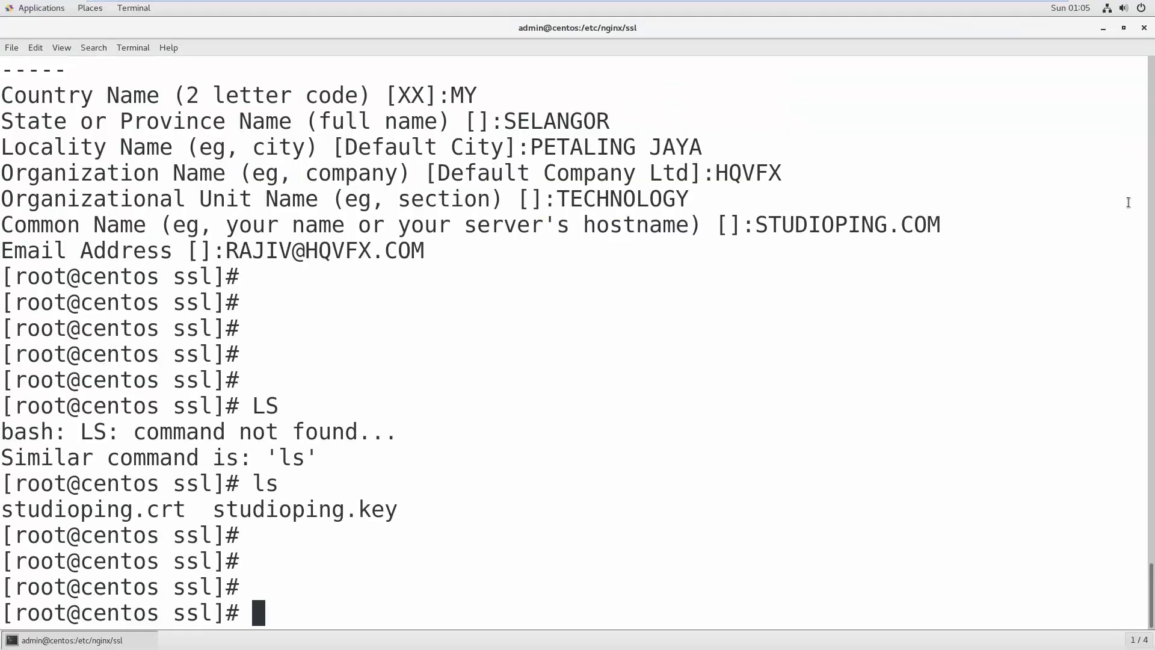
- Run 'gedit /etc/nginx/conf.d/ping.conf' after removing the pasted command's trailing space
right_click(657, 396)
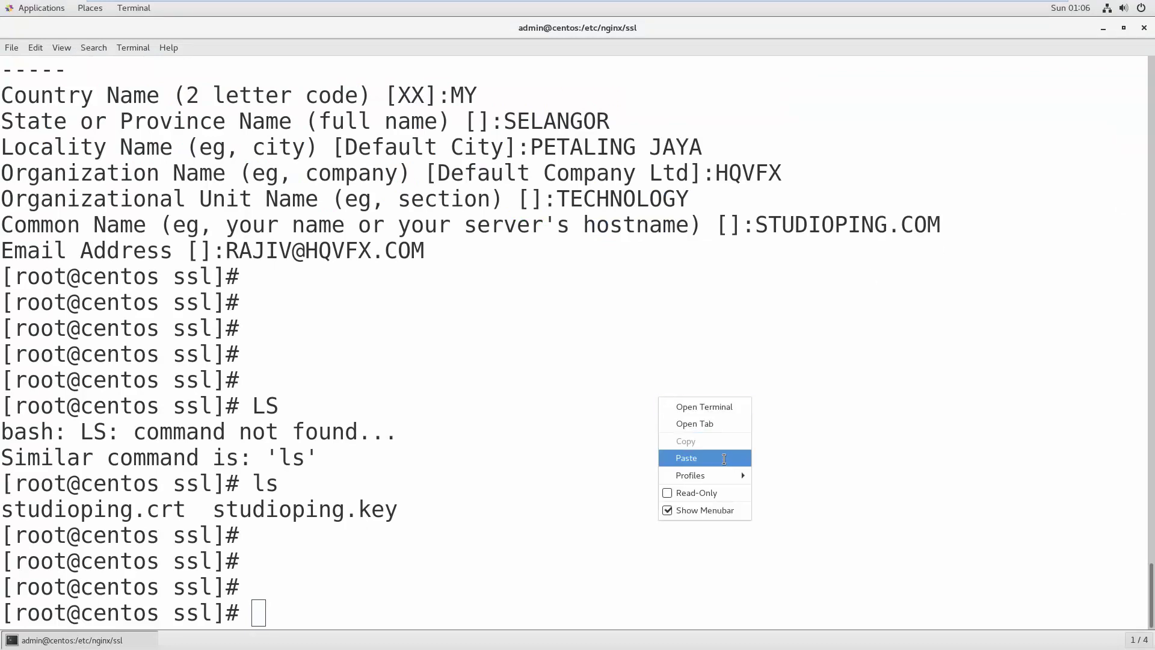
click(724, 459)
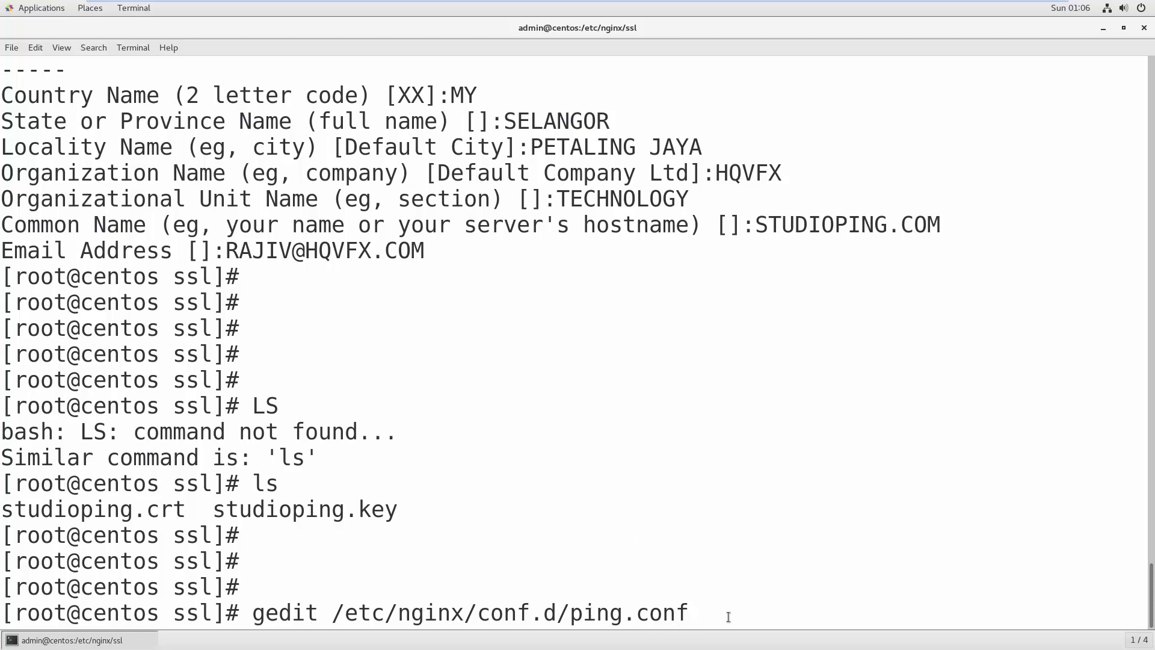
key(BackSpace)
key(Return)
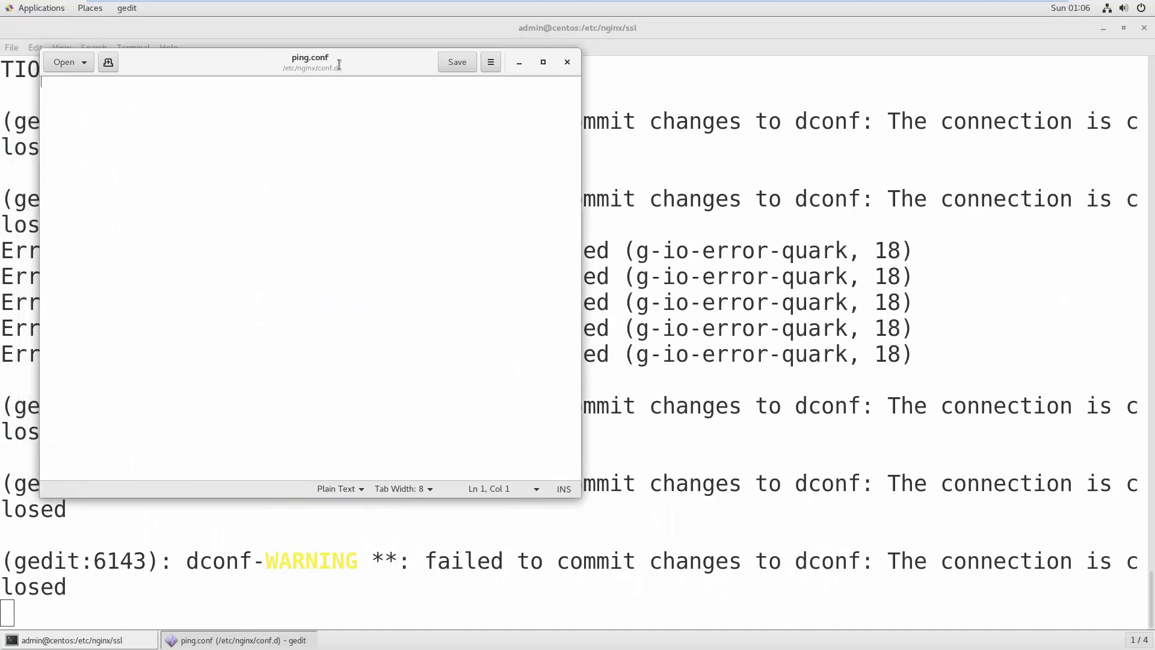
- Paste the nginx config with the 127.0.0.1:3000 upstream, port-80 HTTPS redirect and 443 SSL server, then review it
drag(316, 56, 336, 65)
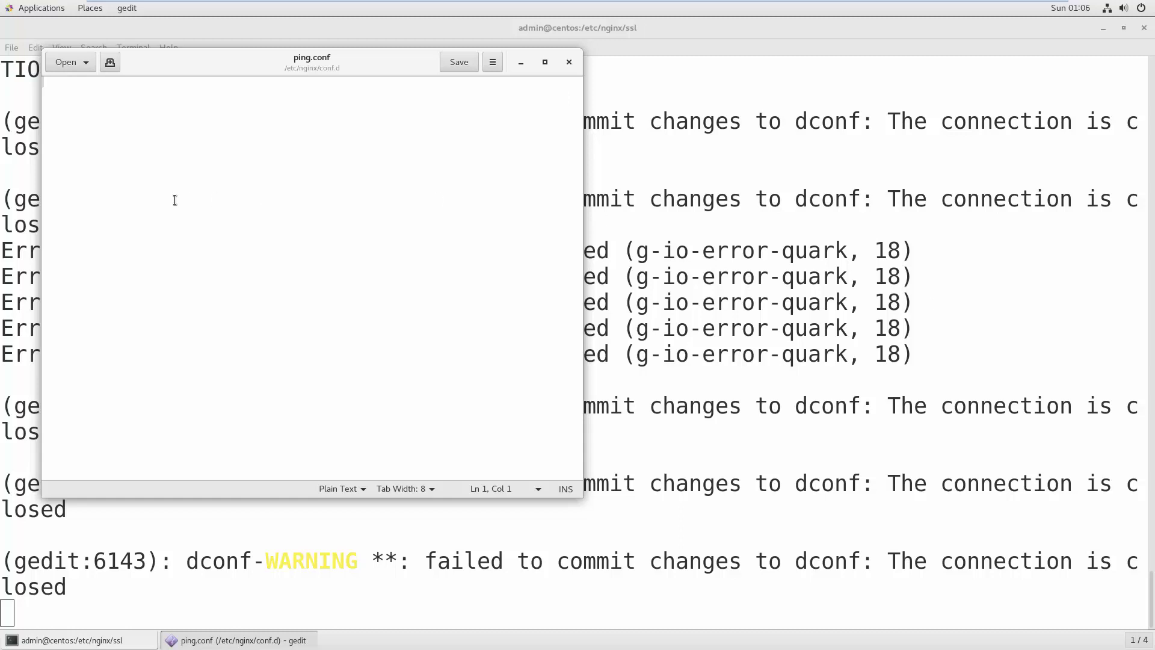
text(# Upstreams upstream ping_backend {     server 127.0.0.1:3000; } # Redirect Options server {   listen 80;   server_name studioping;   # enforce https   return 301 https://$server_name$request_uri; } # HTTPS Server server {     listen 443;     server_name studioping;      error_log /var/log/nginx/studioping.access.log;     ssl on;     ssl_certificate /etc/nginx/ssl/studioping.crt;     ssl_certificate_key /etc/nginx/ssl/studioping.key;     ssl_protocols TLSv1 TLSv1.1 TLSv1.2; # dont use SSLv3 ref: POODLE     location / {         proxy_pass http://192.168.0.138:3000/;         proxy_http_version 1.1;         proxy_set_header Upgrade $http_upgrade;         proxy_set_header Connection "upgrade";         proxy_set_header Host $http_host;         proxy_set_header X-Real-IP $remote_addr;         proxy_set_header X-Forward-For $proxy_add_x_forwarded_for;         proxy_set_header X-Forward-Proto http;         proxy_set_header X-Nginx-Proxy true;         proxy_redirect off;     } })
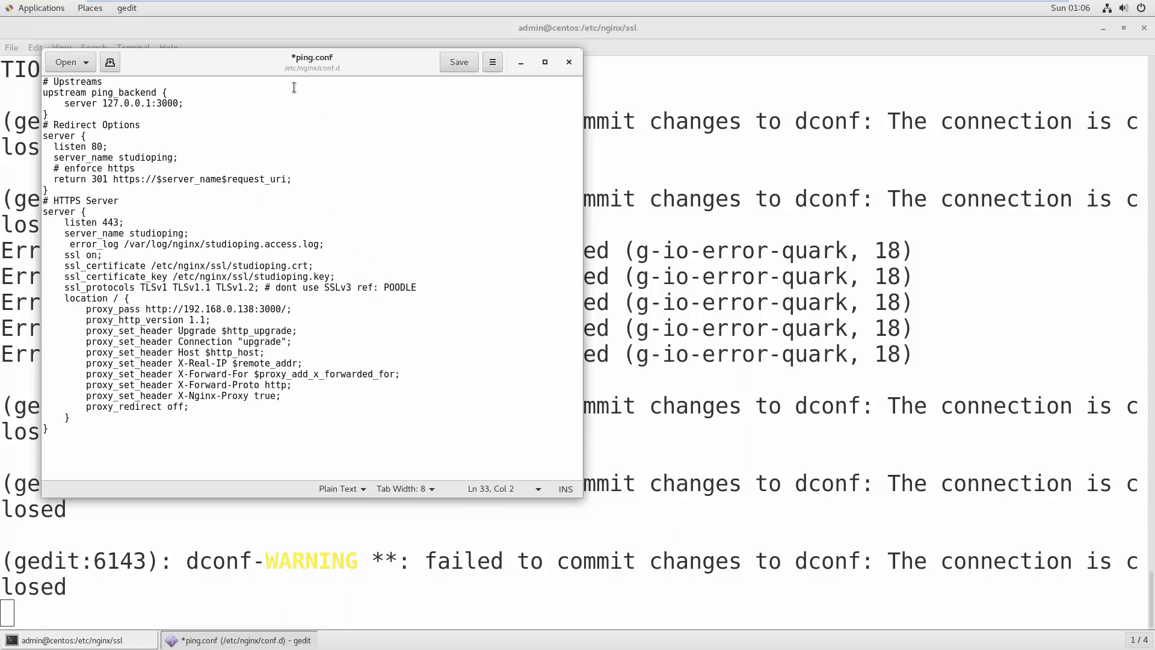
drag(287, 57, 453, 89)
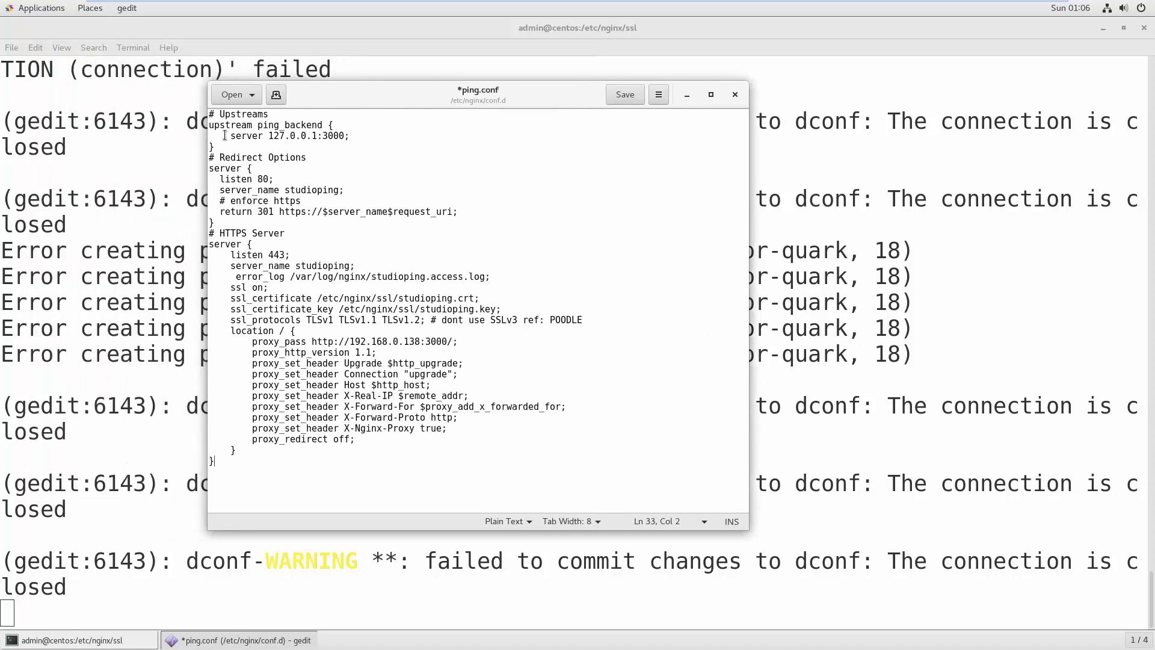
drag(232, 134, 358, 134)
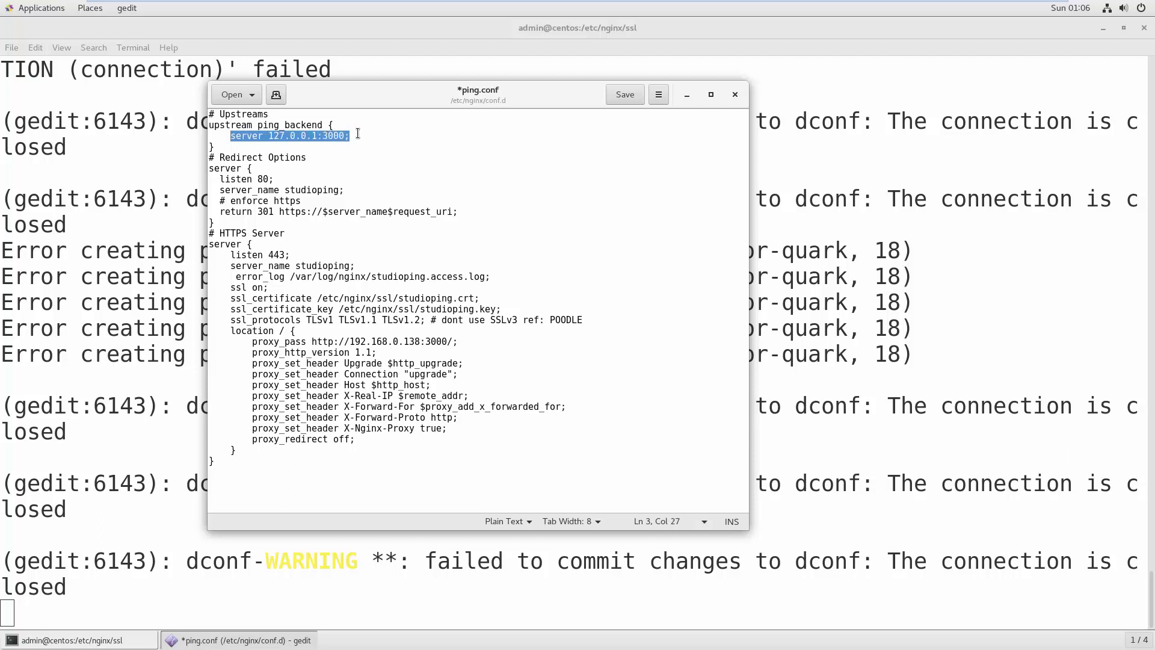
click(286, 134)
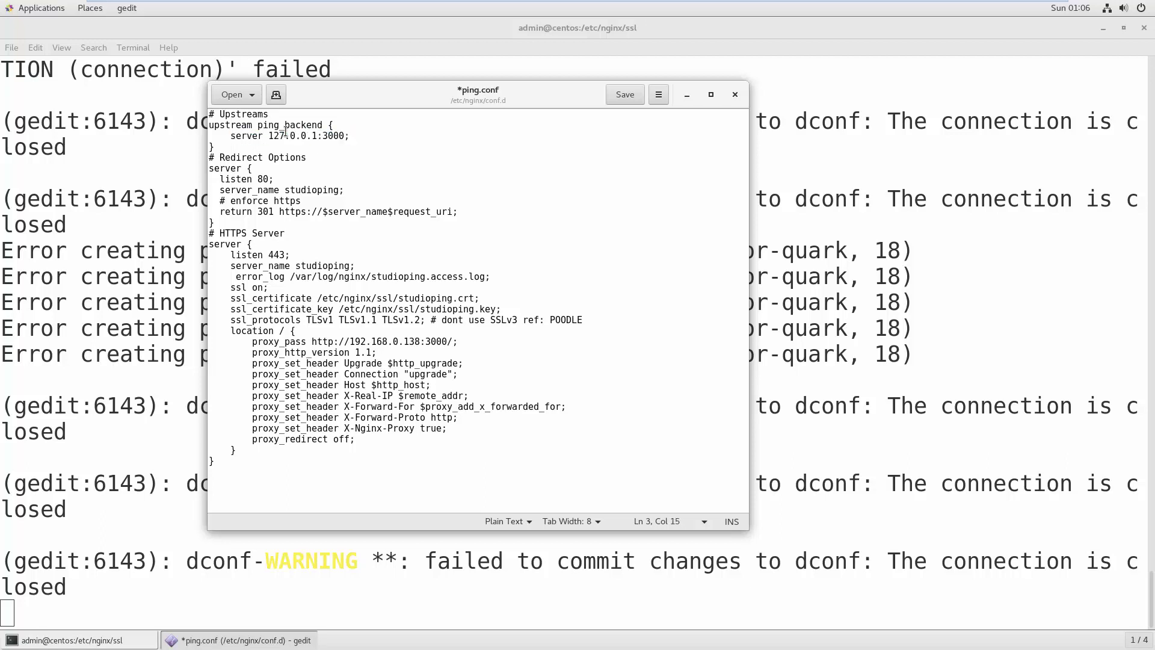
double_click(334, 136)
double_click(302, 190)
double_click(295, 200)
click(253, 211)
drag(228, 222, 194, 166)
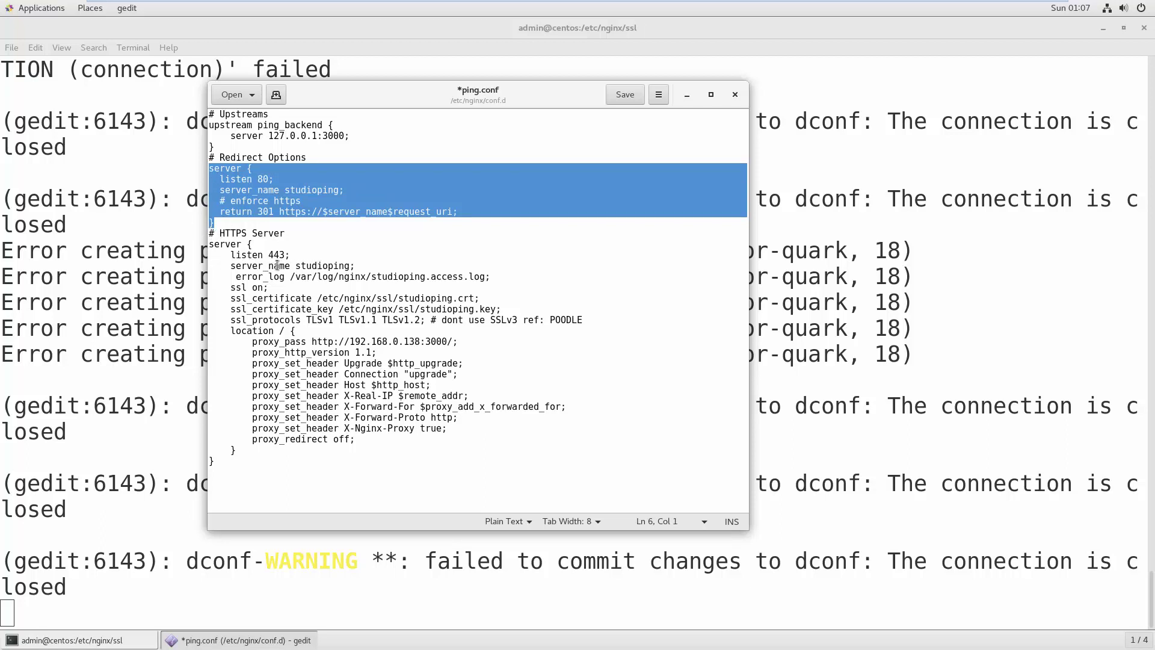
- Remove the extra leading space before error_log below the studioping server_name line
double_click(276, 266)
click(332, 265)
double_click(332, 265)
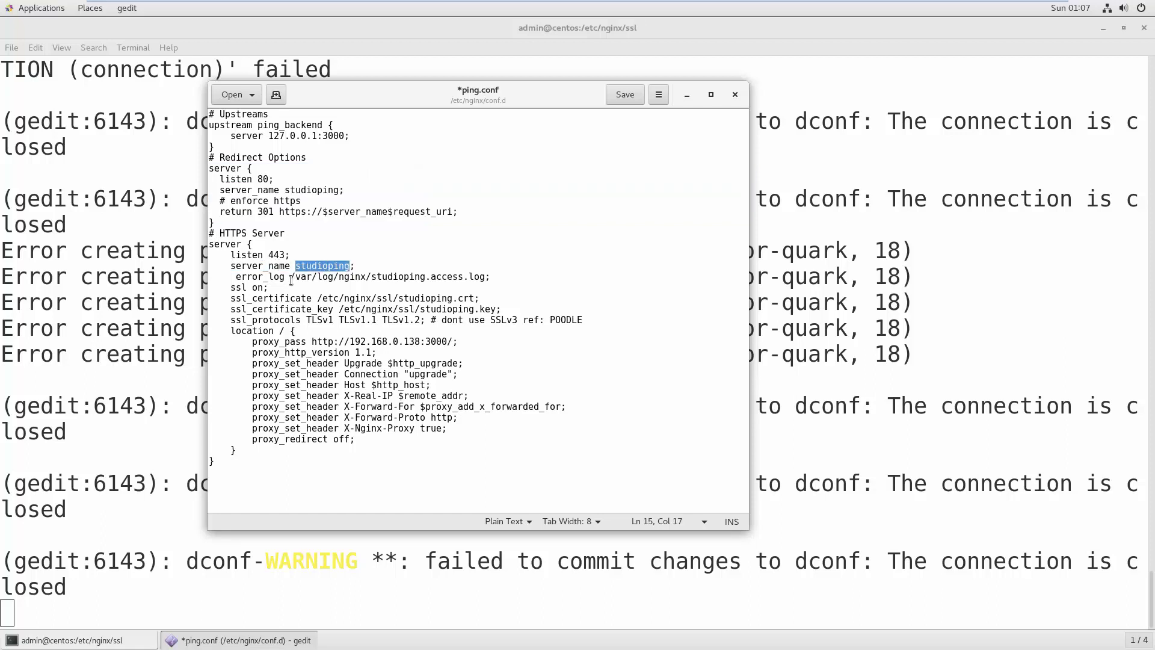
click(238, 276)
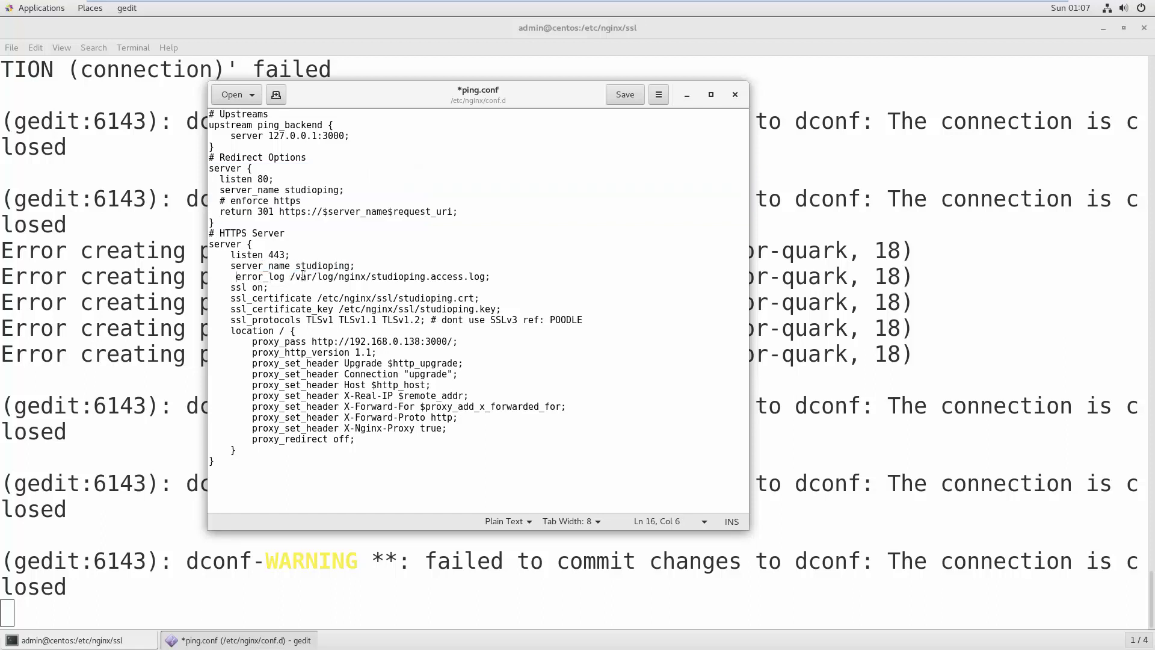
key(BackSpace)
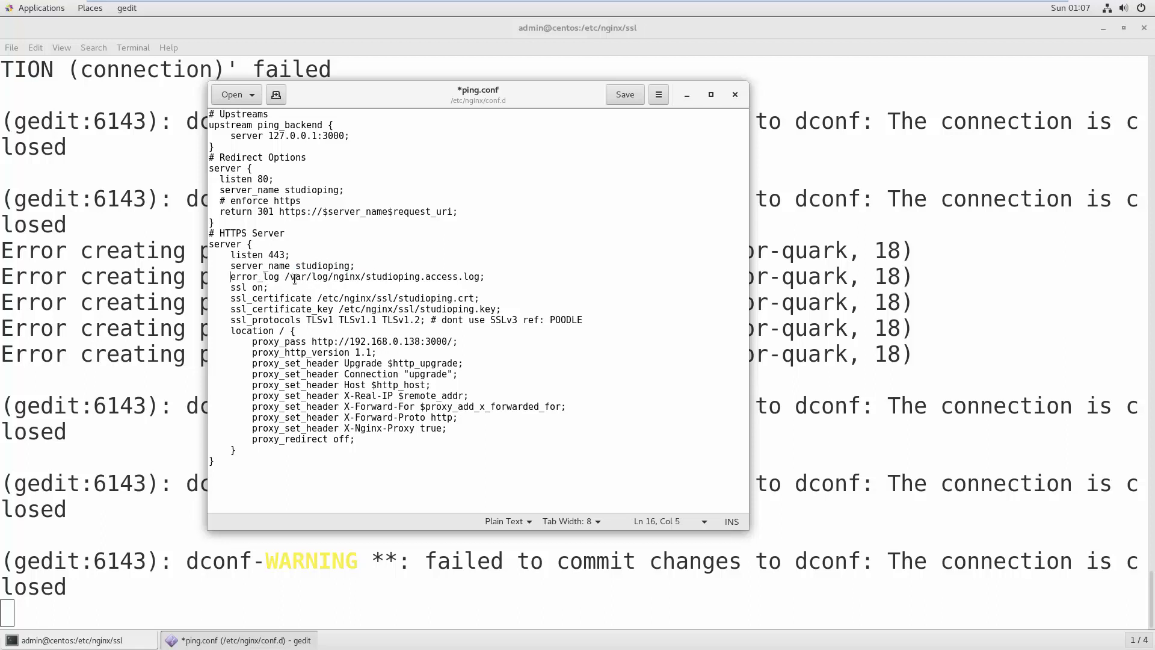
click(296, 277)
- Review the ssl on, ssl_certificate_key and proxy_pass backend address lines
drag(232, 292, 477, 298)
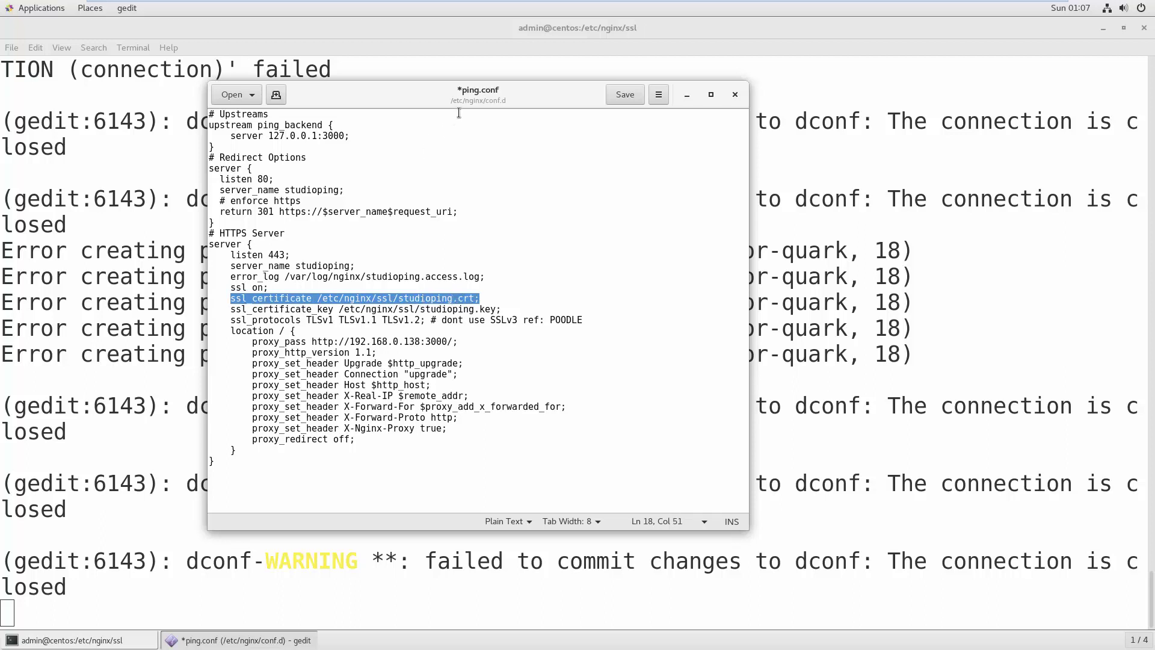
drag(464, 104, 559, 114)
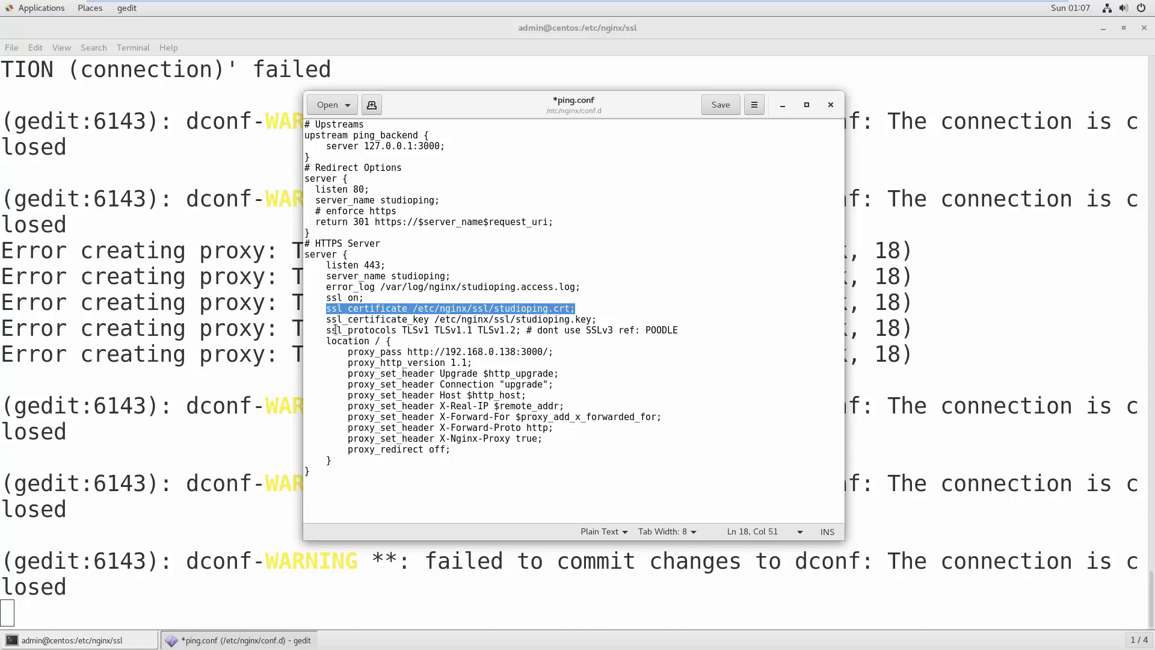
drag(329, 319, 610, 322)
shift+click(609, 304)
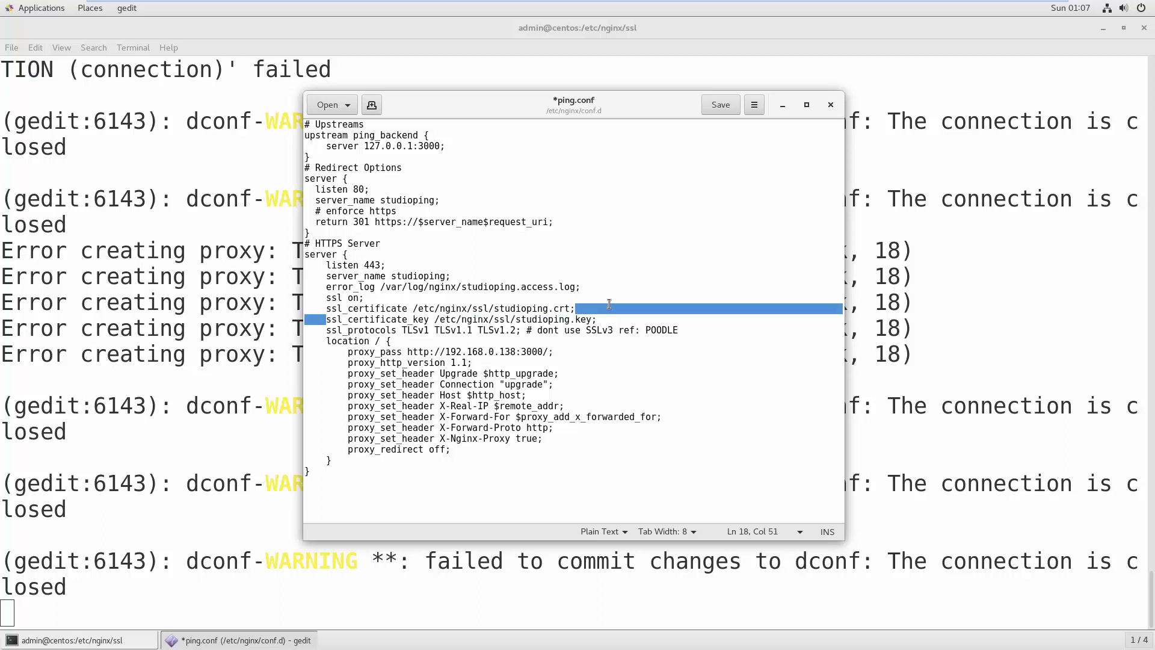
click(390, 340)
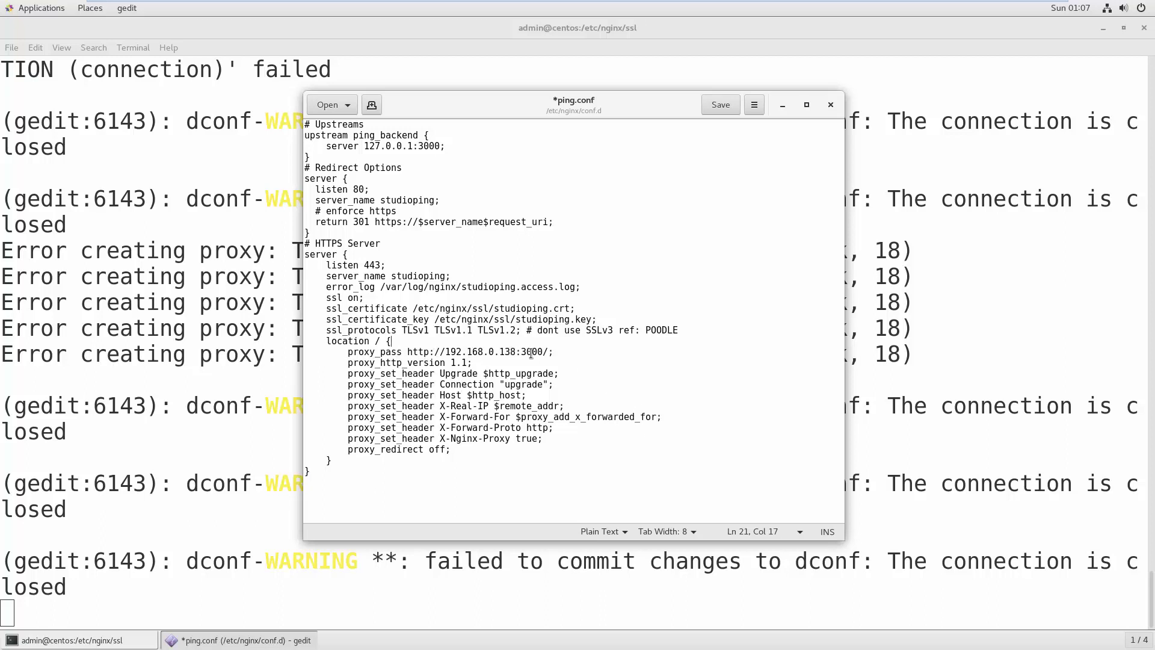
drag(543, 354, 416, 355)
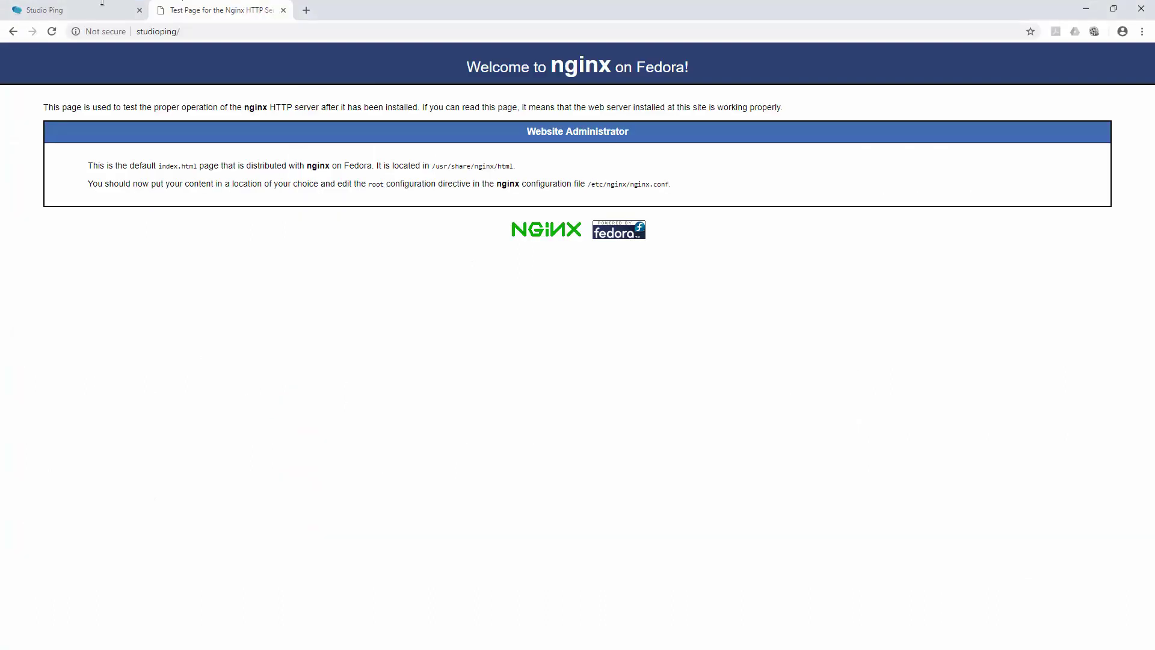
- Switch to the Studio Ping tab and select its studioping:3000/channel/general address
click(72, 10)
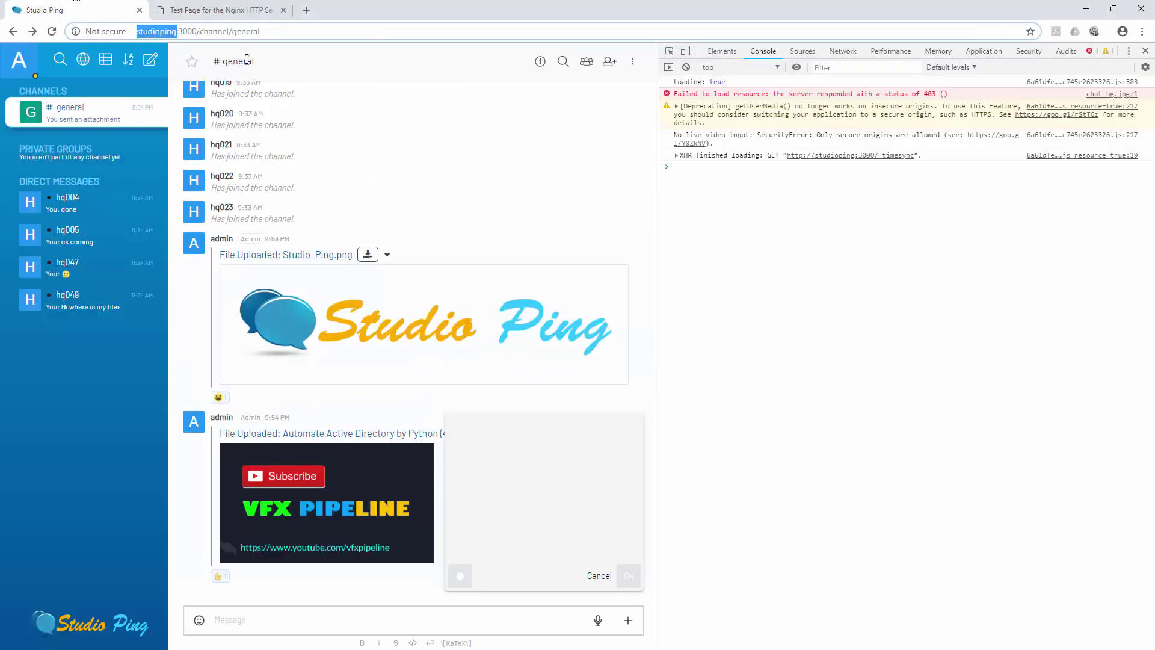
click(304, 30)
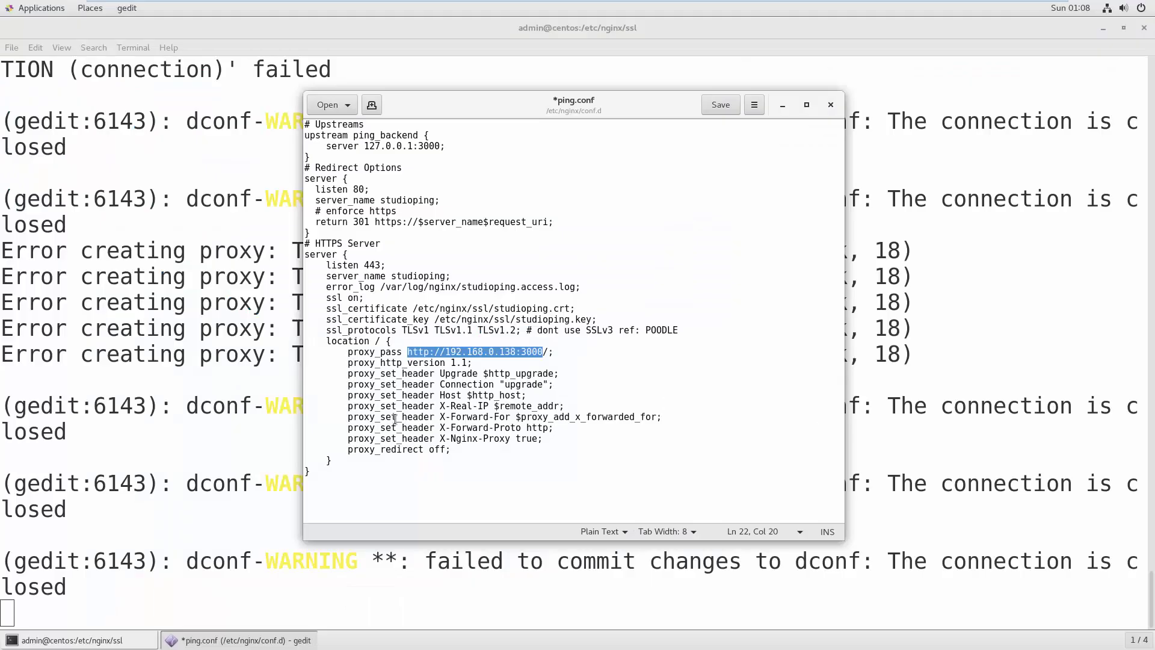
- Review the proxy_pass directive and proxy header lines in ping.conf's location block
click(576, 374)
drag(353, 352, 578, 352)
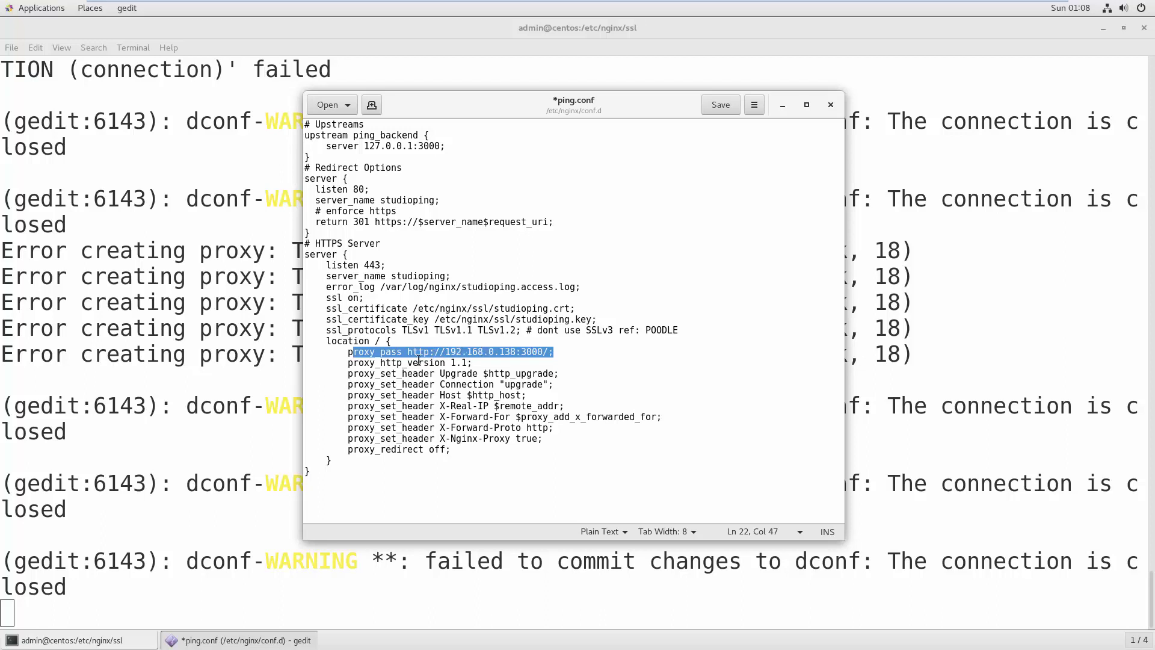
click(544, 352)
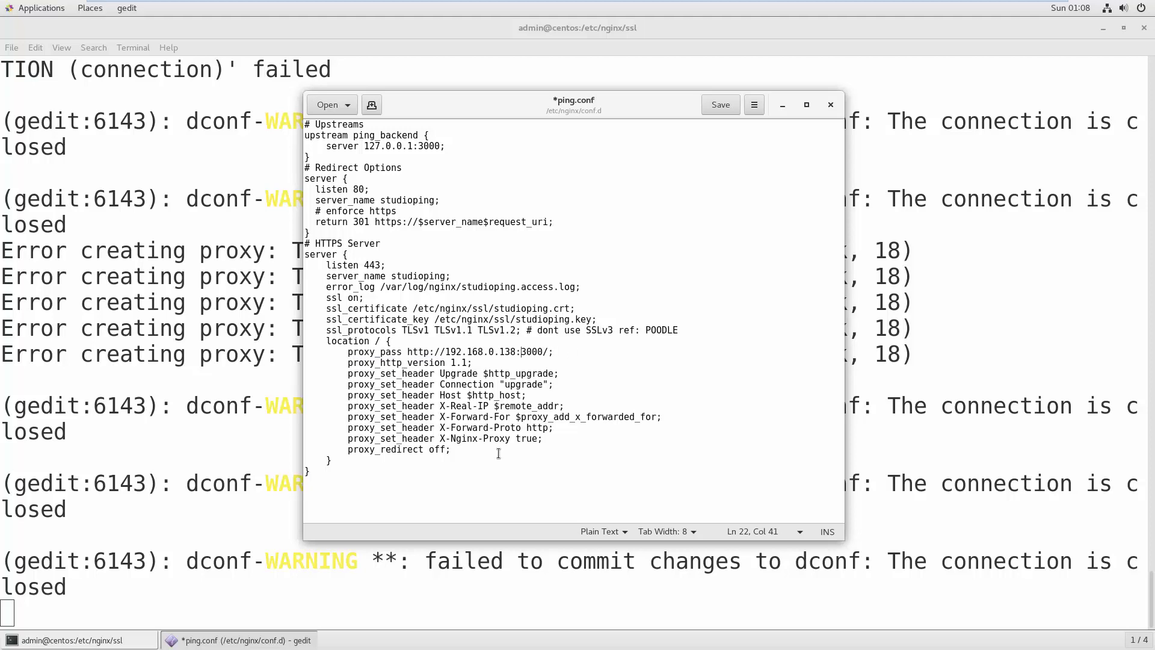
drag(498, 453, 210, 359)
- Save and close ping.conf, then reload the nginx test page tab in Chrome
click(723, 109)
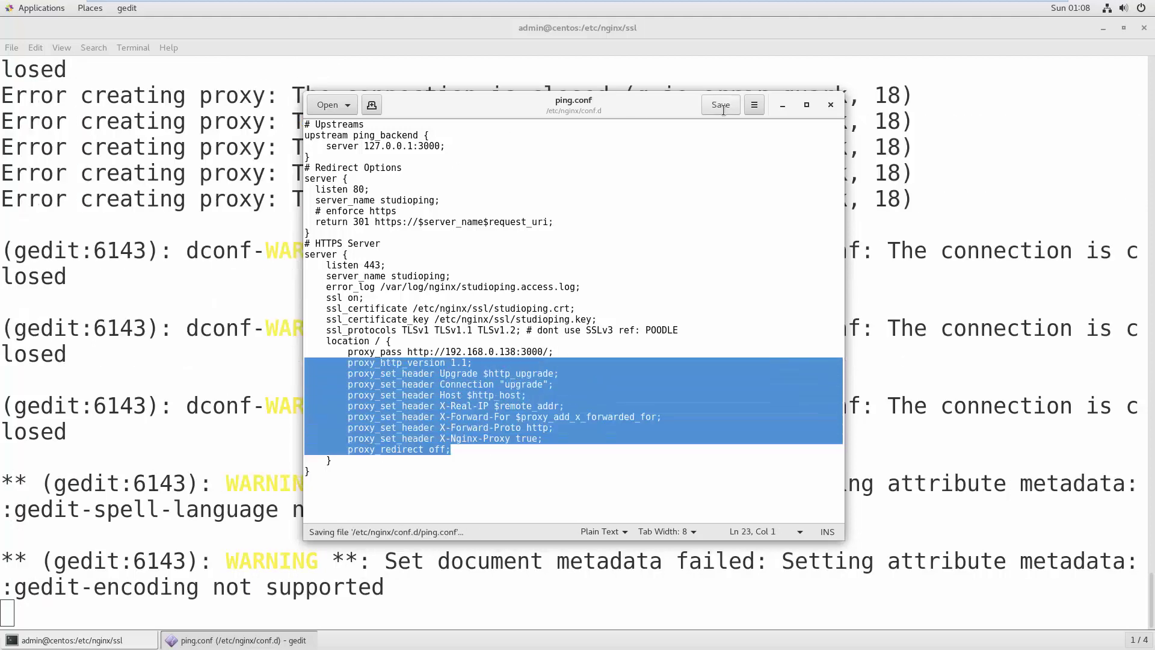
click(830, 104)
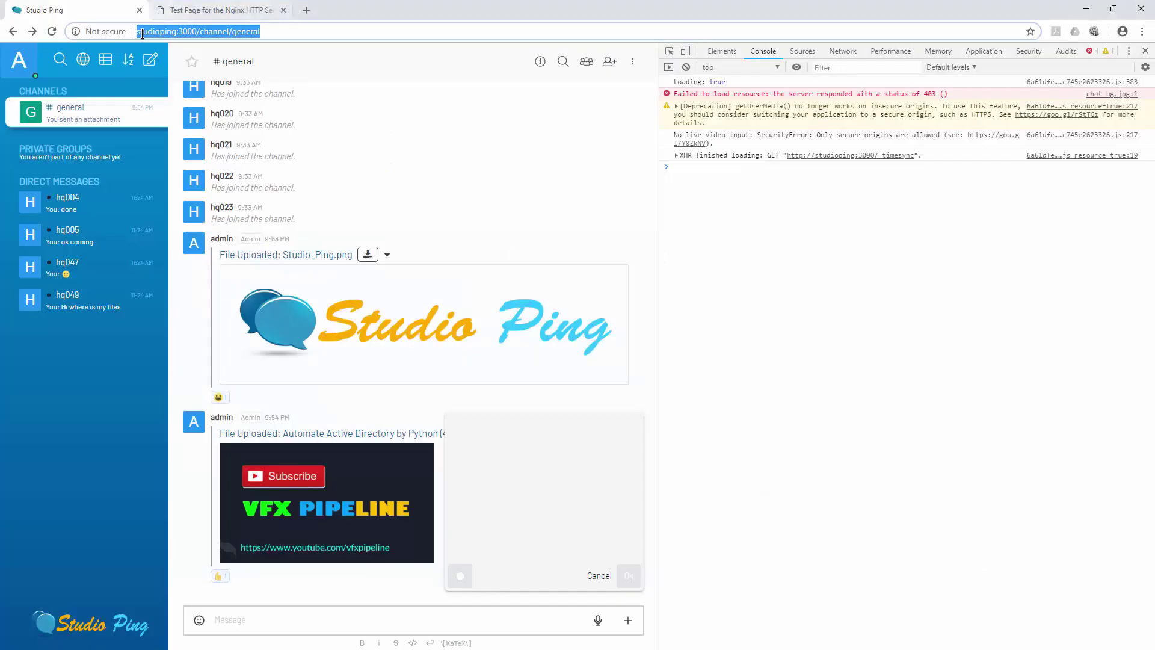
click(205, 6)
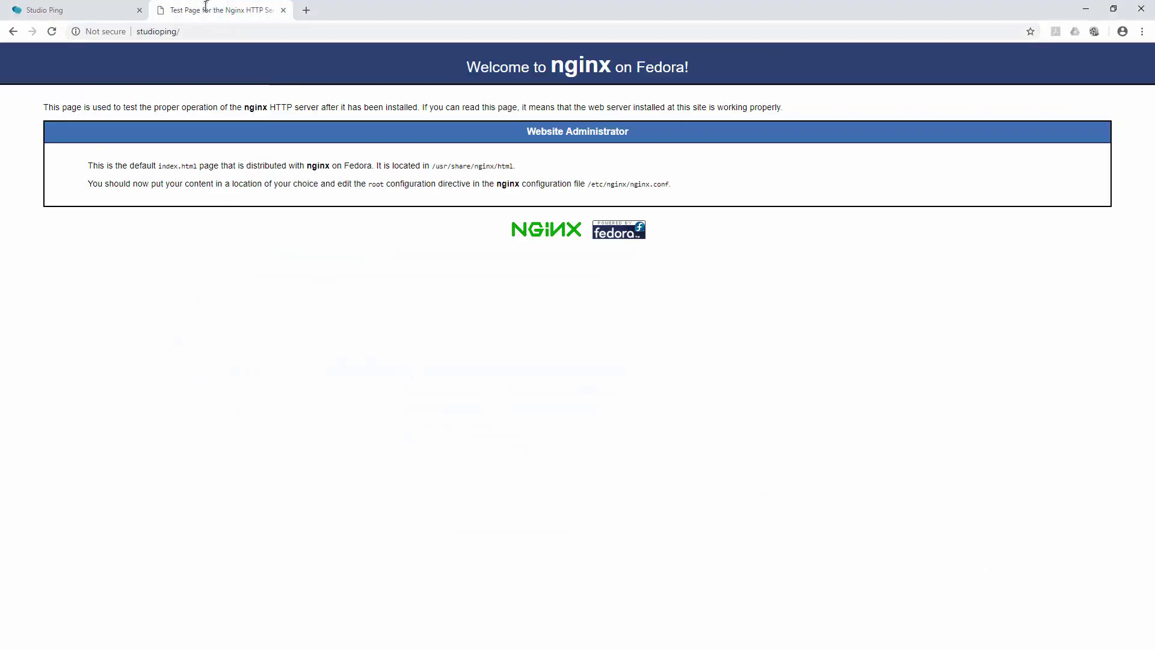
click(52, 31)
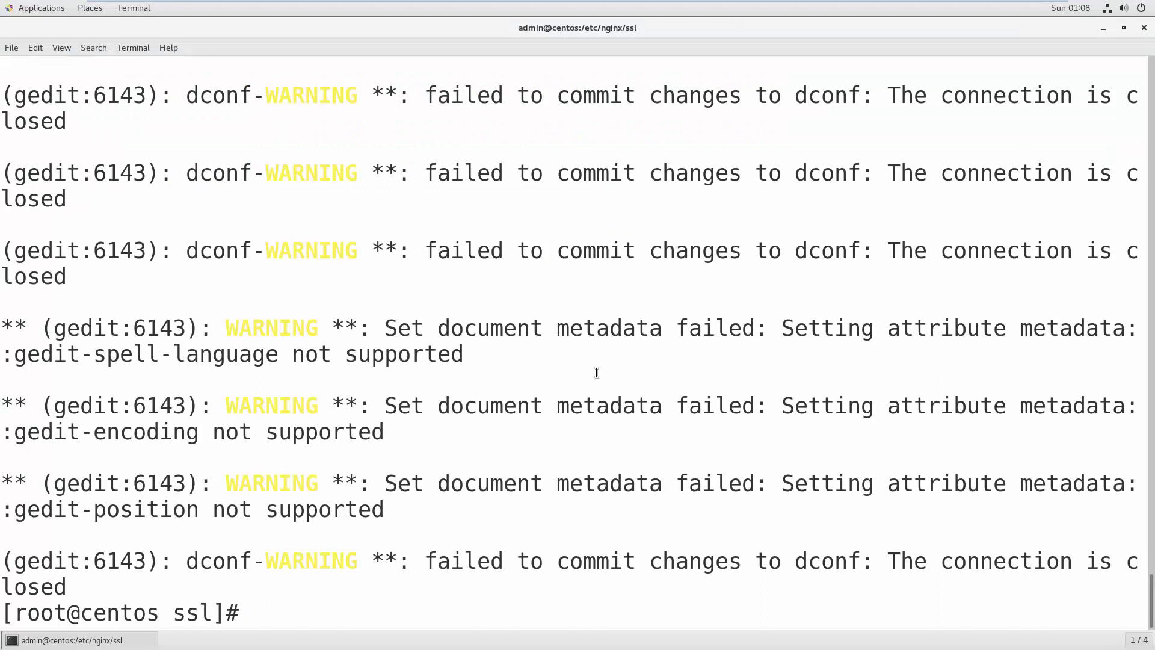
- Clear the terminal and run systemctl restart nginx, fixing the misspelled service name
text(clear)
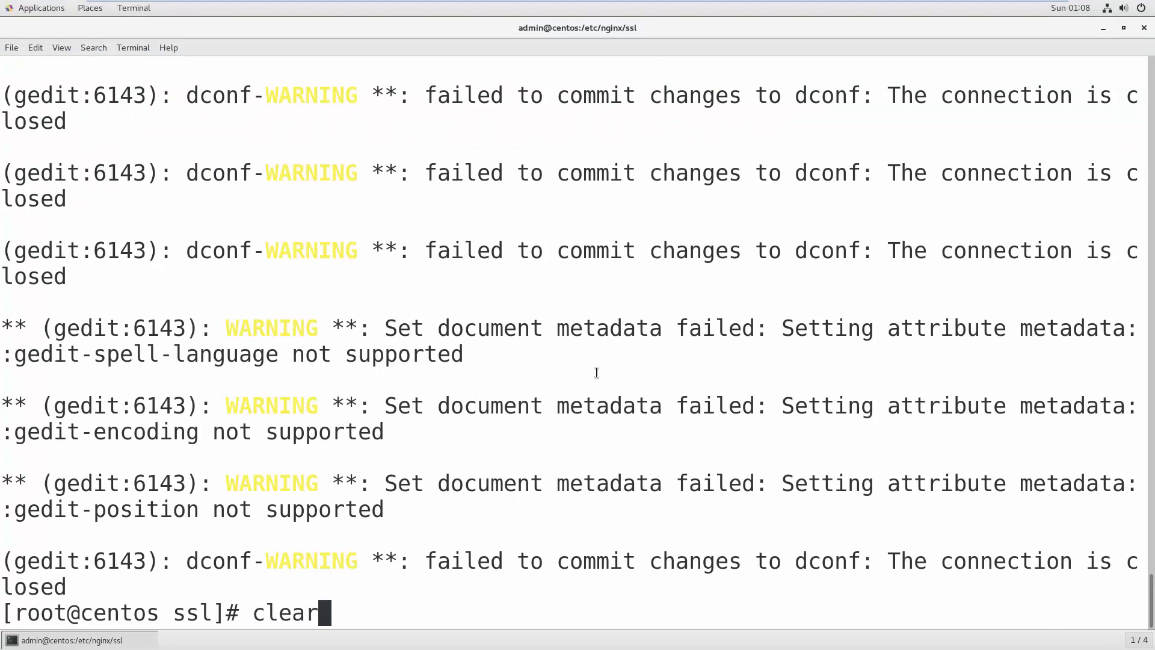
key(Return)
text(system)
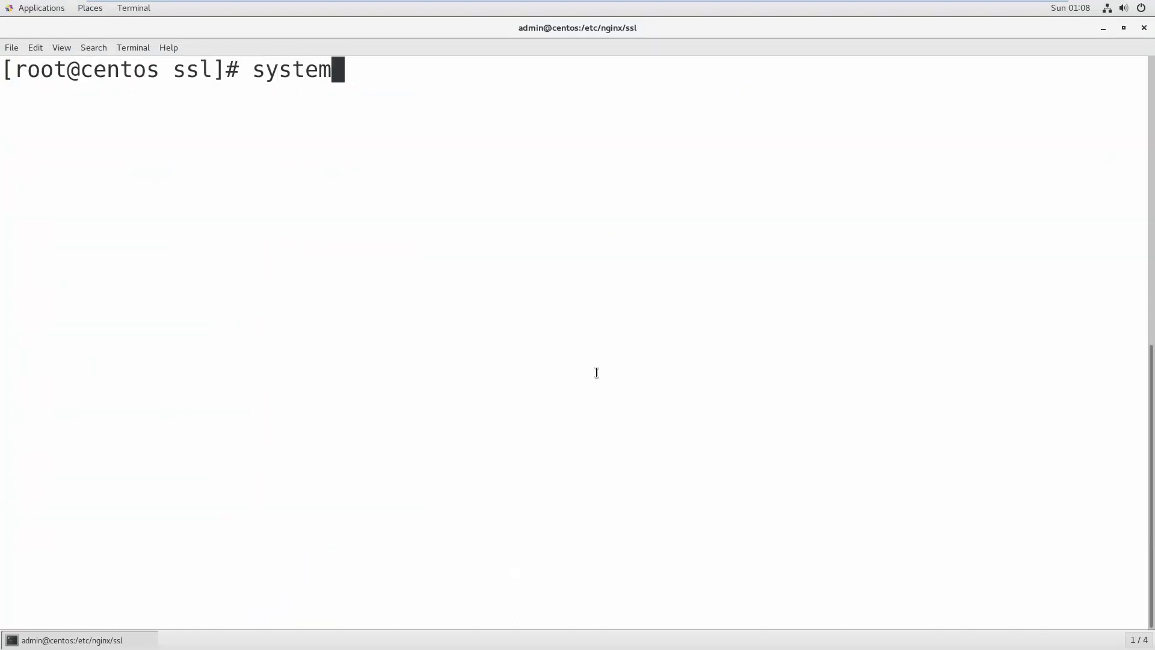
text(ctl re)
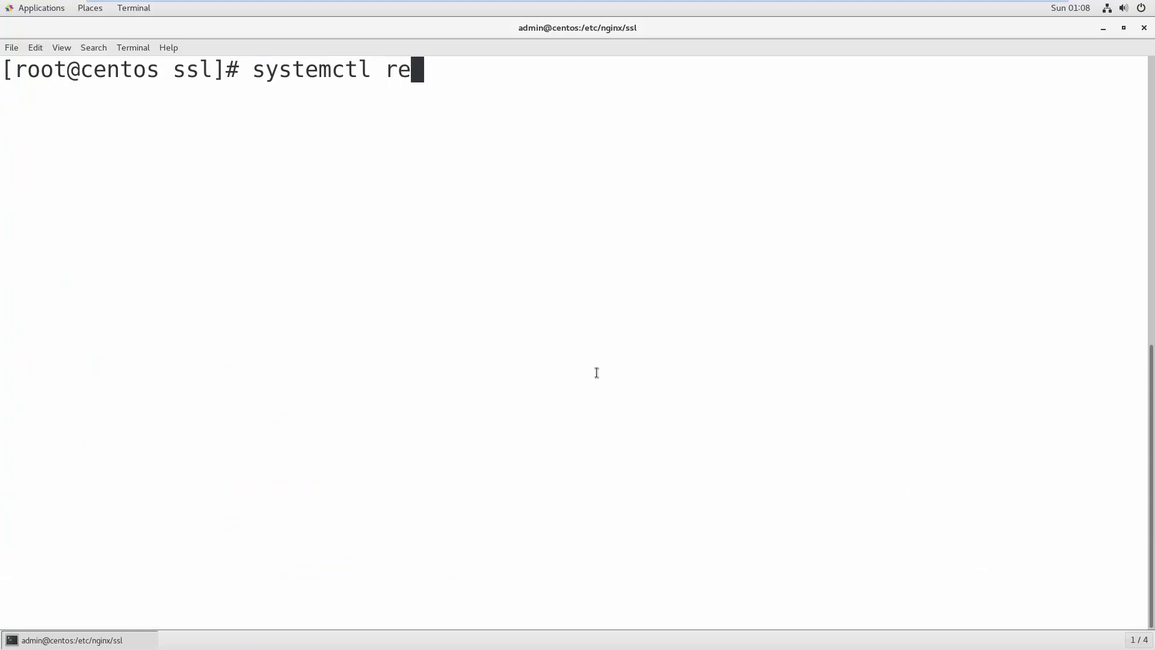
text(start ni)
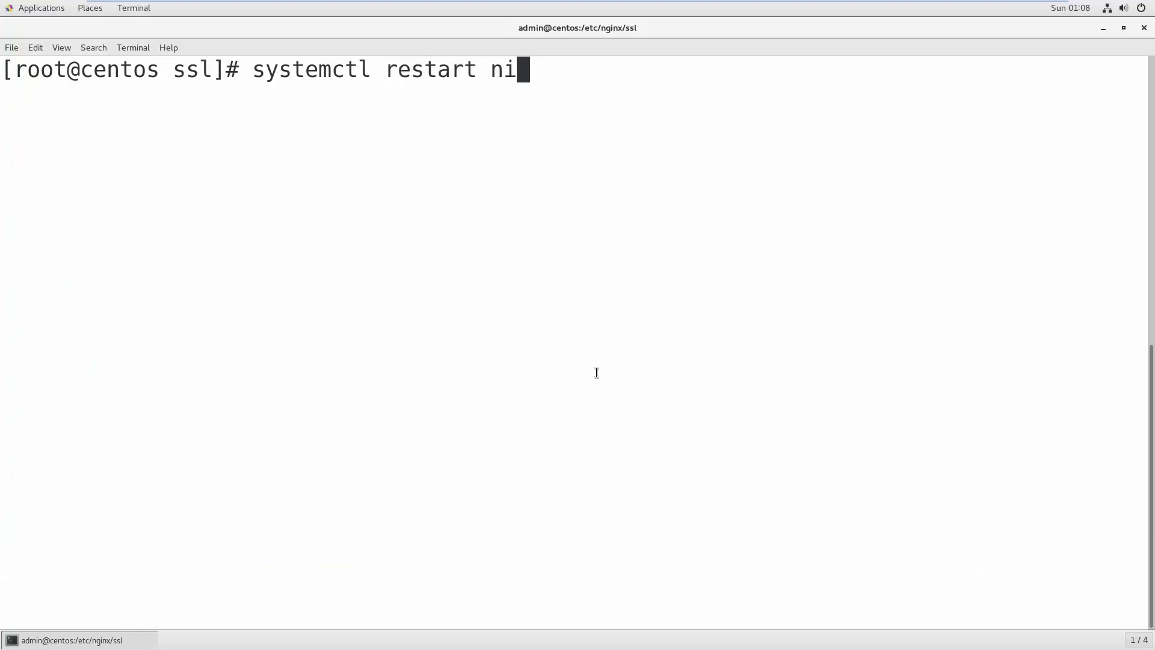
text(gib)
key(BackSpace)
key(BackSpace)
text(inix)
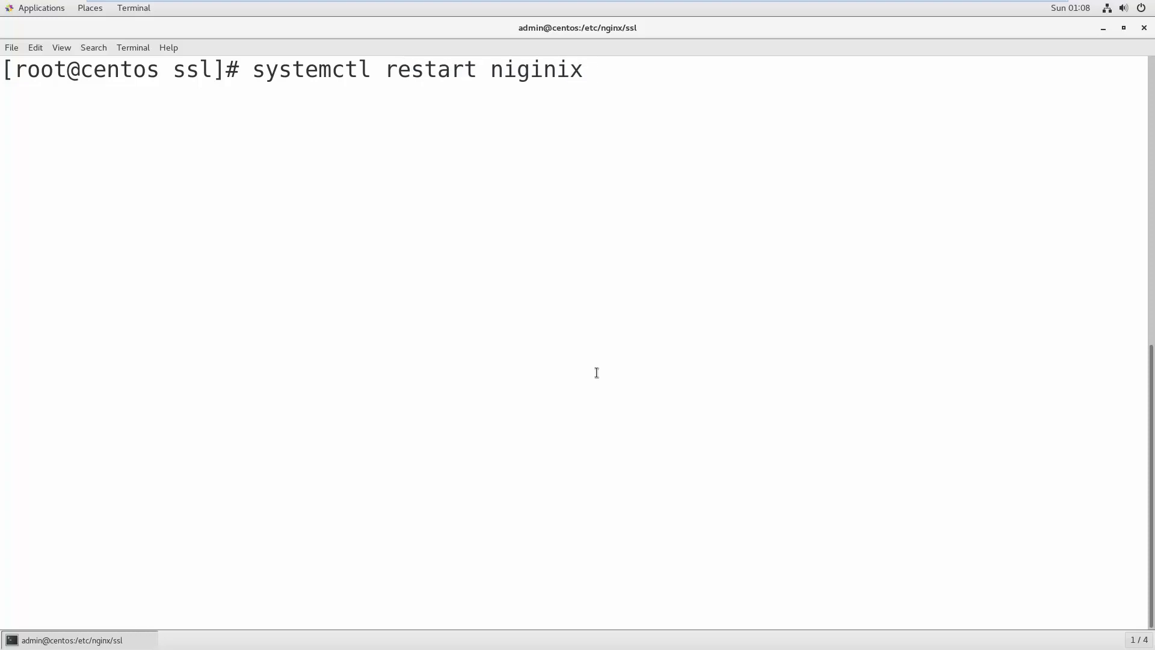
key(Left)
key(Left)
key(Left)
key(Right)
key(Right)
key(BackSpace)
key(BackSpace)
key(BackSpace)
key(Delete)
key(BackSpace)
key(BackSpace)
text(ginx)
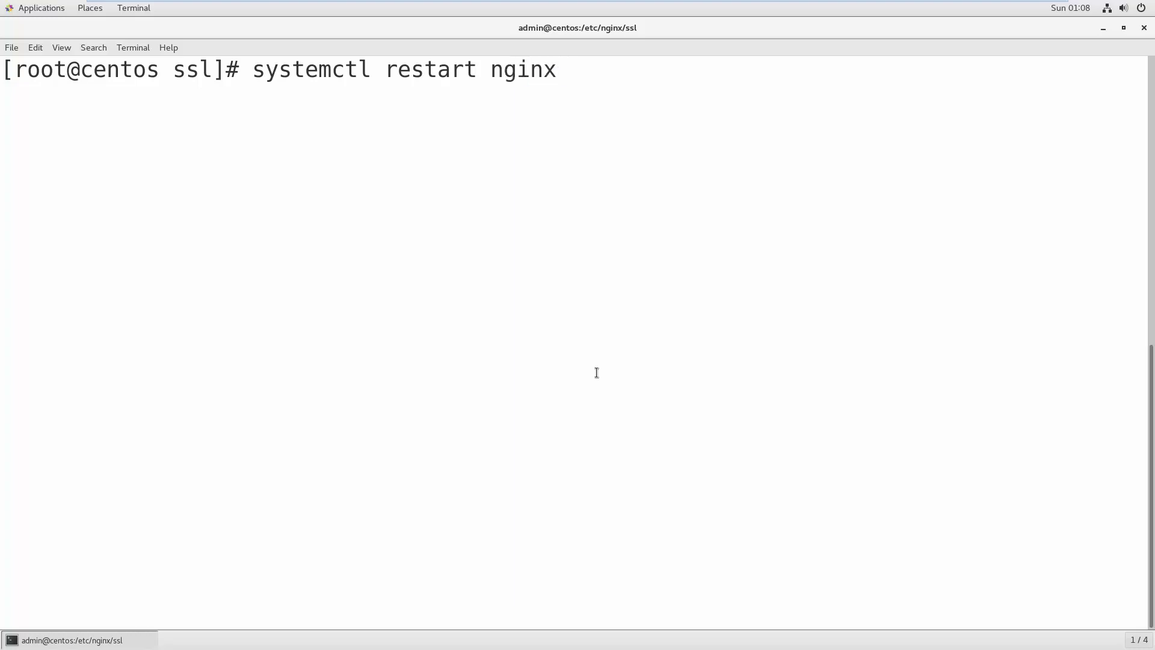
key(Return)
- Edit the recalled command into systemctl status nginx and run it to confirm active (running)
key(Up)
key(Up)
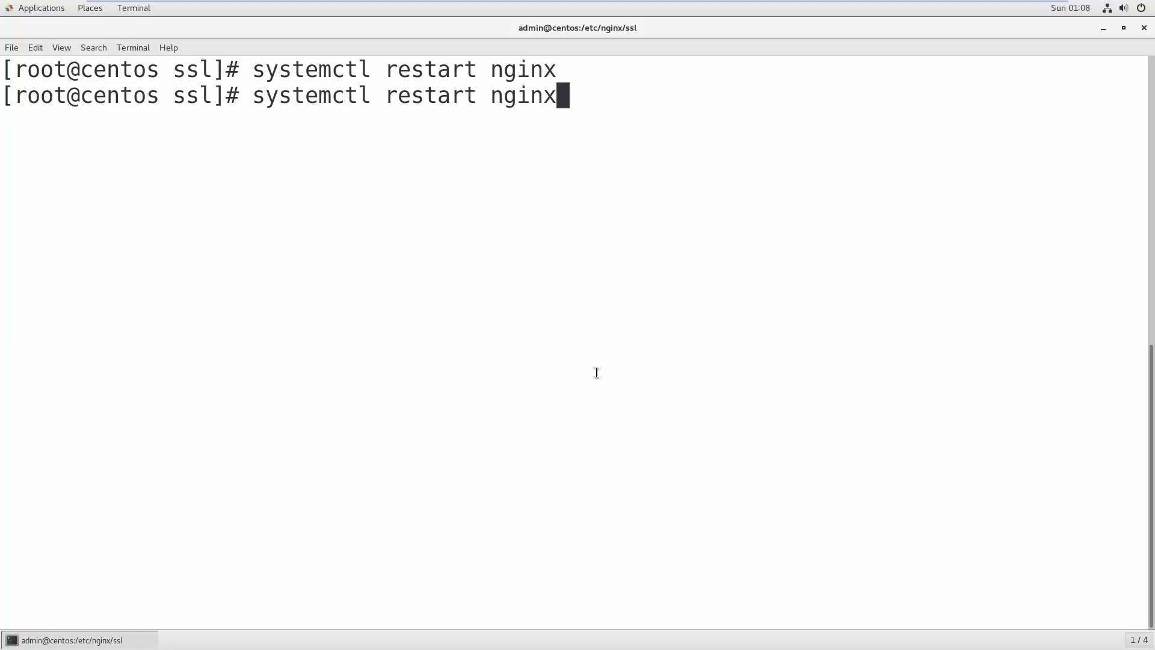
key(Down)
key(Left)
key(Left)
key(Left)
key(Left)
key(Left)
key(Left)
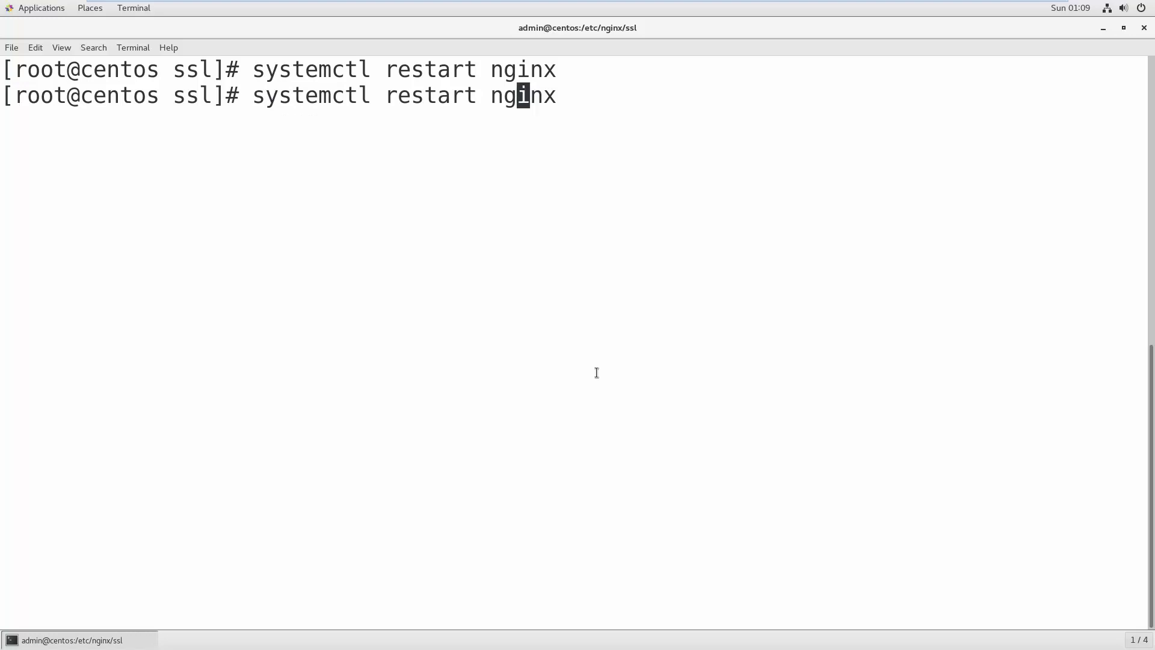
key(BackSpace)
key(BackSpace)
key(BackSpace)
key(BackSpace)
key(BackSpace)
key(BackSpace)
key(BackSpace)
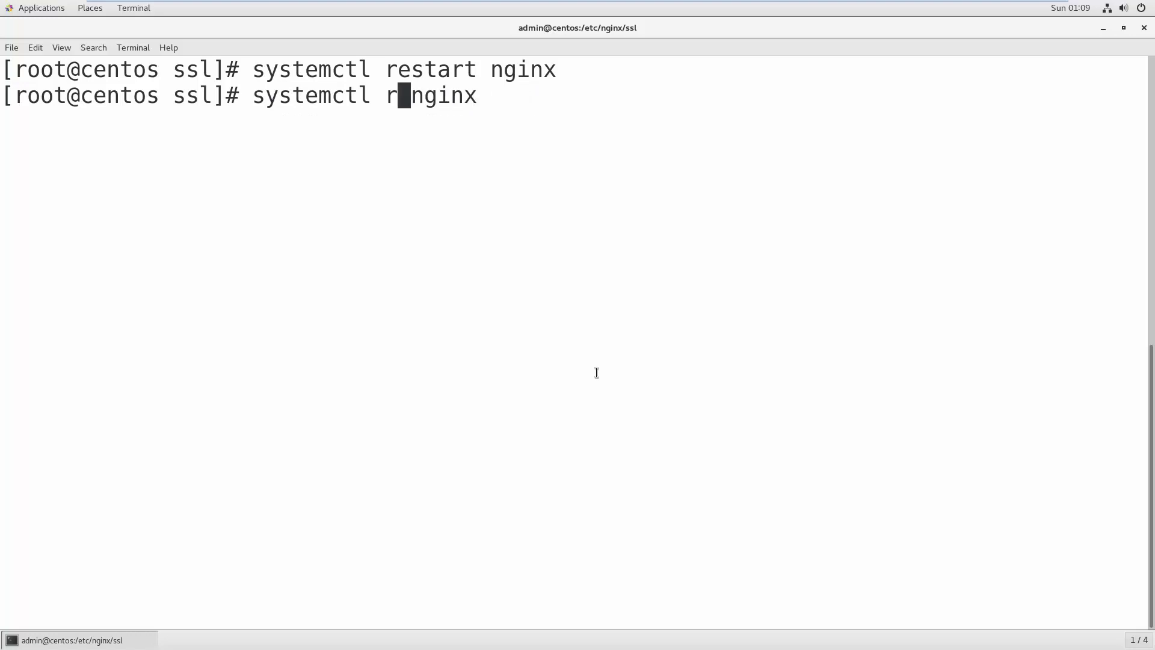
text(st)
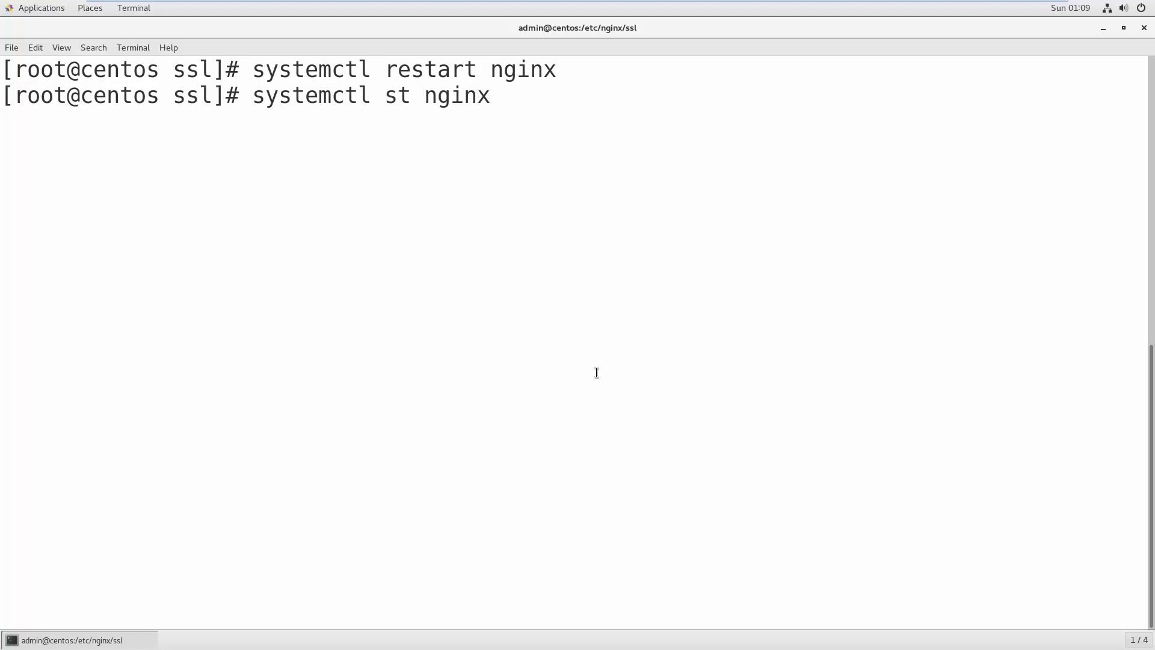
text(atus)
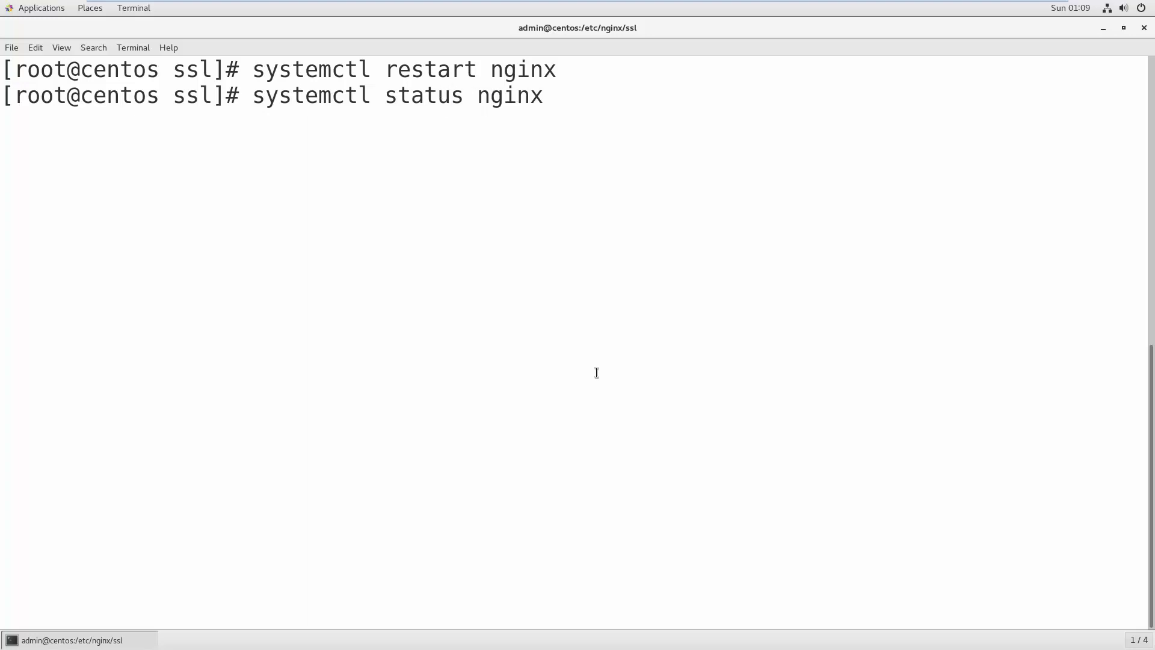
key(Return)
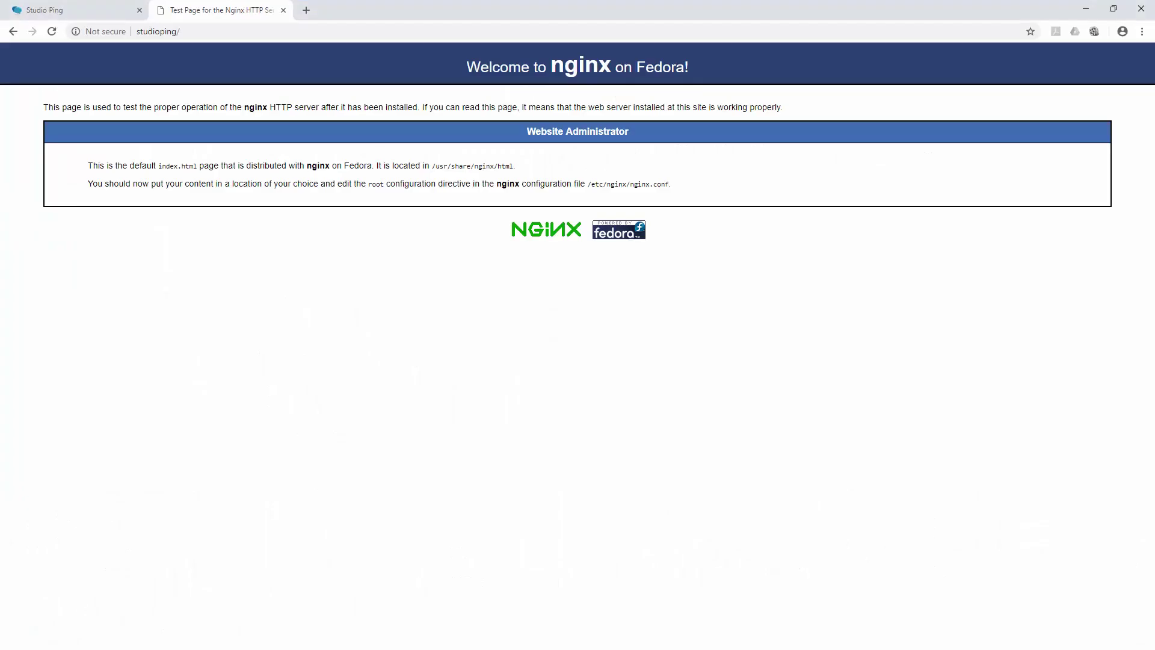
- Reload studioping, proceed past the unsafe-certificate warning, allow notifications, then return to the port-3000 tab
click(192, 35)
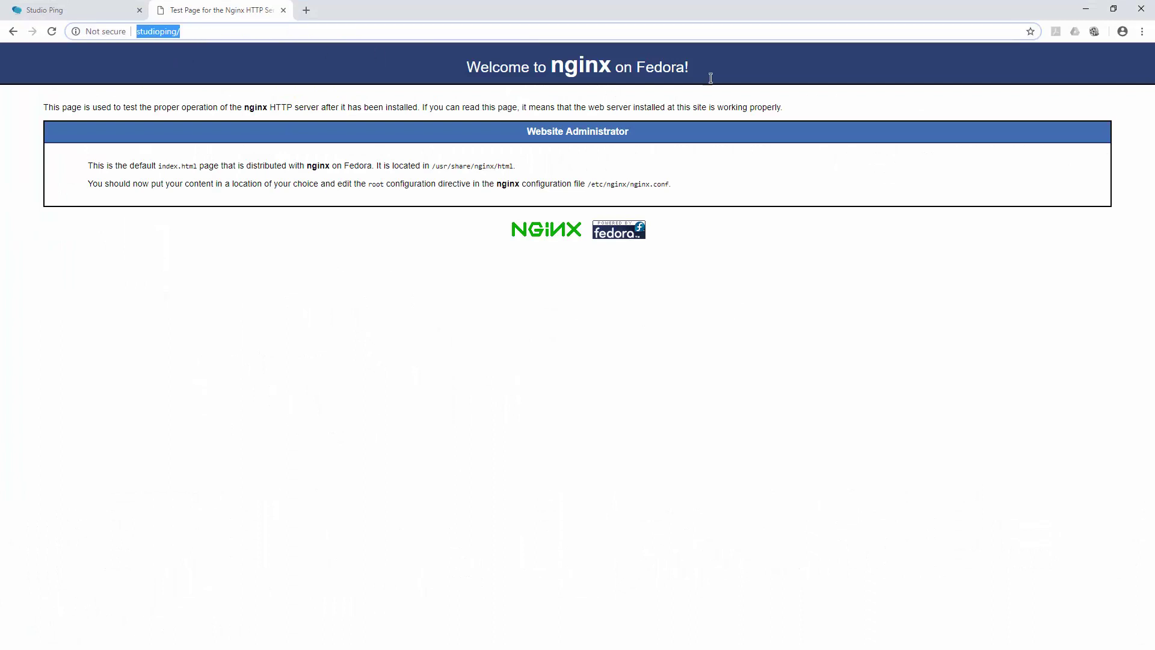
click(51, 30)
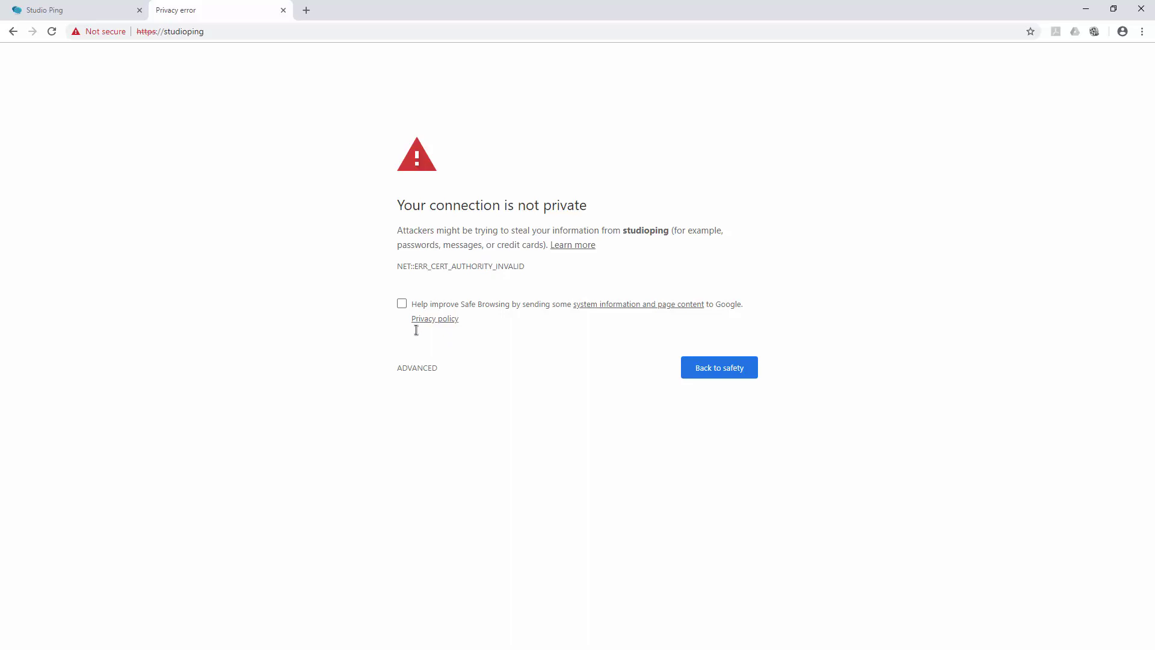
click(423, 366)
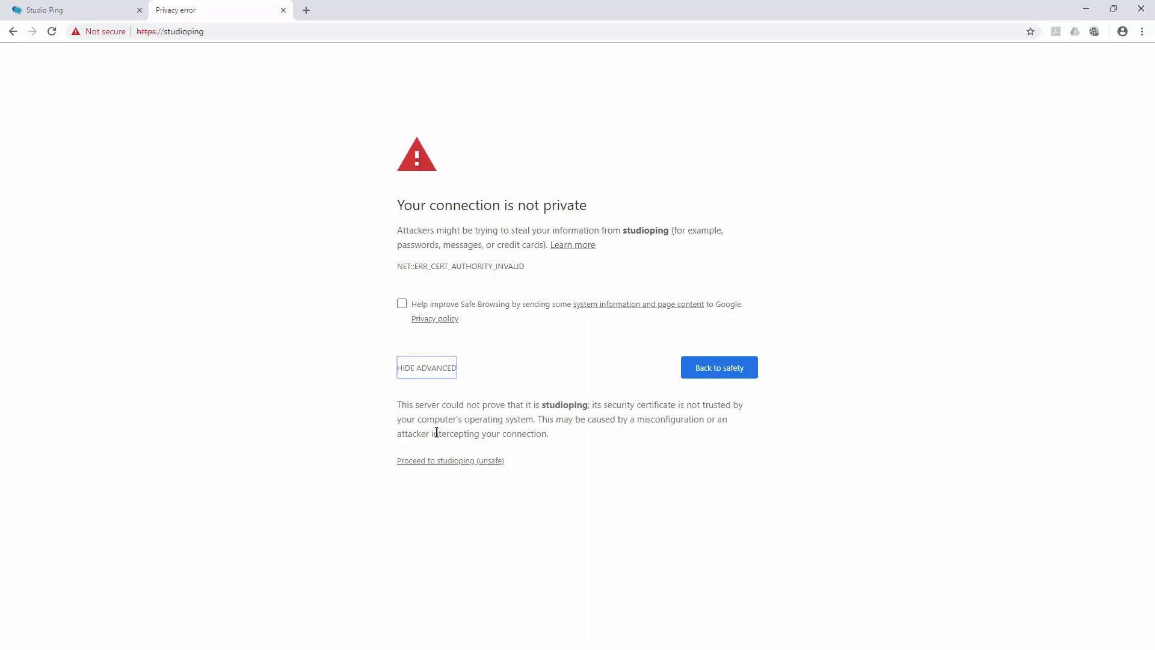
click(449, 462)
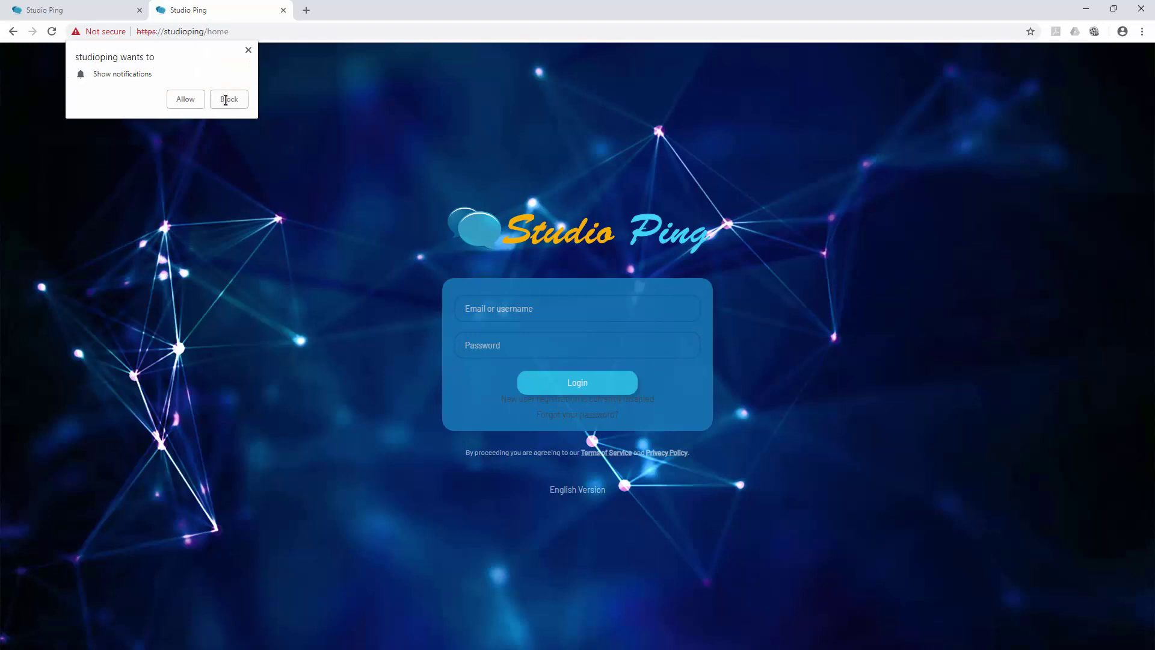
click(170, 99)
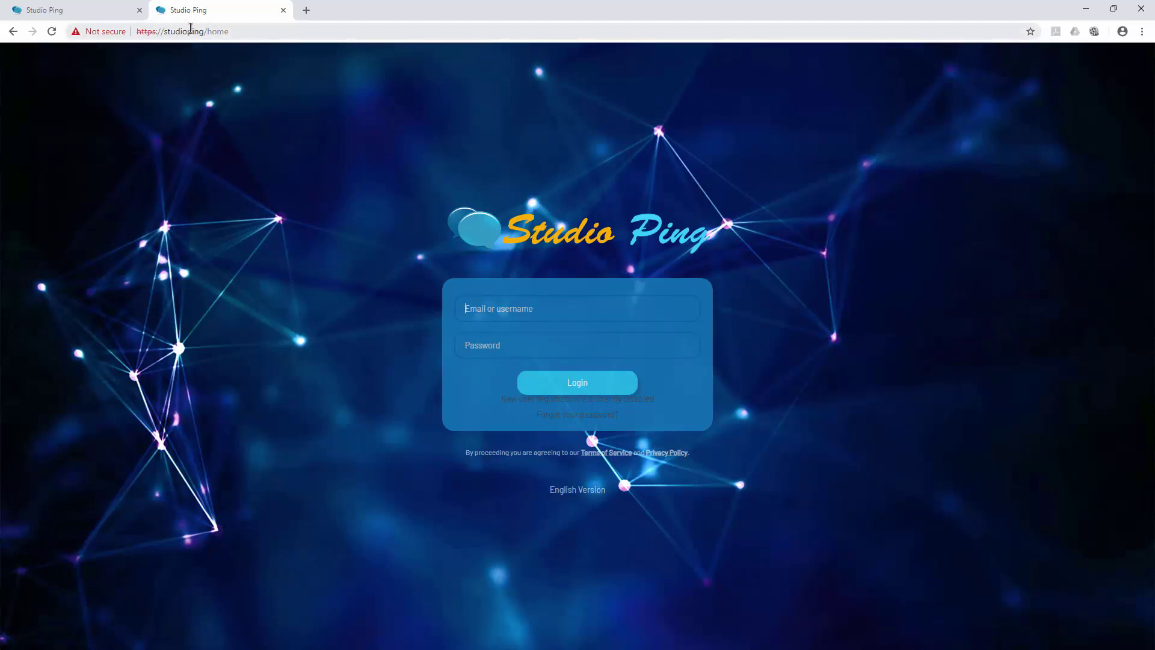
drag(208, 32, 131, 32)
click(111, 18)
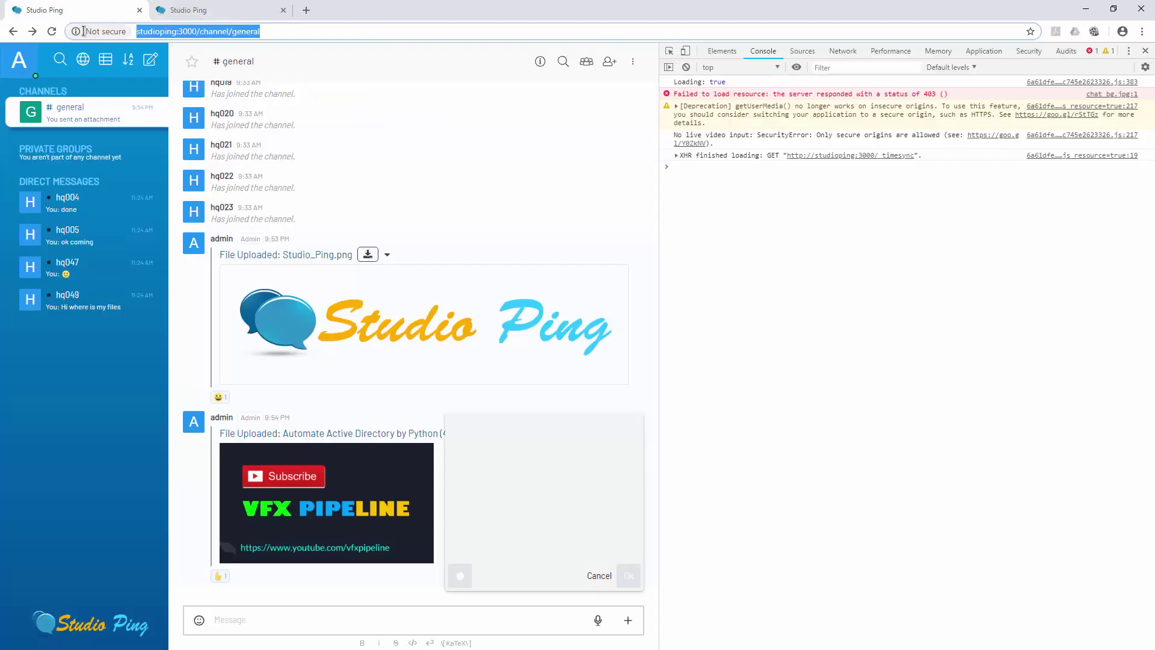
- Close the developer console on the port-3000 Studio Ping tab and return to the HTTPS login page
click(52, 32)
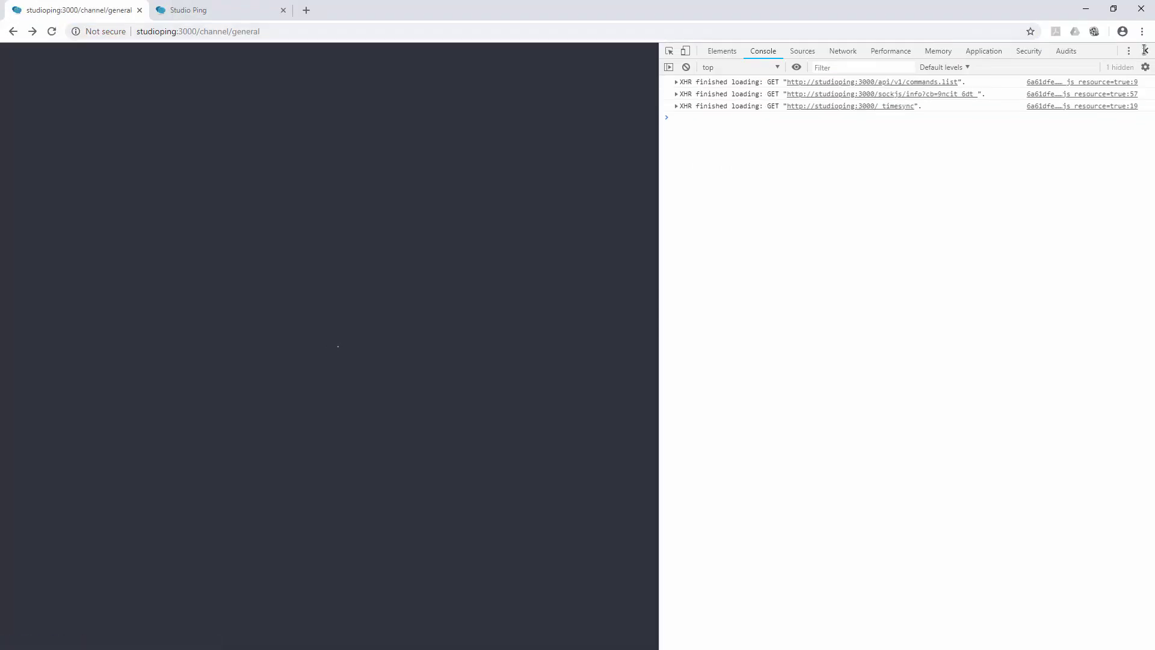
click(1145, 50)
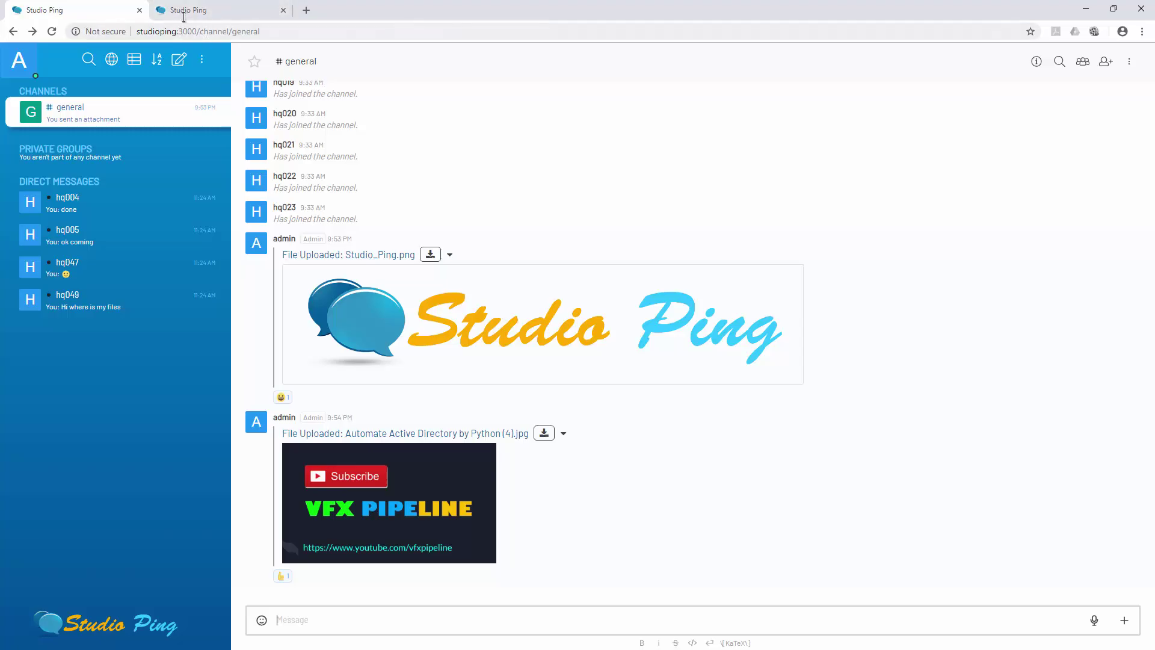
click(186, 10)
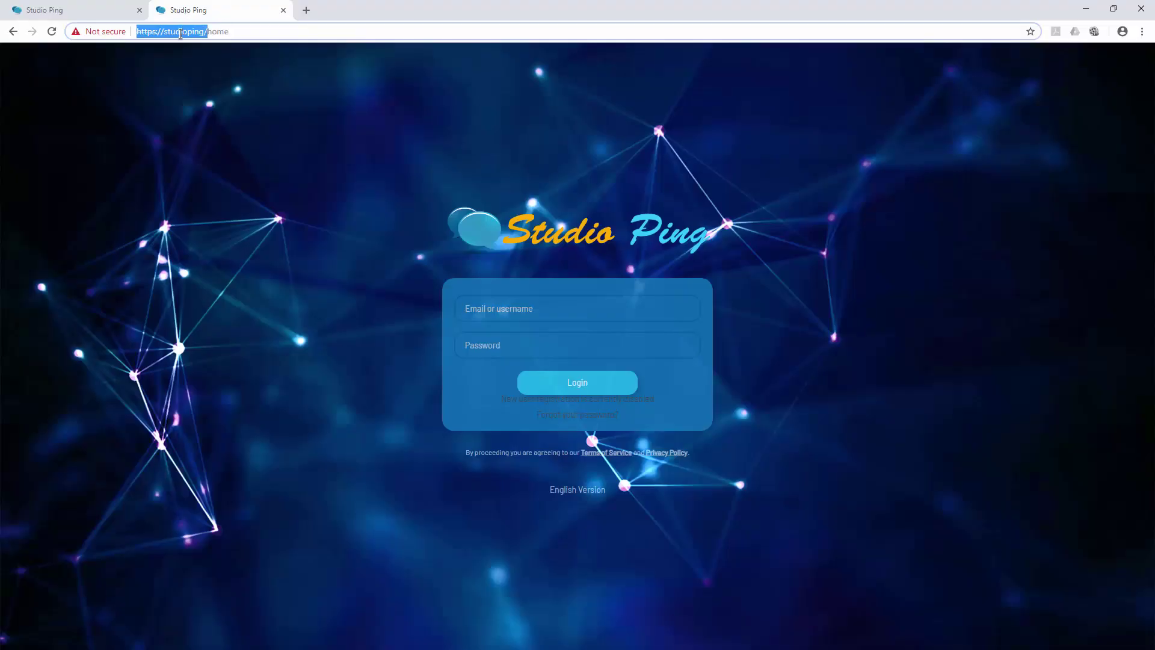
double_click(177, 32)
- Log in to Studio Ping over HTTPS with the saved username and the account password
click(675, 301)
text(a)
click(509, 330)
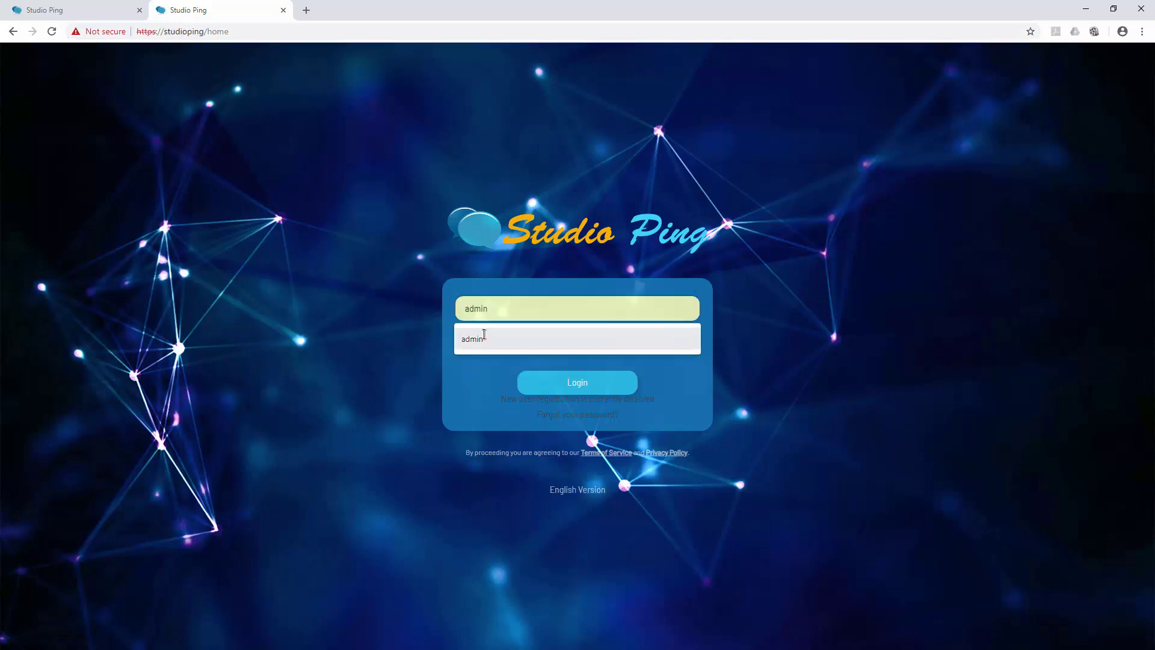
click(545, 342)
text(ad)
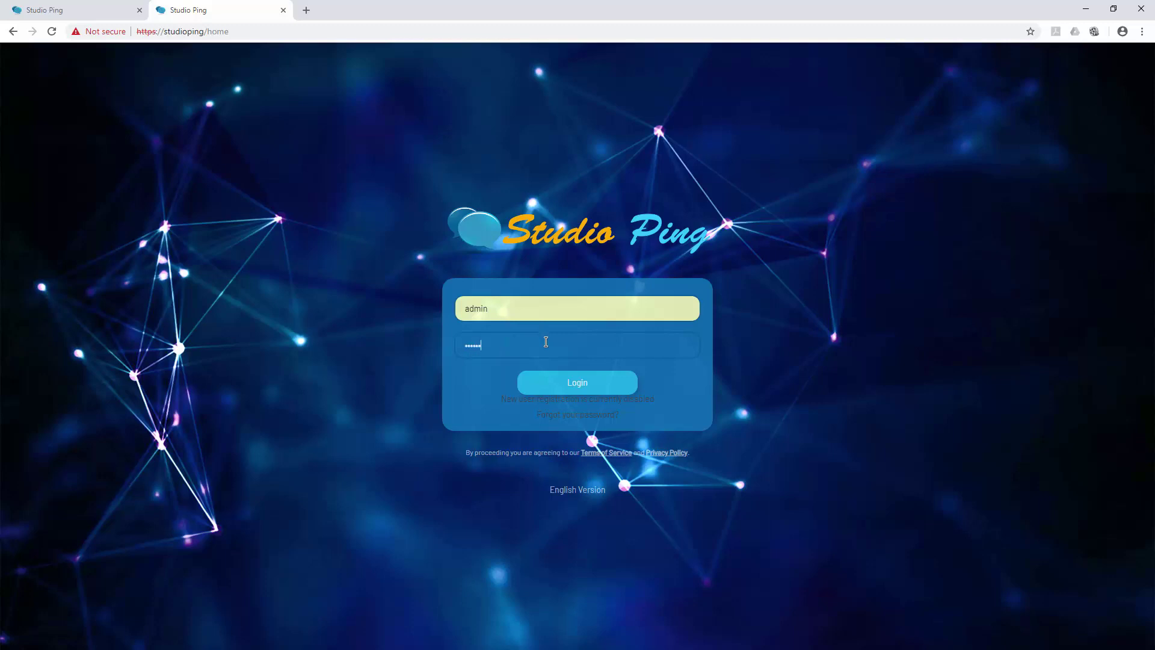
text(min1234)
key(Return)
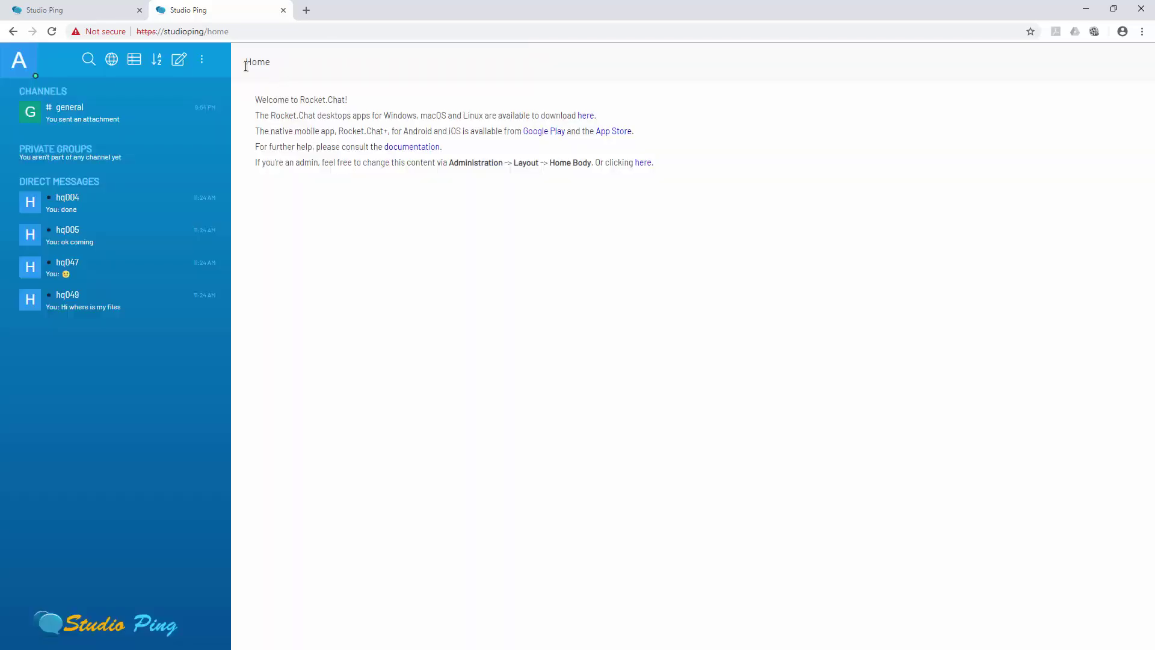
- Try starting a video message from the + menu on the port-3000 chat
key(ctrl+1)
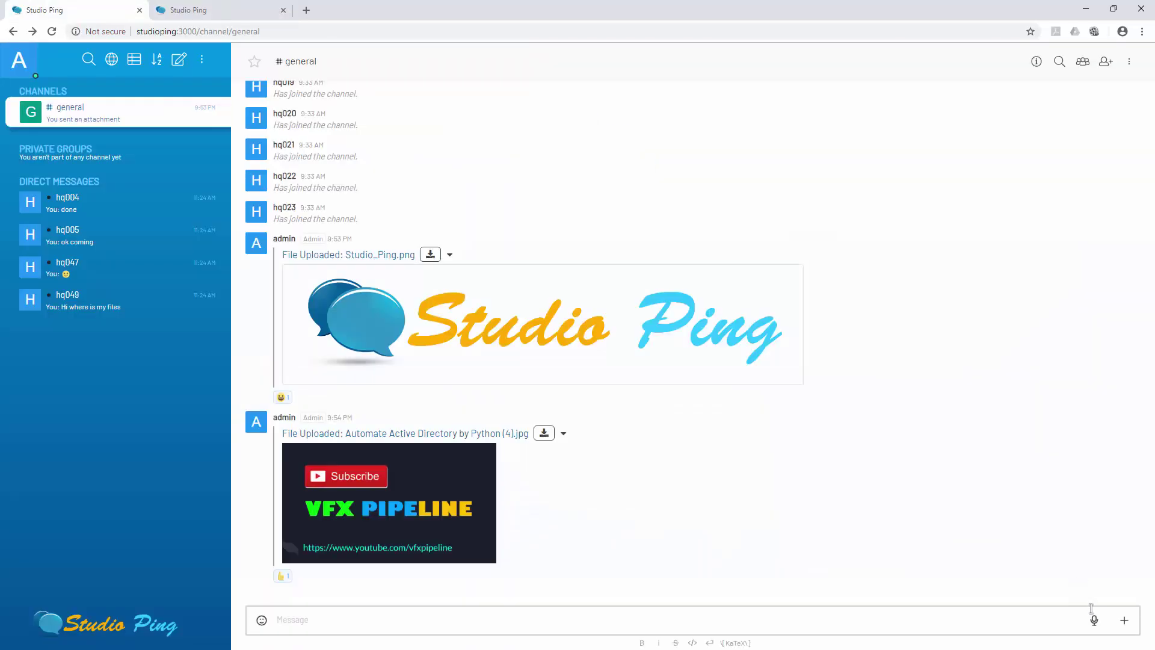
click(1125, 619)
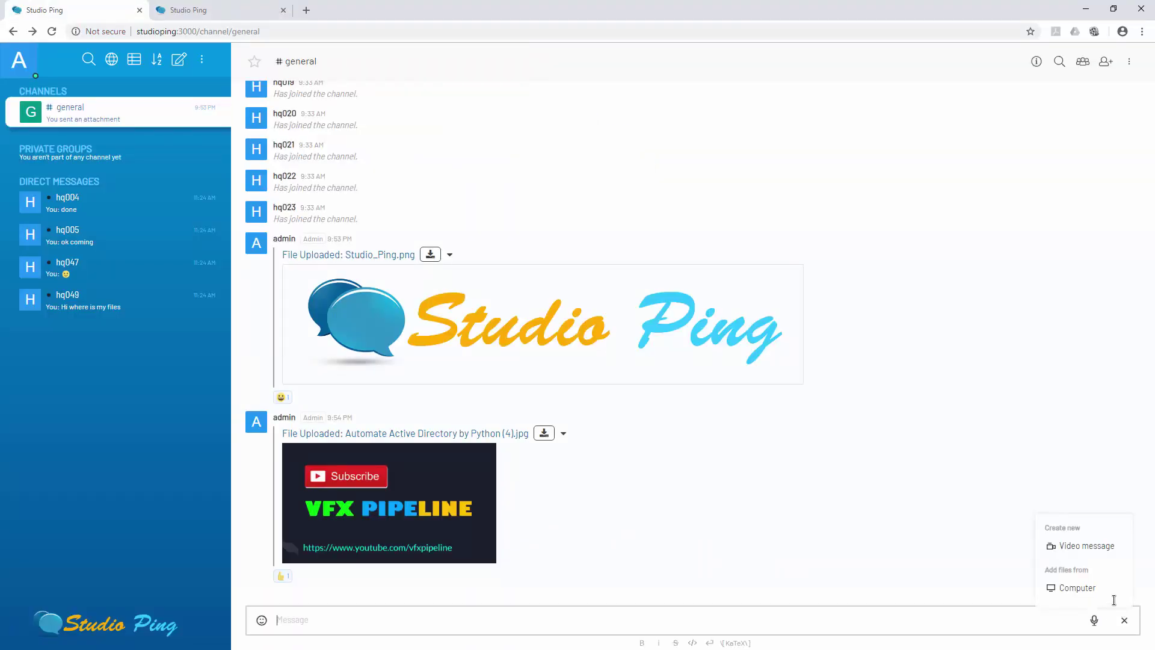
click(1095, 547)
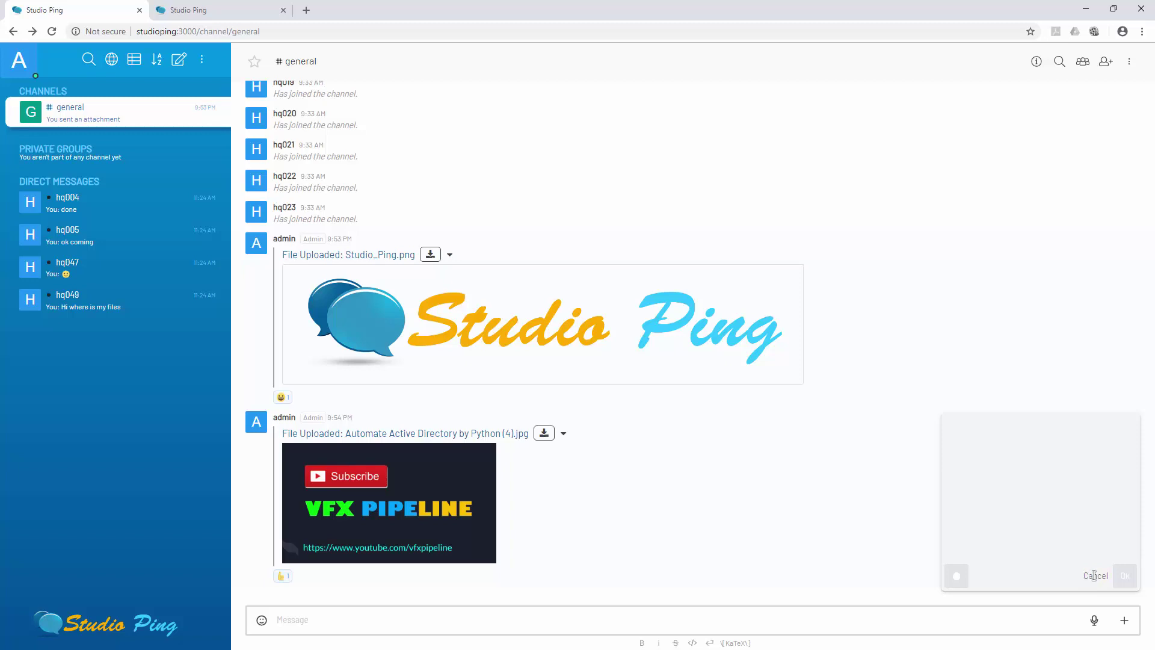
- Start a video message on the HTTPS tab, confirm the live camera preview, then cancel it
click(208, 10)
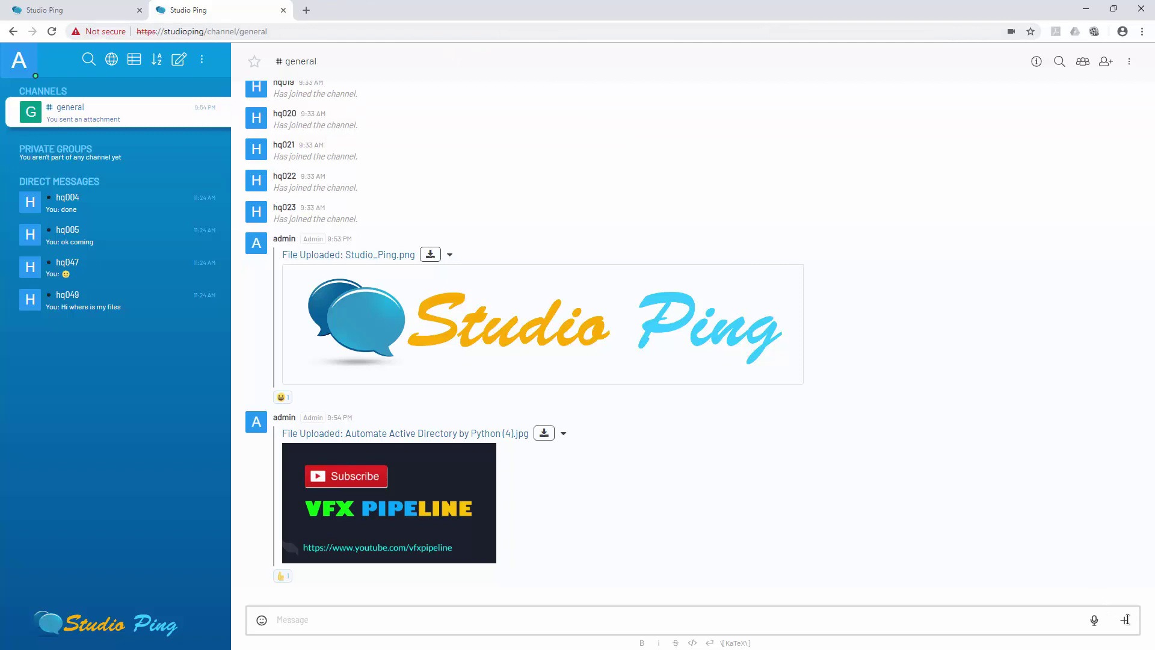
click(1125, 620)
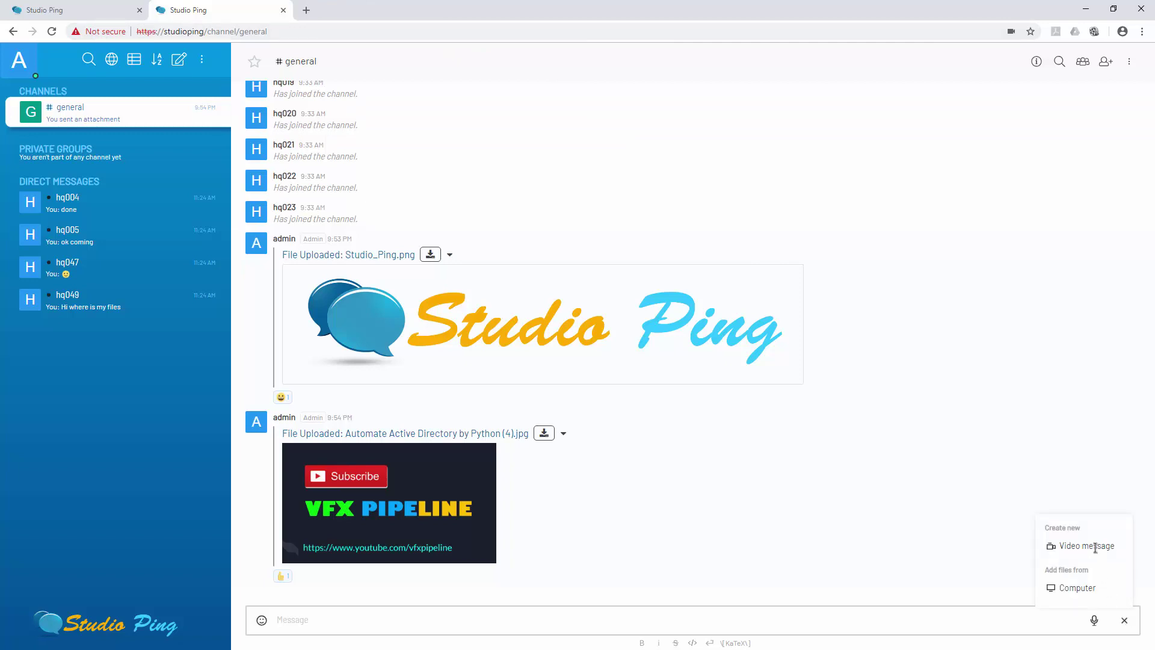
click(1095, 548)
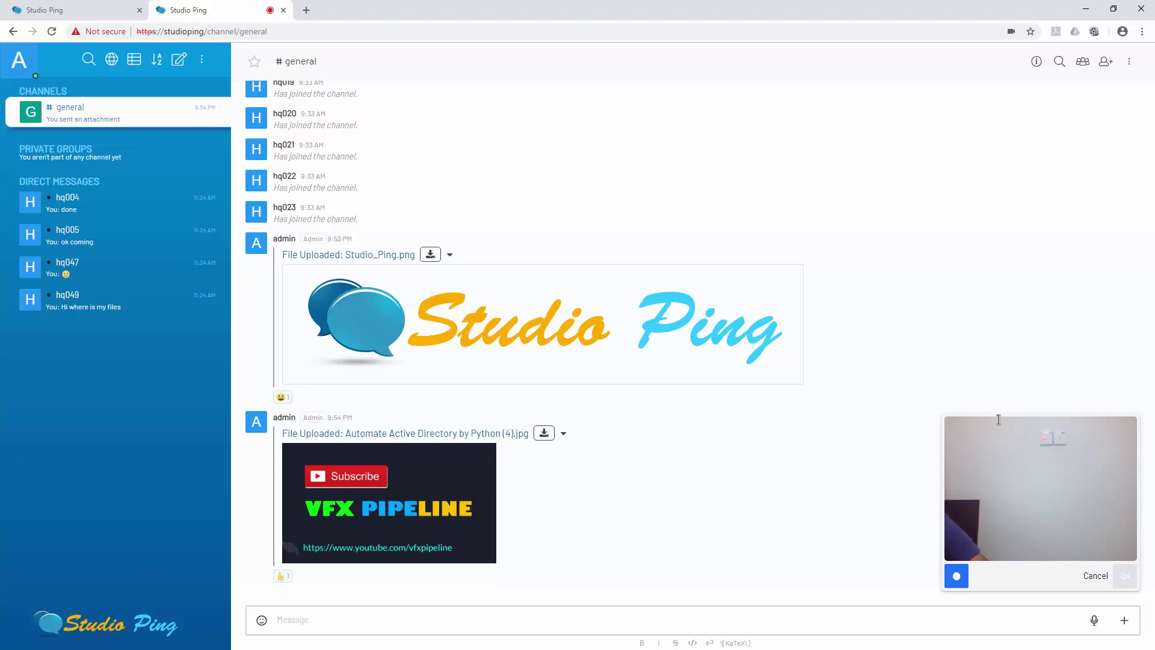
click(1105, 575)
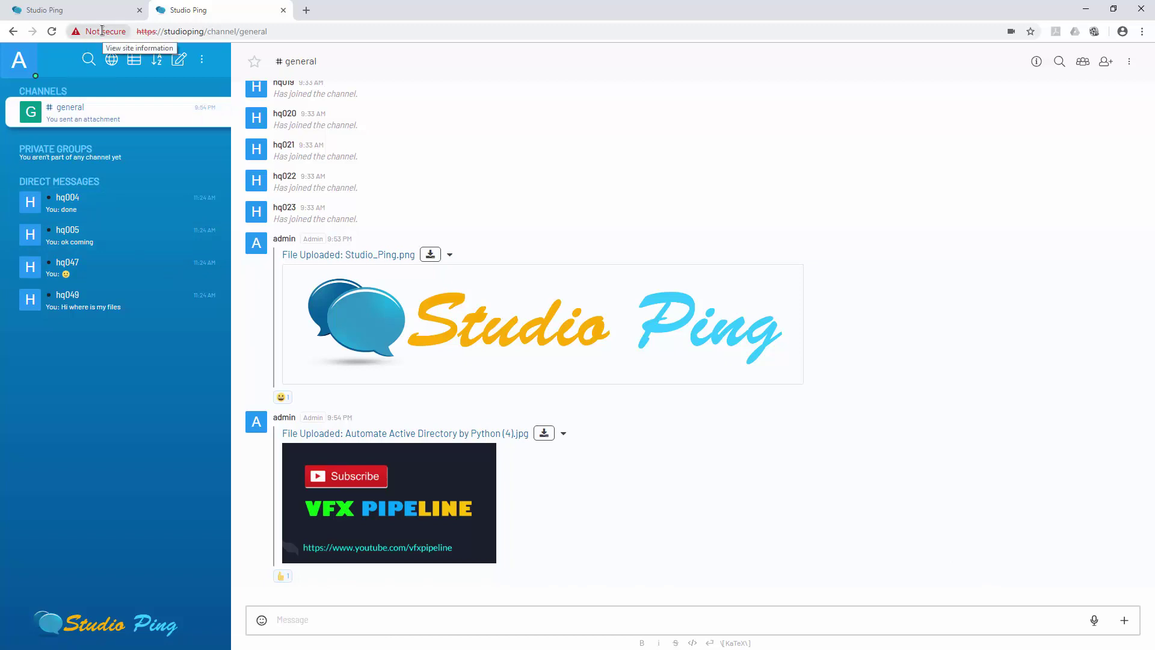
click(102, 31)
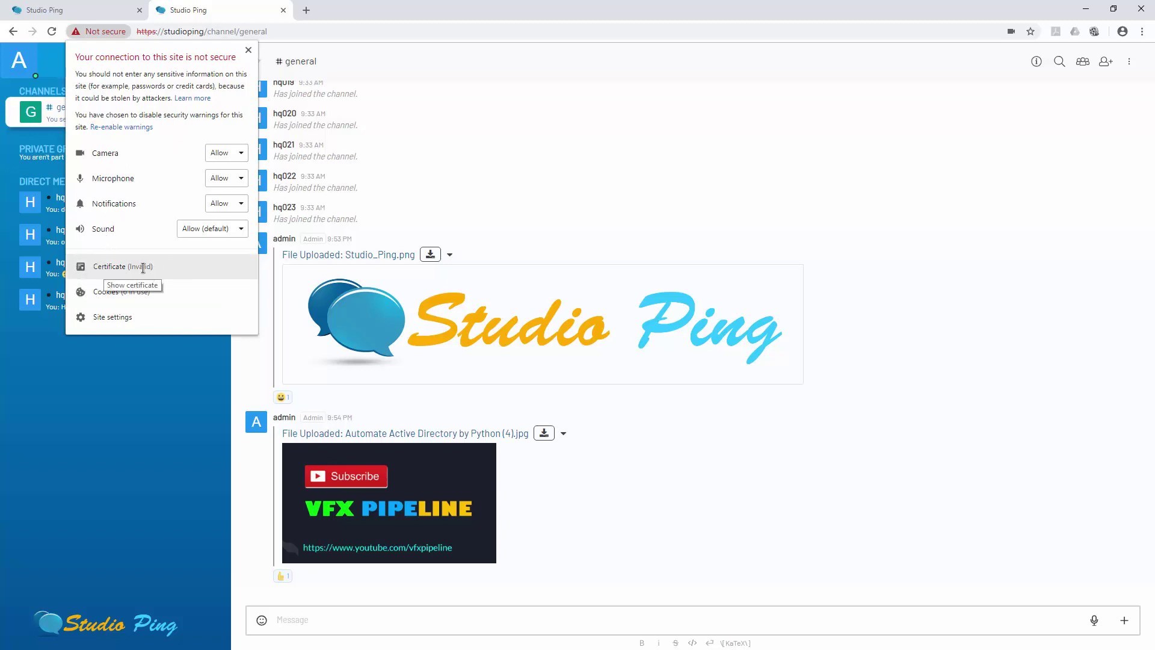
click(144, 268)
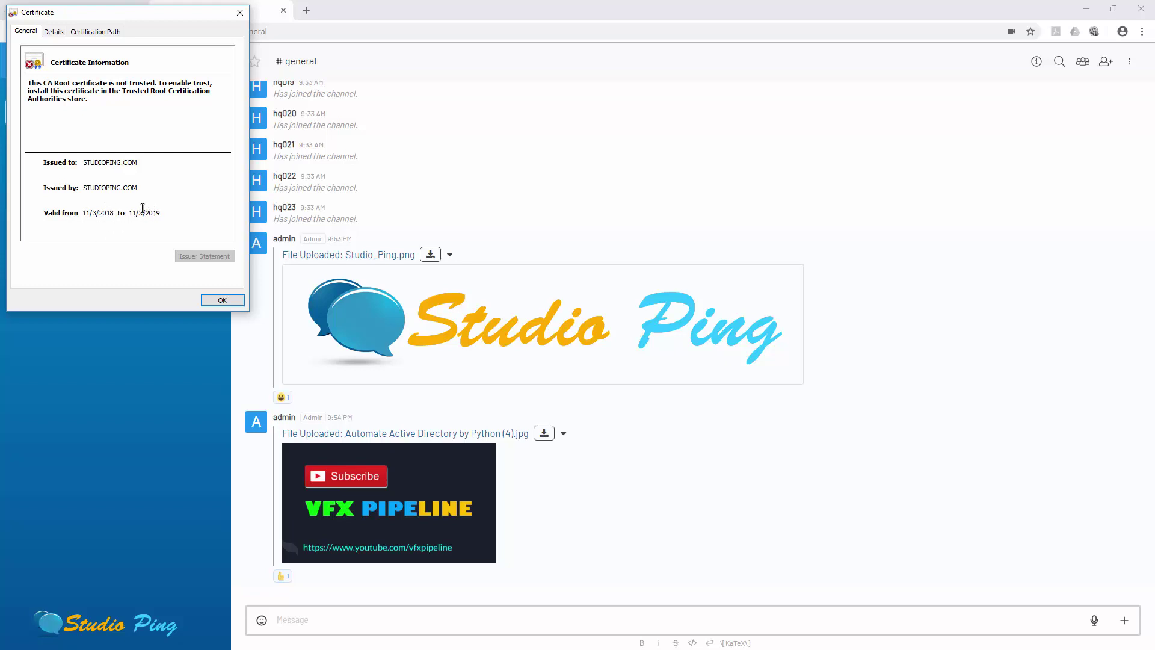
click(53, 31)
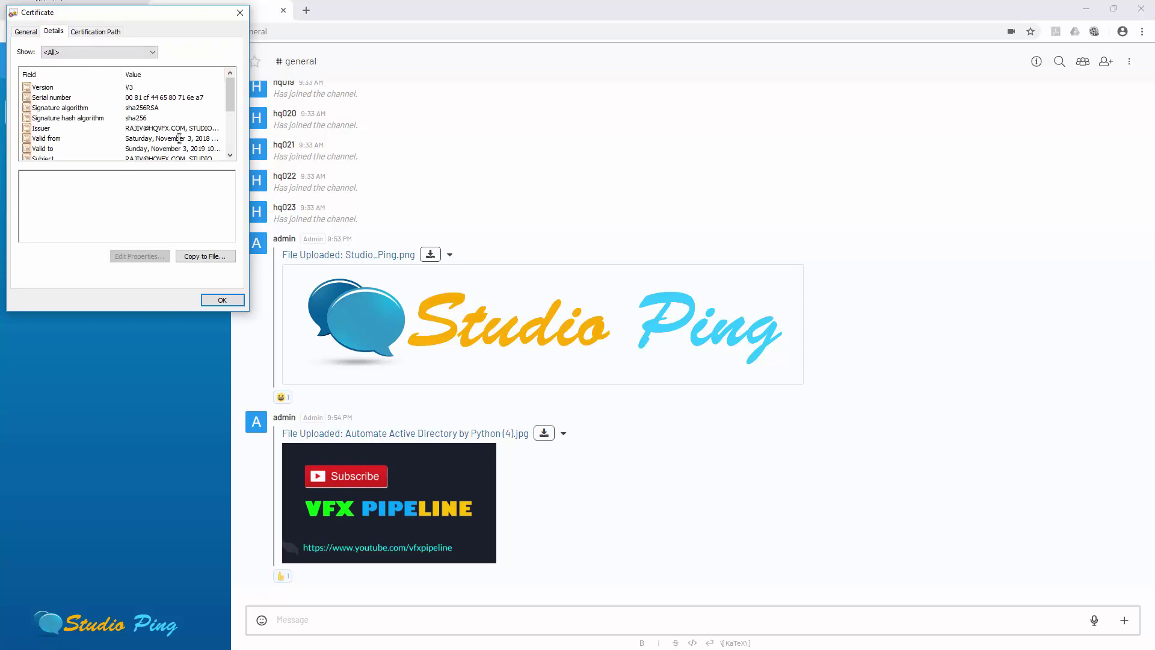
click(184, 140)
click(191, 118)
click(183, 128)
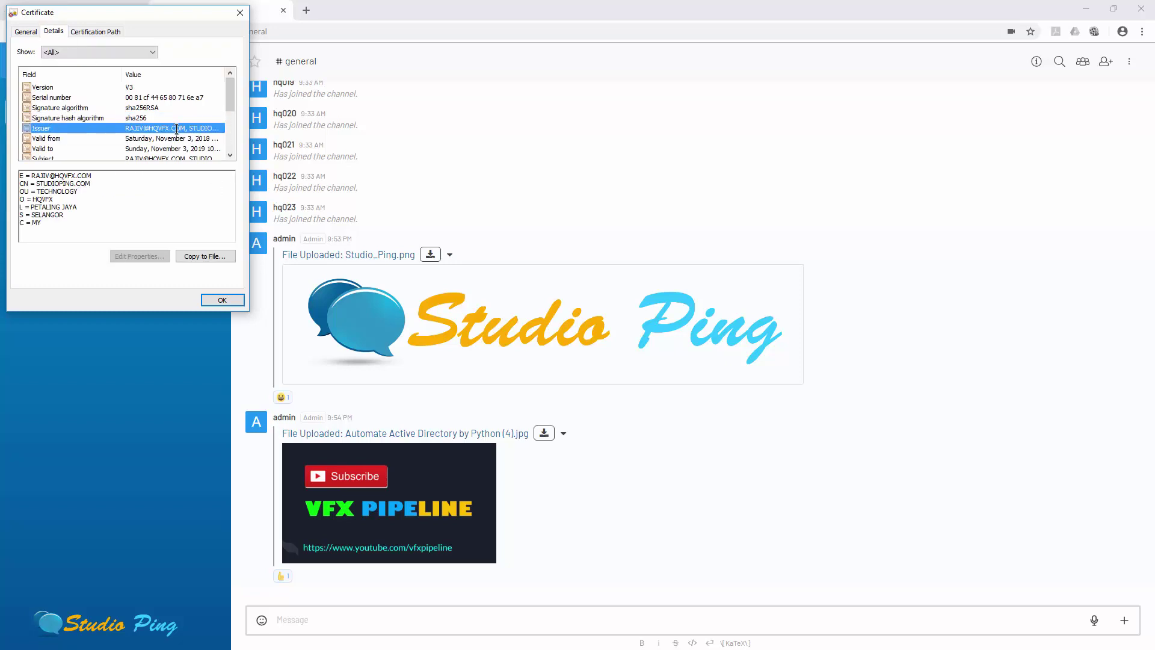
click(177, 138)
click(167, 149)
scroll(166, 150, down, 2)
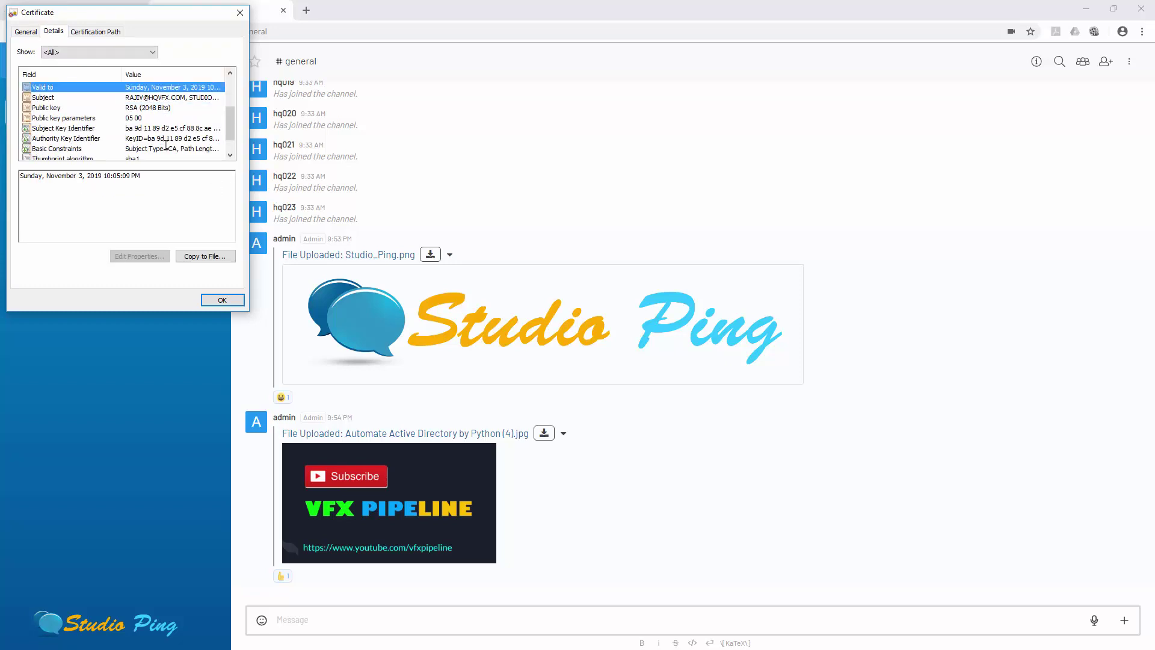
click(156, 118)
click(153, 138)
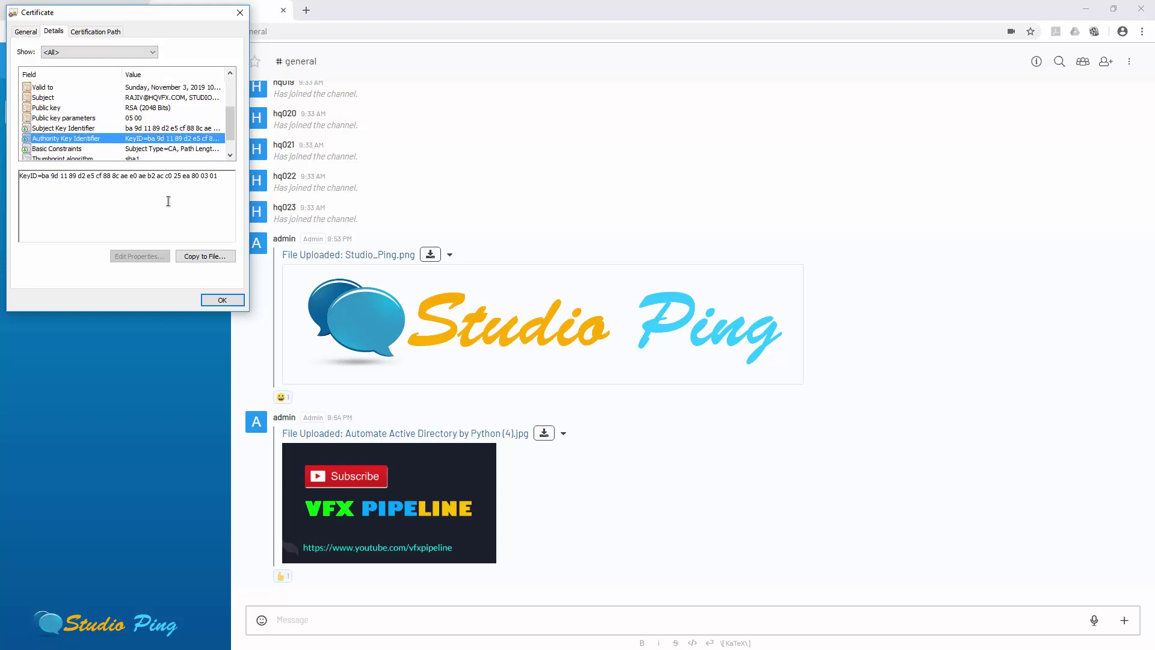
click(207, 301)
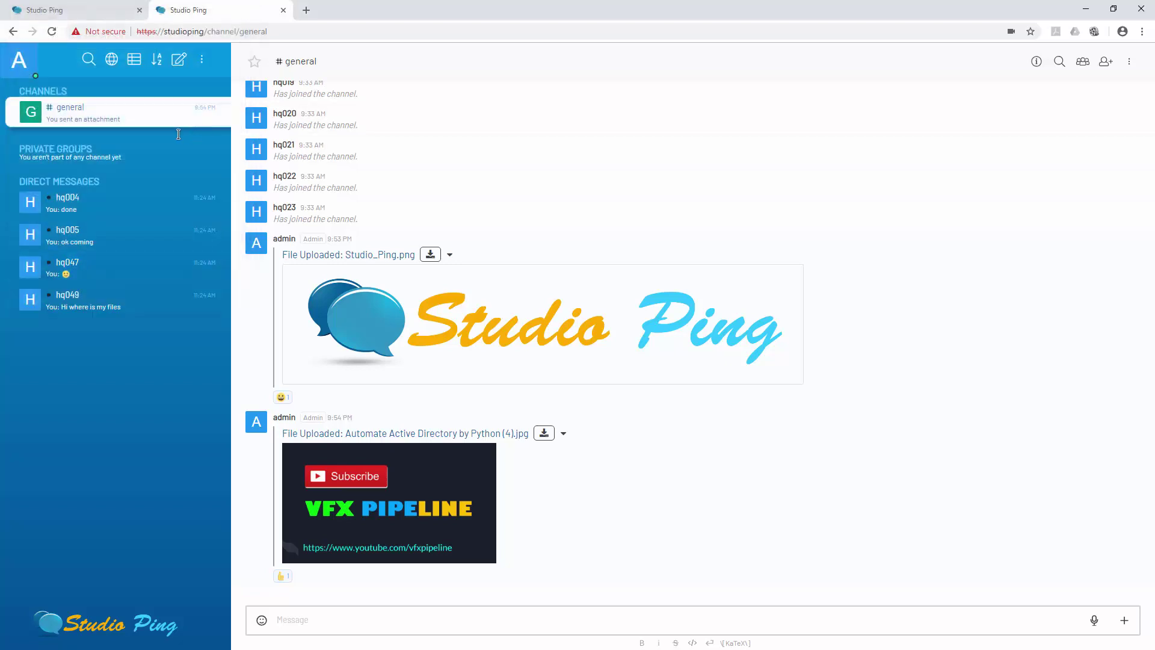